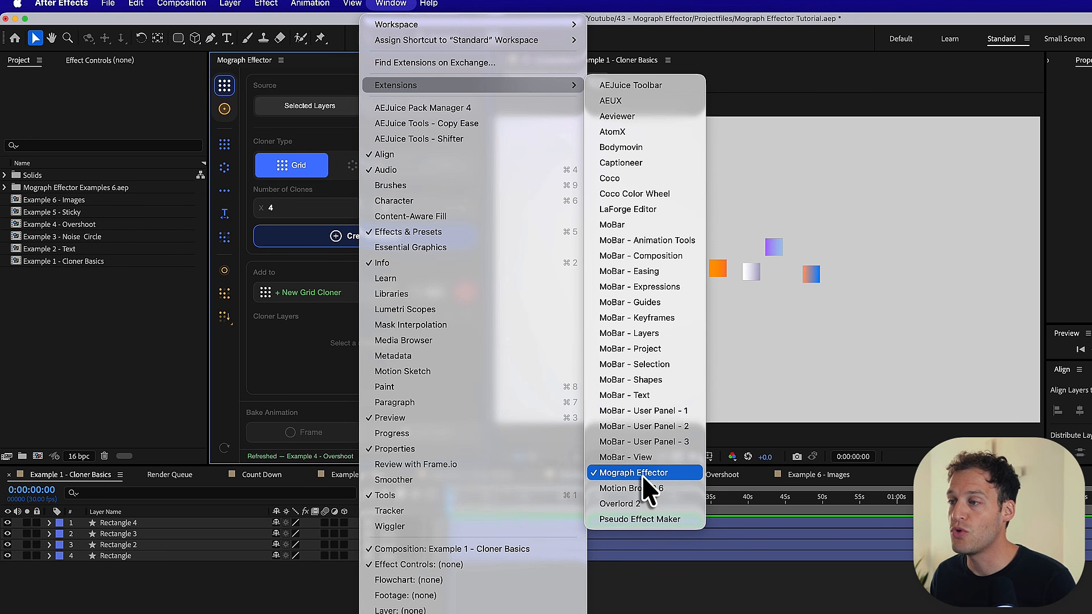
# - Try creating a quick grid cloner from the four selected rectangle layers and undo it
pyautogui.click(245, 64)
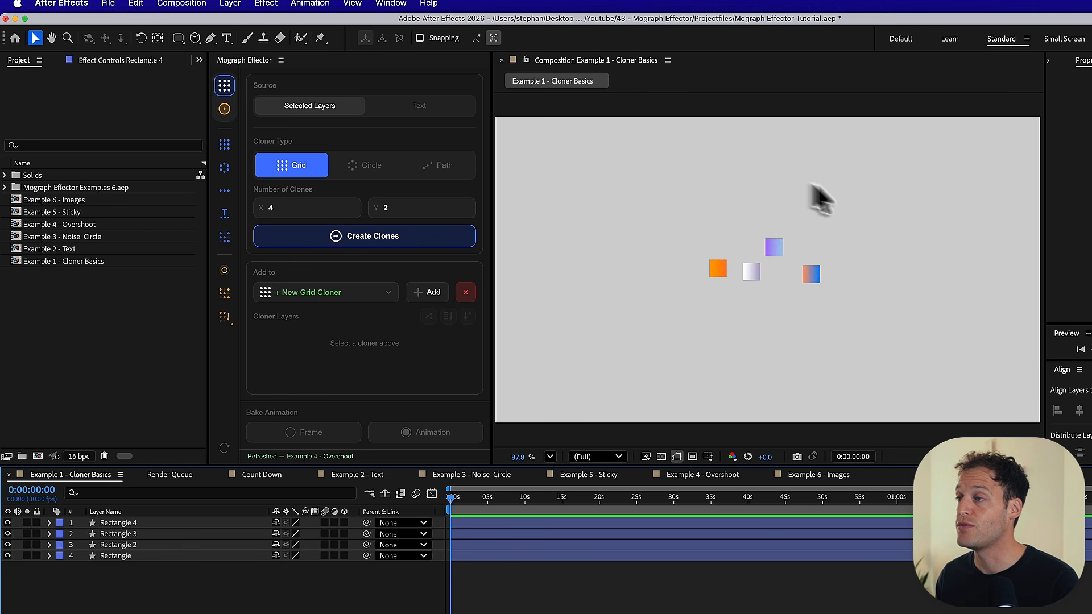
pyautogui.moveTo(122, 574); pyautogui.dragTo(117, 522)
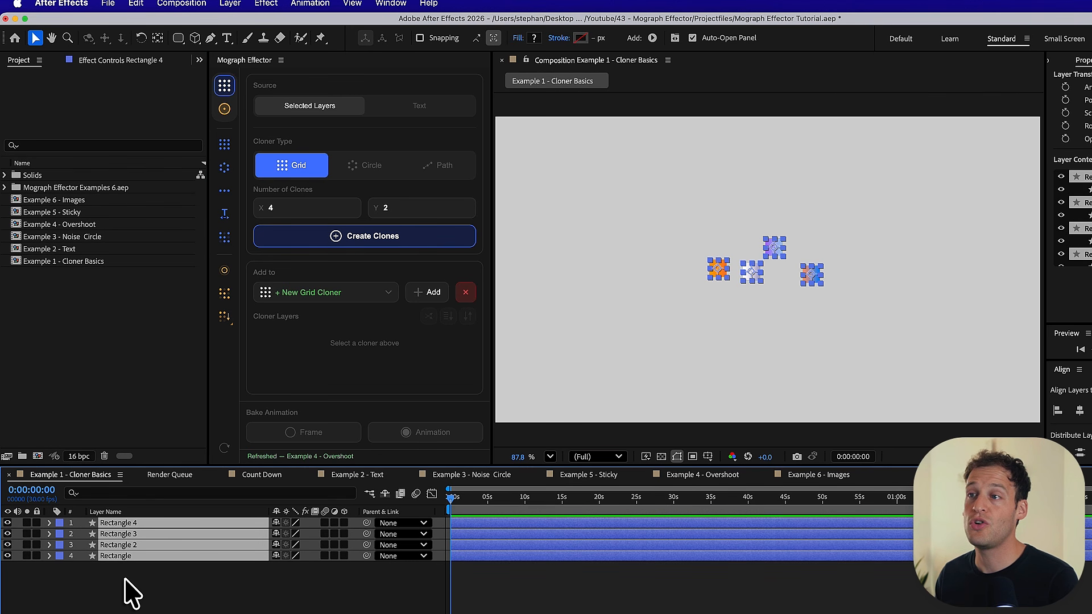
pyautogui.click(224, 145)
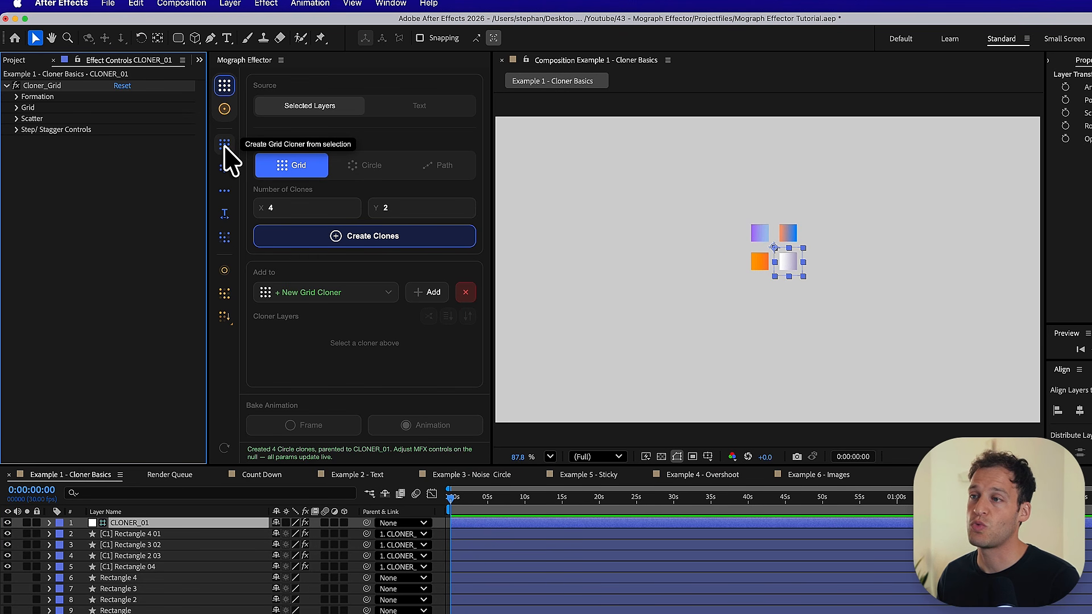
pyautogui.press('super+z')
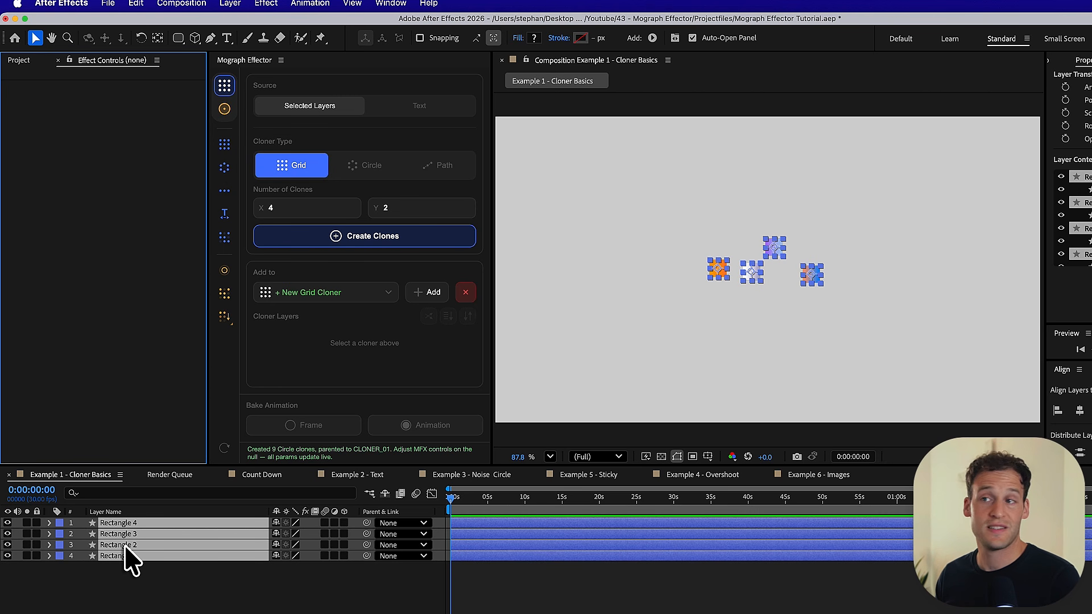
# - Try a quick circle cloner and a quick line cloner on the four rectangle layers, undoing each one
pyautogui.click(224, 169)
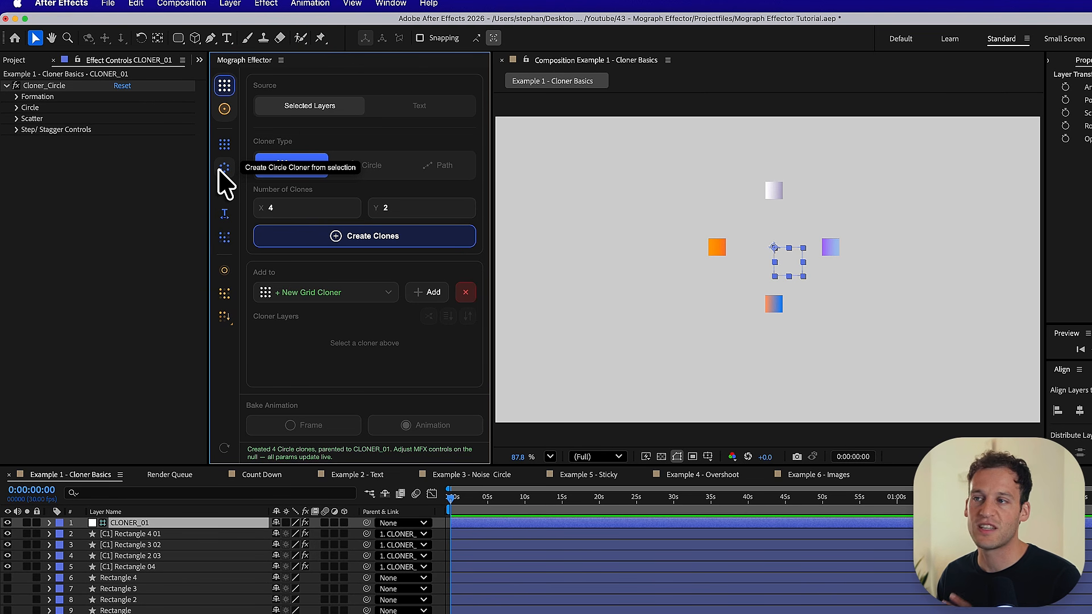
pyautogui.press('super+z')
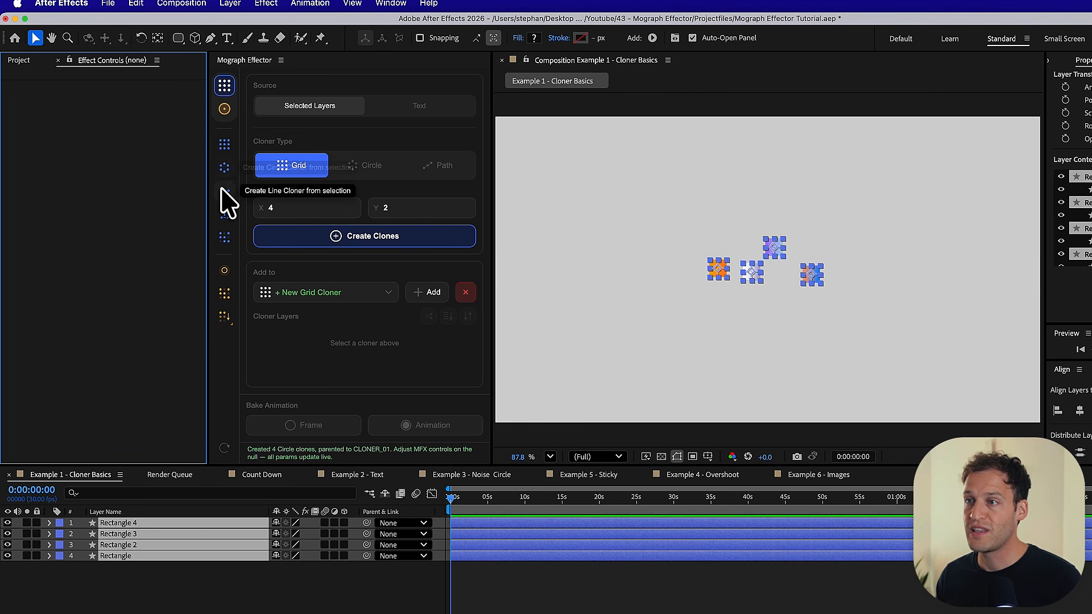
pyautogui.click(223, 196)
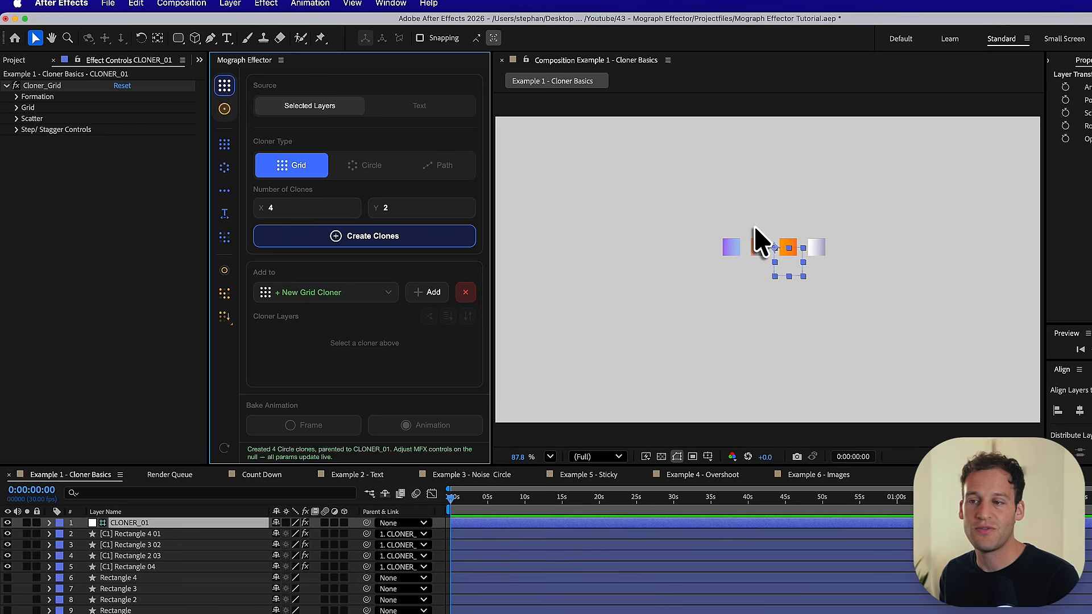
pyautogui.press('super+z')
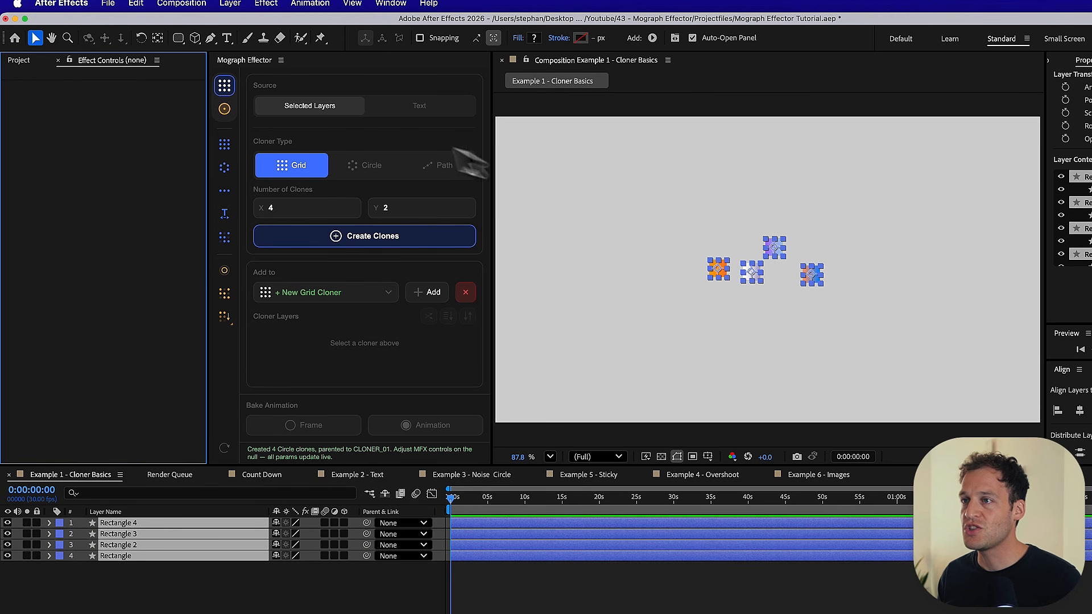
# - Look through the options of the Circle and Path cloner types and return to the Grid type
pyautogui.click(224, 109)
pyautogui.click(223, 90)
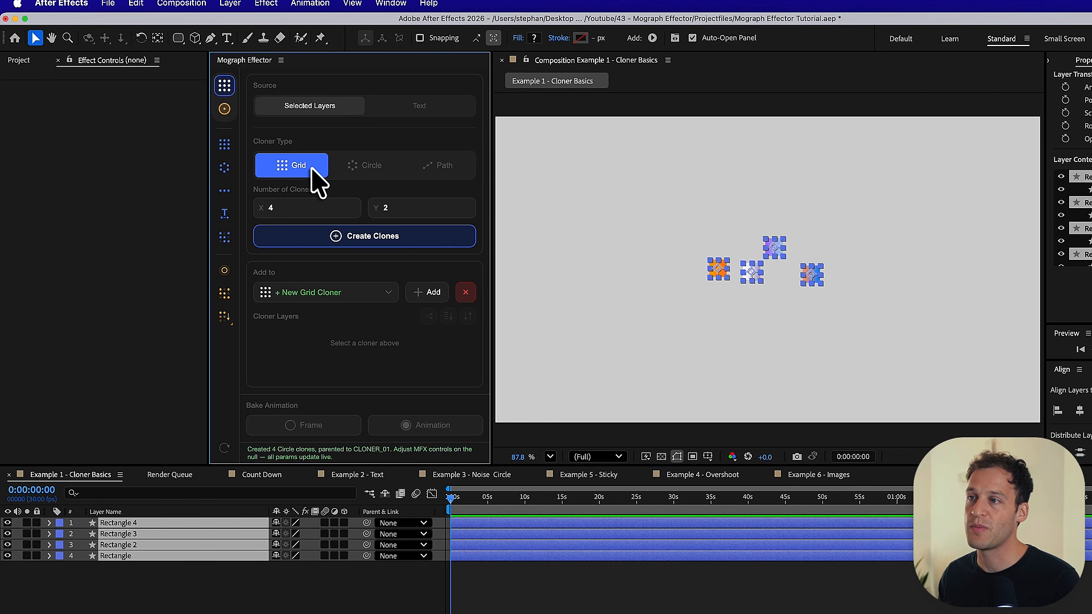
pyautogui.click(348, 170)
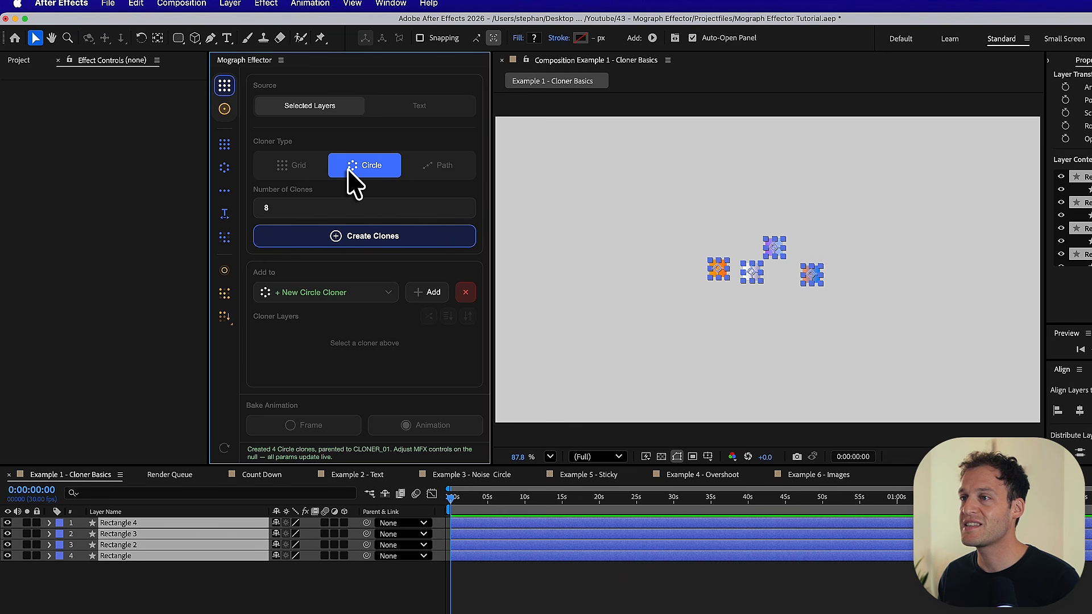
pyautogui.click(419, 171)
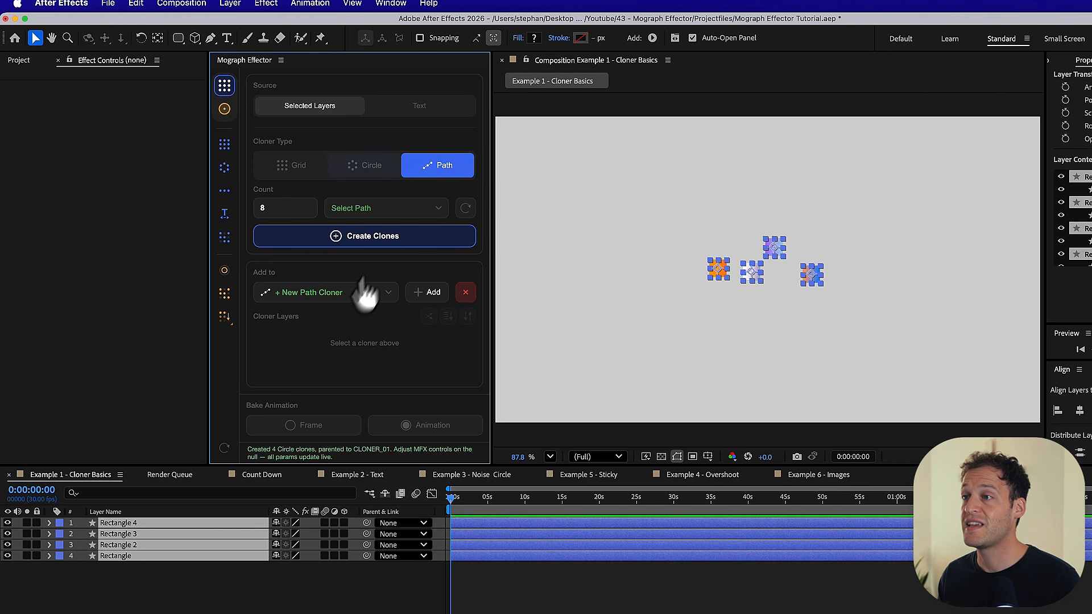
pyautogui.click(286, 174)
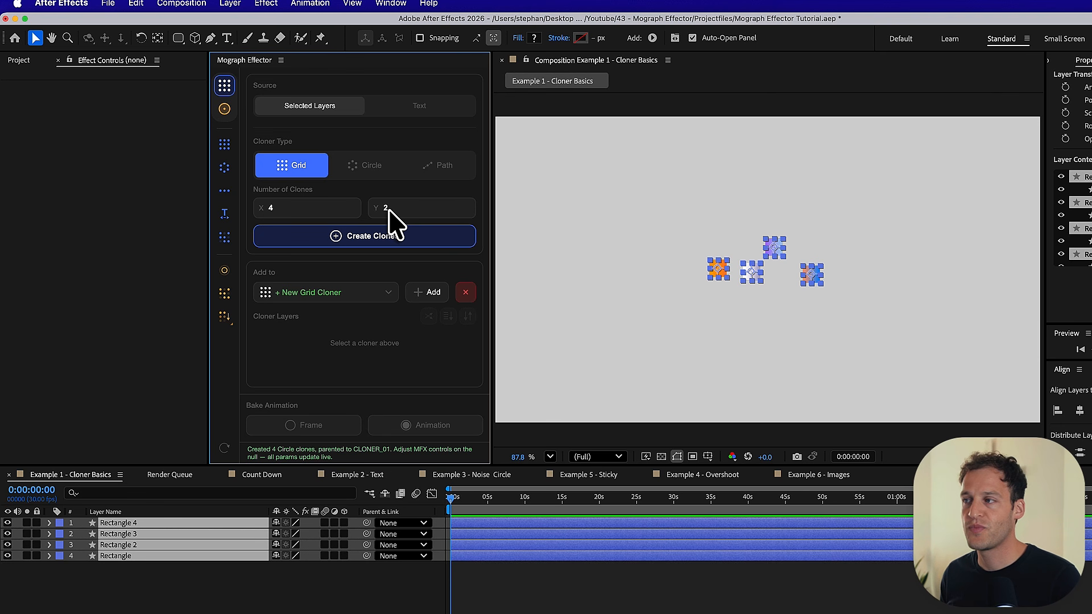
# - Hide the Rectangle, Rectangle 3 and Rectangle 4 layers, keeping only Rectangle 2 visible and selected
pyautogui.click(127, 591)
pyautogui.click(117, 545)
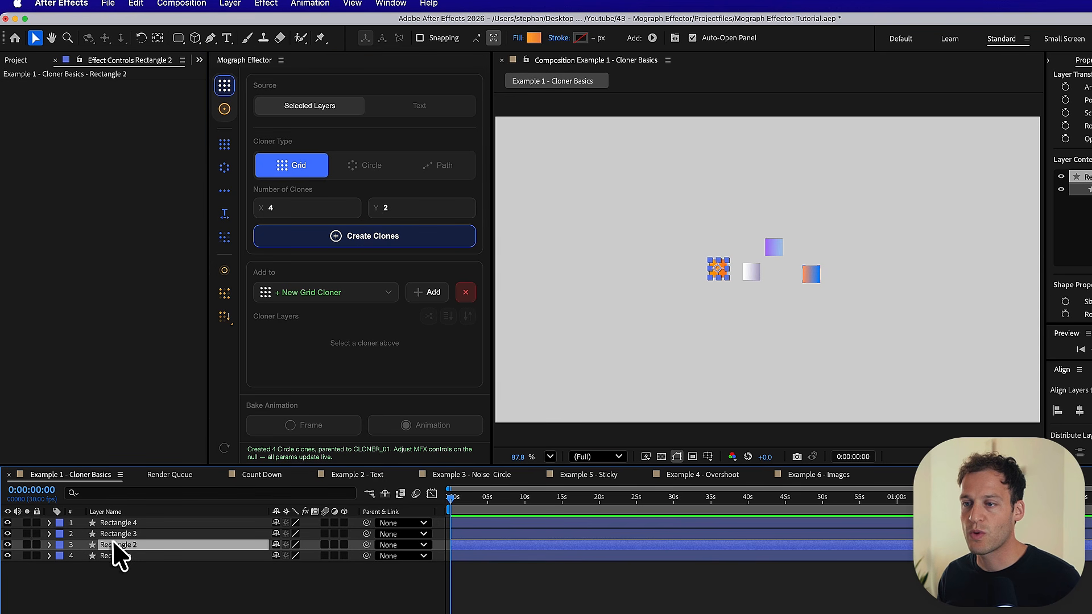
pyautogui.keyDown('shift'); pyautogui.click(107, 522); pyautogui.keyUp('shift')
pyautogui.moveTo(7, 523); pyautogui.dragTo(7, 545)
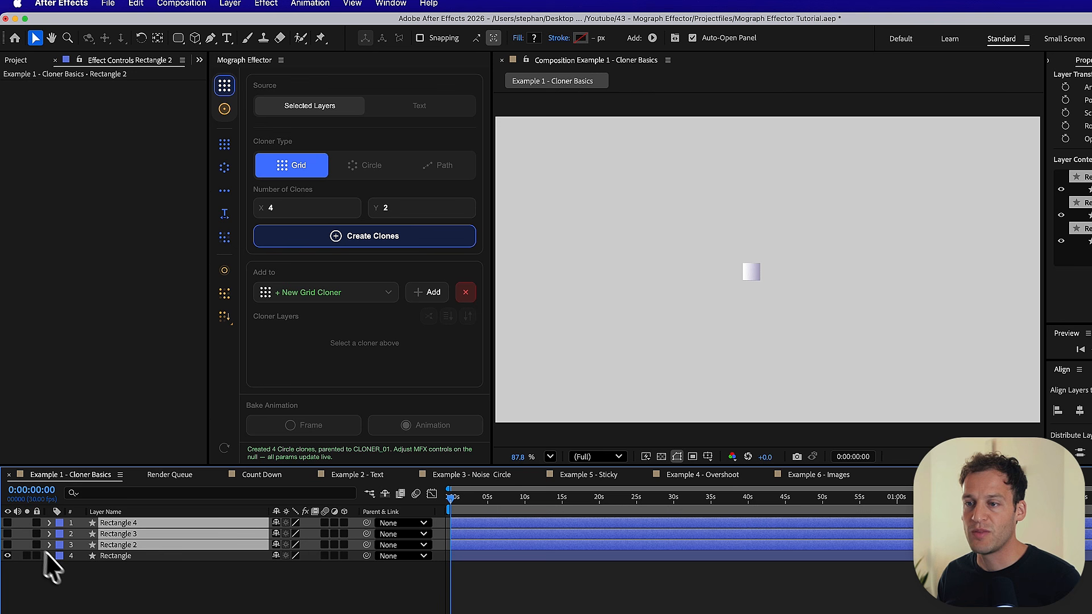
pyautogui.click(91, 591)
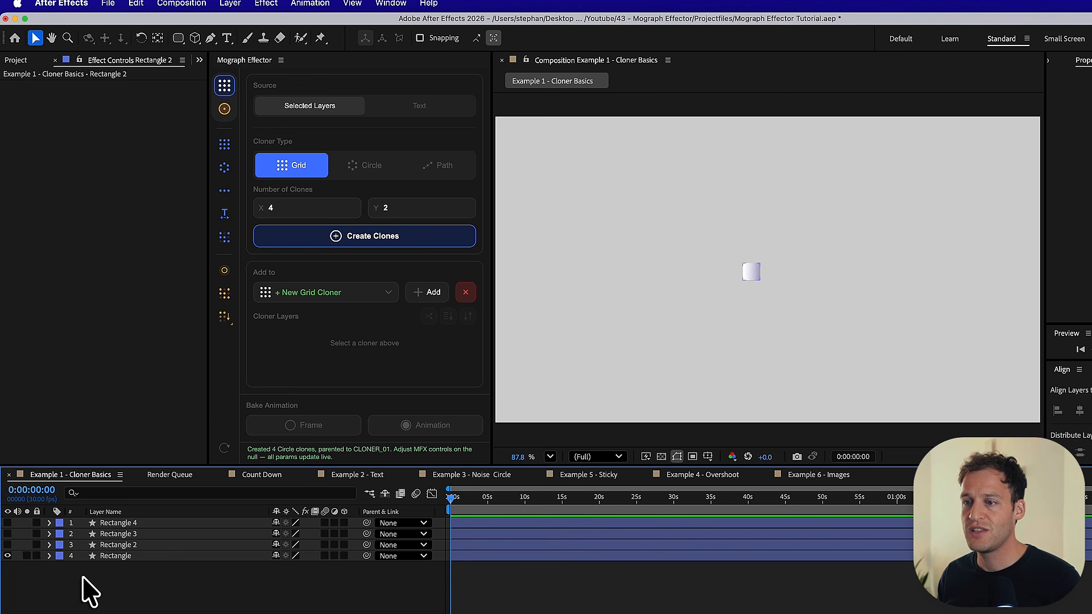
pyautogui.click(7, 556)
pyautogui.click(7, 545)
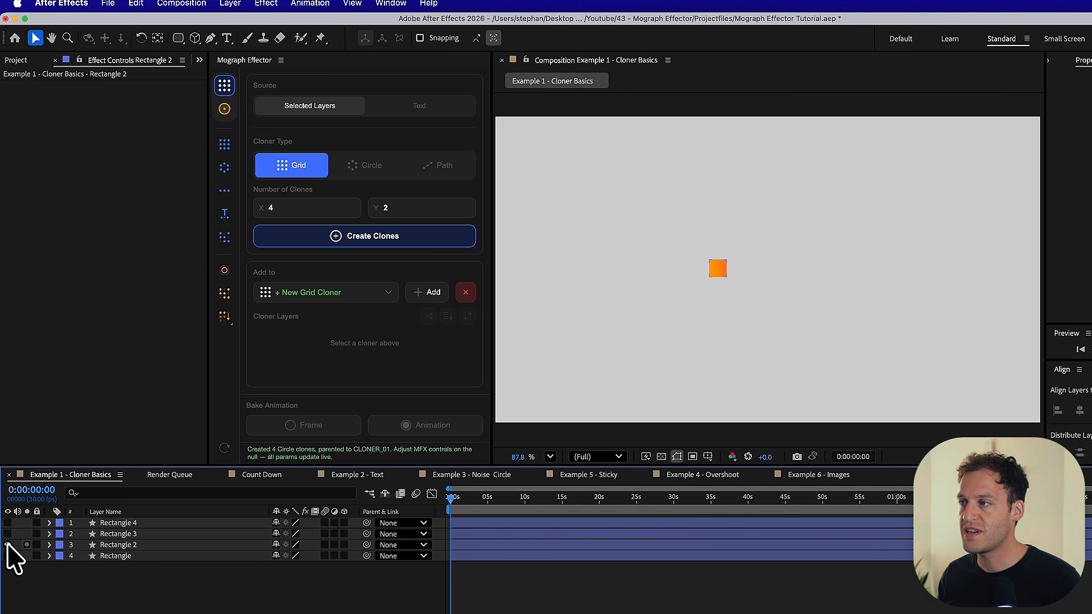
pyautogui.click(118, 546)
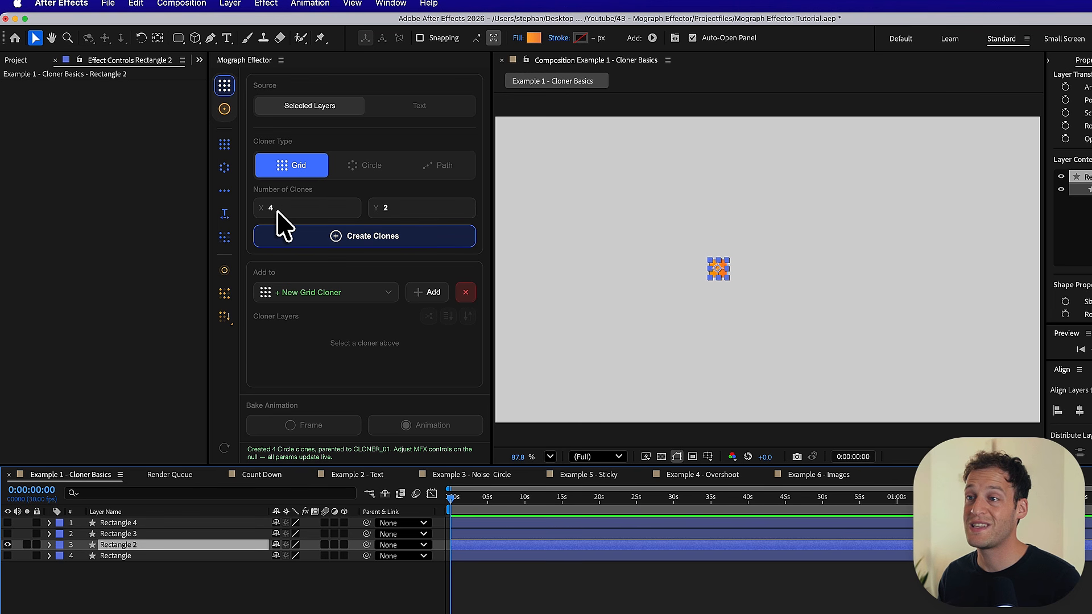
# - Set the grid cloner's Y number of clones to 4
pyautogui.click(398, 212)
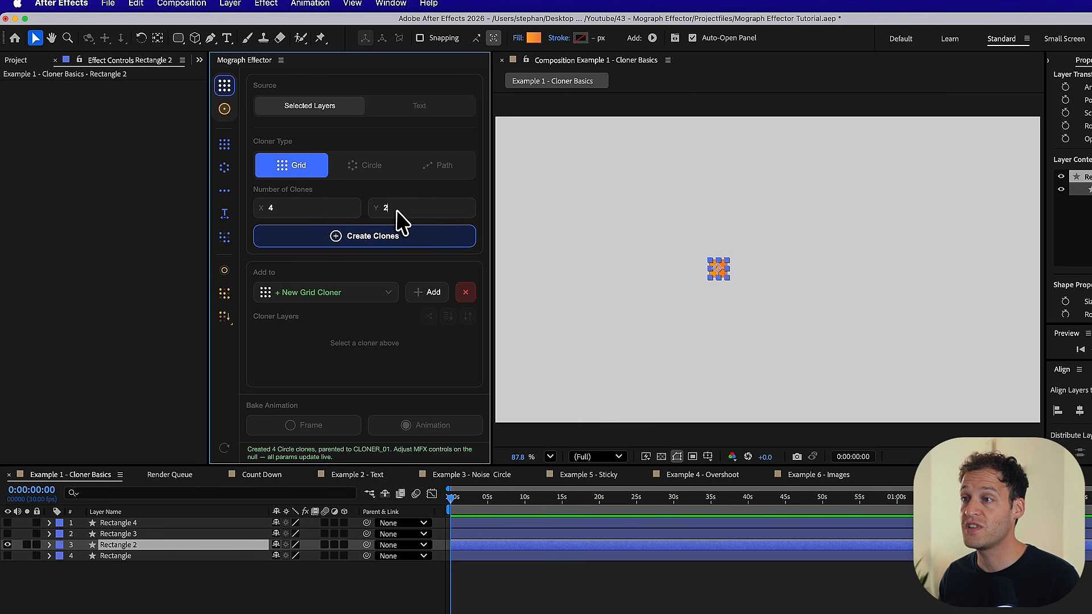
pyautogui.doubleClick(397, 211)
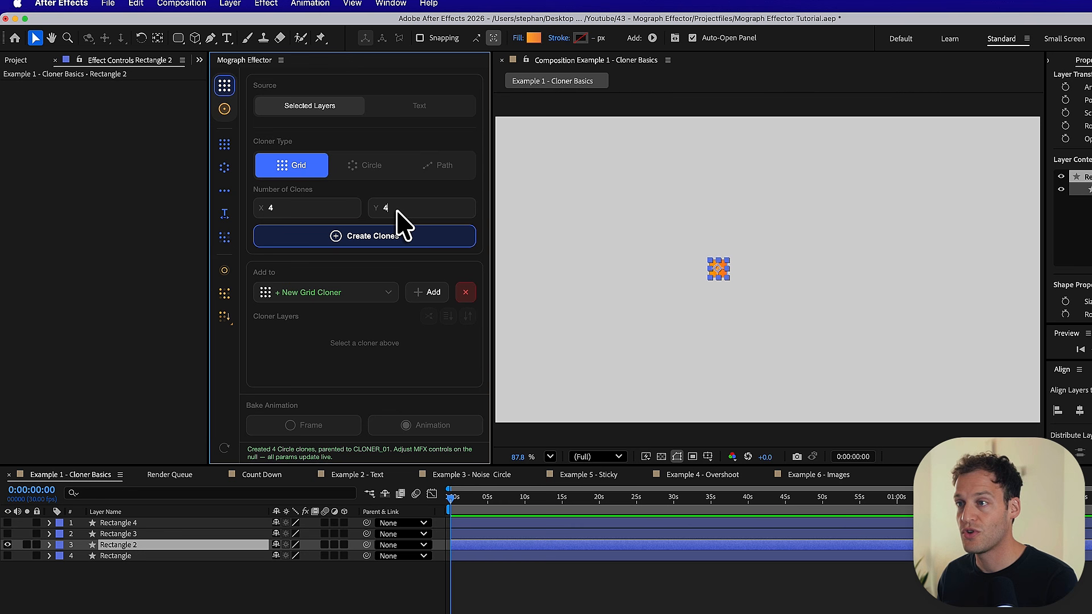
pyautogui.write('4')
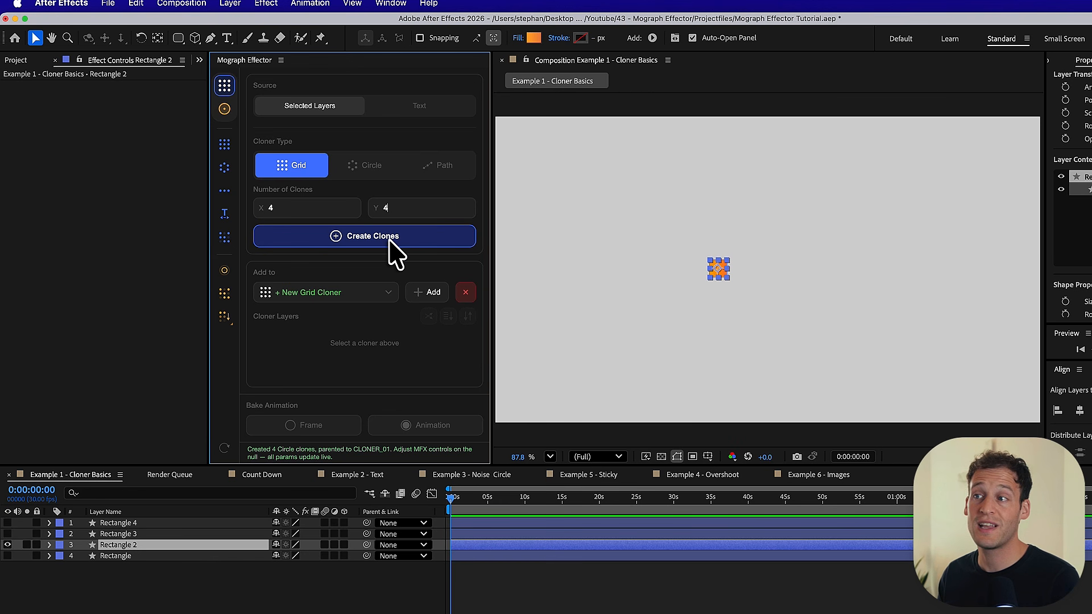
# - Try a 4 by 4 grid cloner on Rectangle 2, shift it sideways in the composition, and undo both changes
pyautogui.click(392, 240)
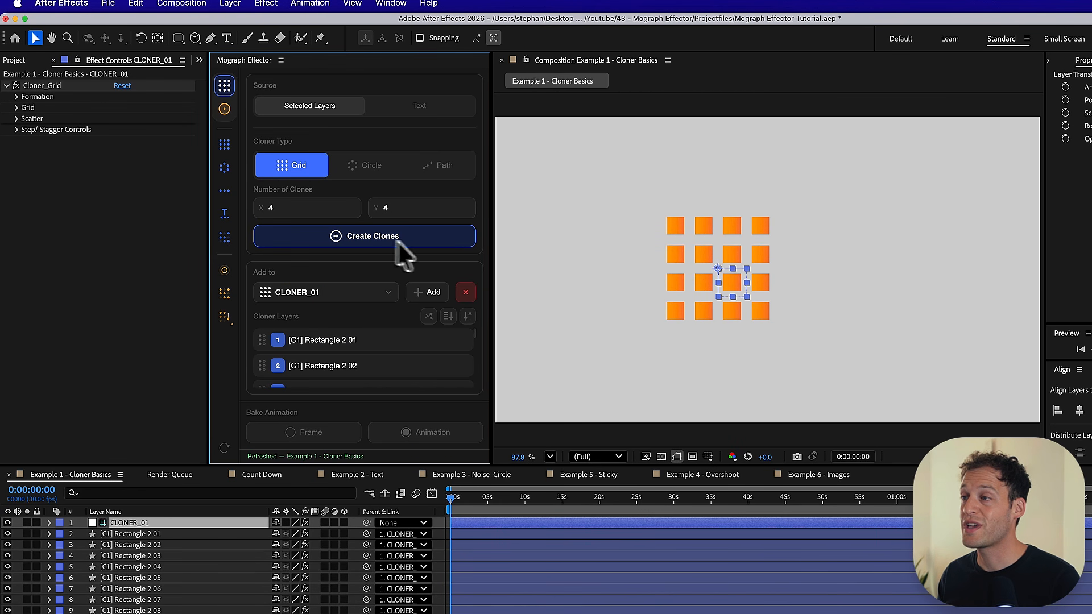
pyautogui.moveTo(730, 287); pyautogui.dragTo(766, 285)
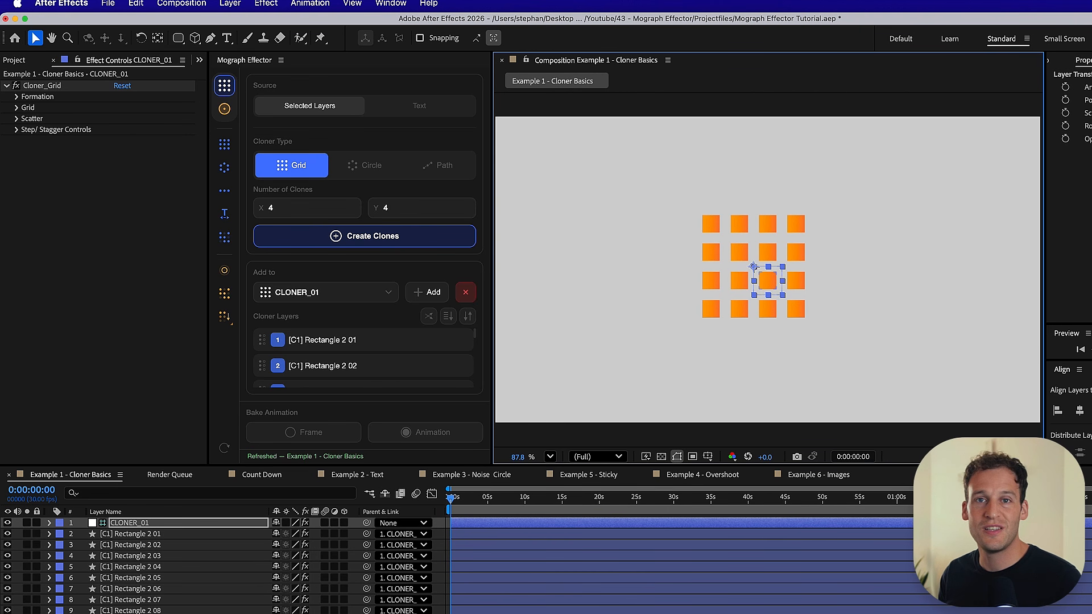
pyautogui.hotkey('ctrl', 'z')
pyautogui.hotkey('ctrl', 'z')
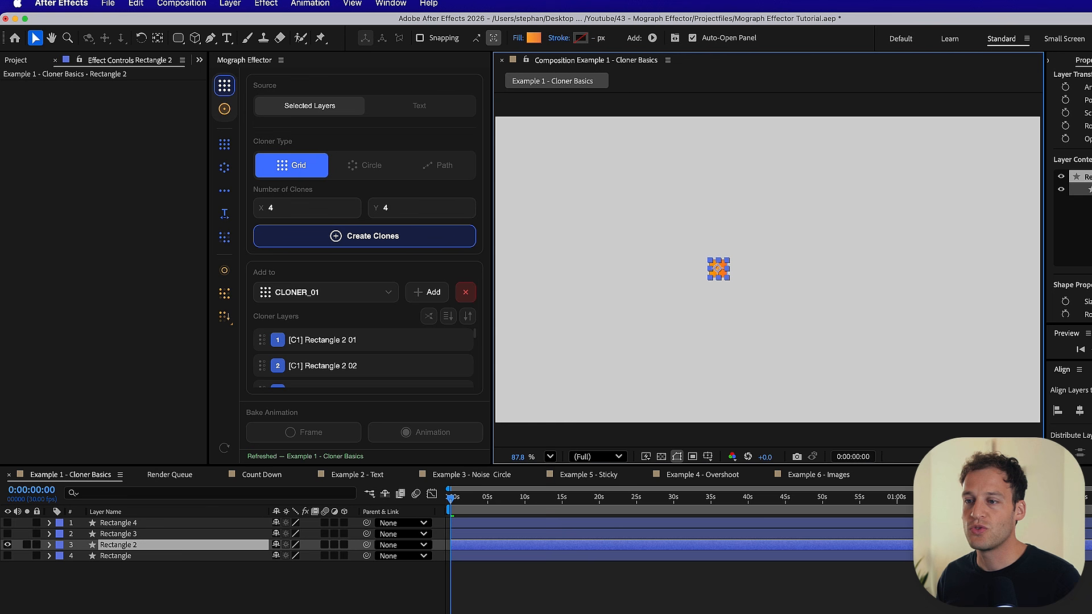
# - Show all four rectangle layers again, try a 4 by 4 grid cloner across them, and undo the cloner
pyautogui.moveTo(11, 527); pyautogui.dragTo(10, 571)
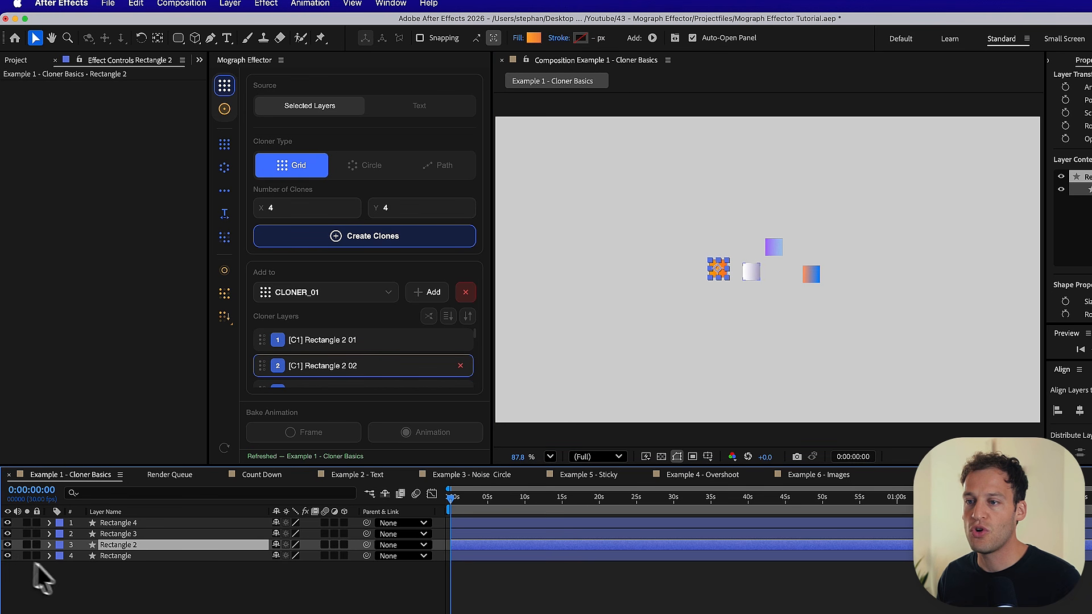
pyautogui.click(143, 598)
pyautogui.moveTo(135, 580); pyautogui.dragTo(117, 526)
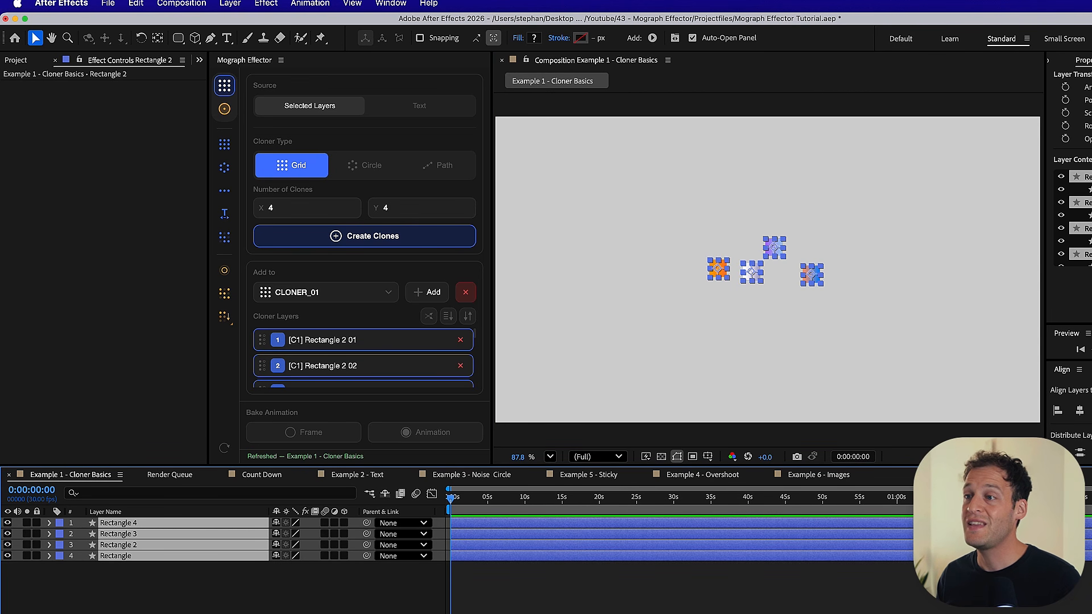
pyautogui.click(335, 241)
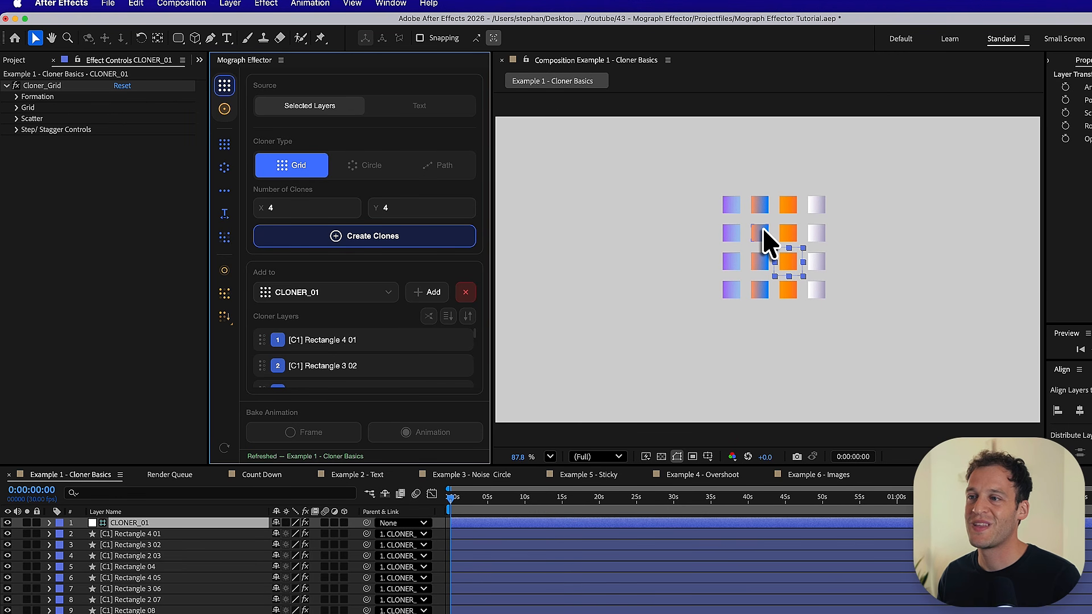
pyautogui.press('super+z')
# - Try a Circle cloner with 16 clones of the four rectangles, reposition the ring, and undo both changes
pyautogui.click(364, 166)
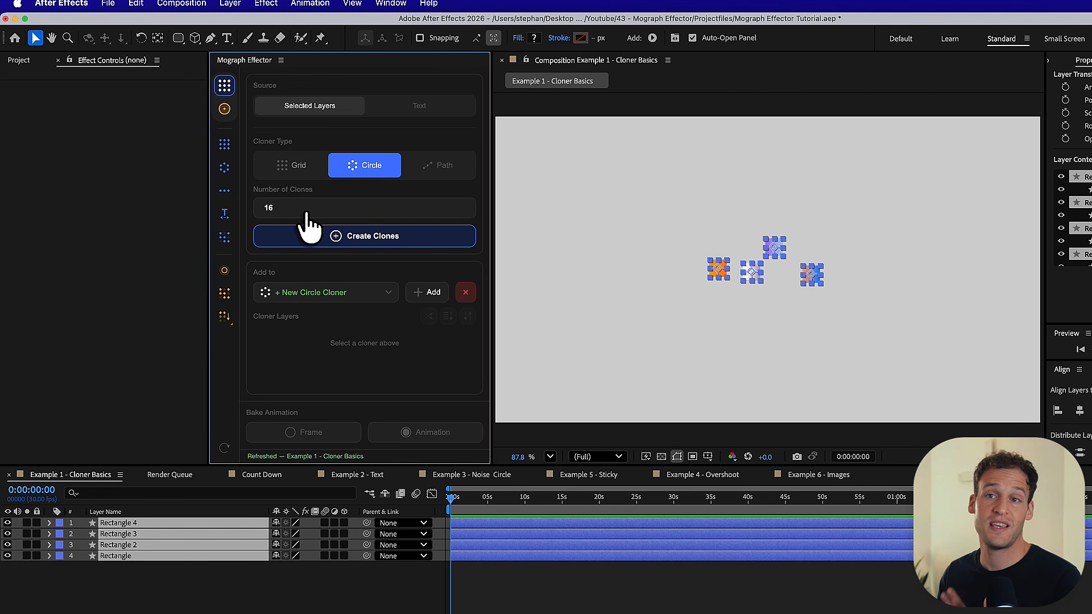
pyautogui.click(349, 237)
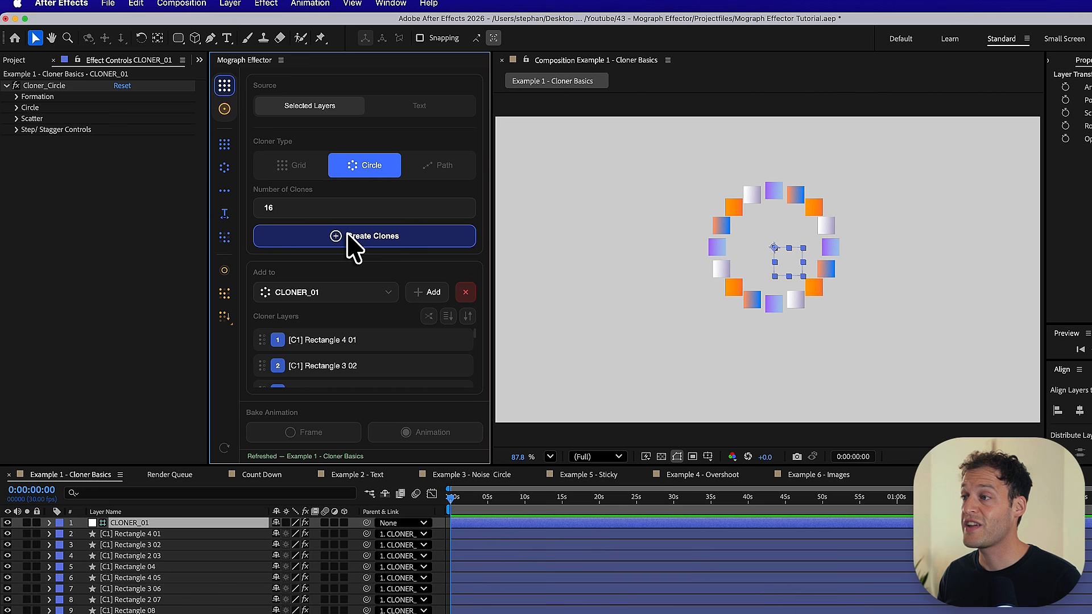
pyautogui.moveTo(777, 265)
pyautogui.mouseDown()
pyautogui.moveTo(780, 288)
pyautogui.moveTo(731, 300)
pyautogui.moveTo(765, 282)
pyautogui.mouseUp()
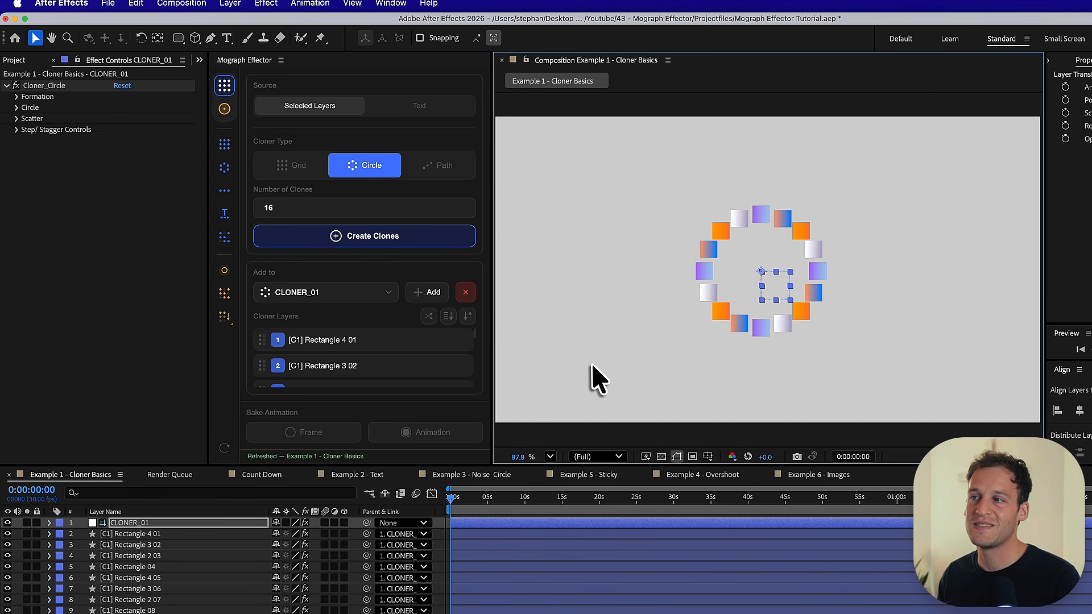
pyautogui.press('super+z')
pyautogui.press('super+z')
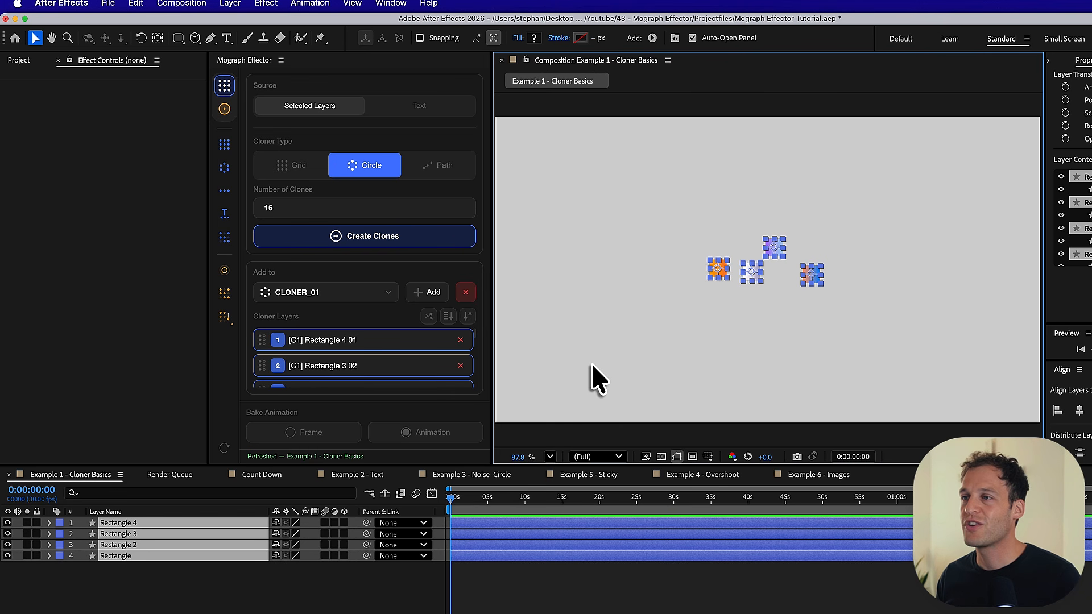
# - Choose the Path cloner type and draw an open wavy curve of five points across the composition with the Pen tool
pyautogui.click(445, 170)
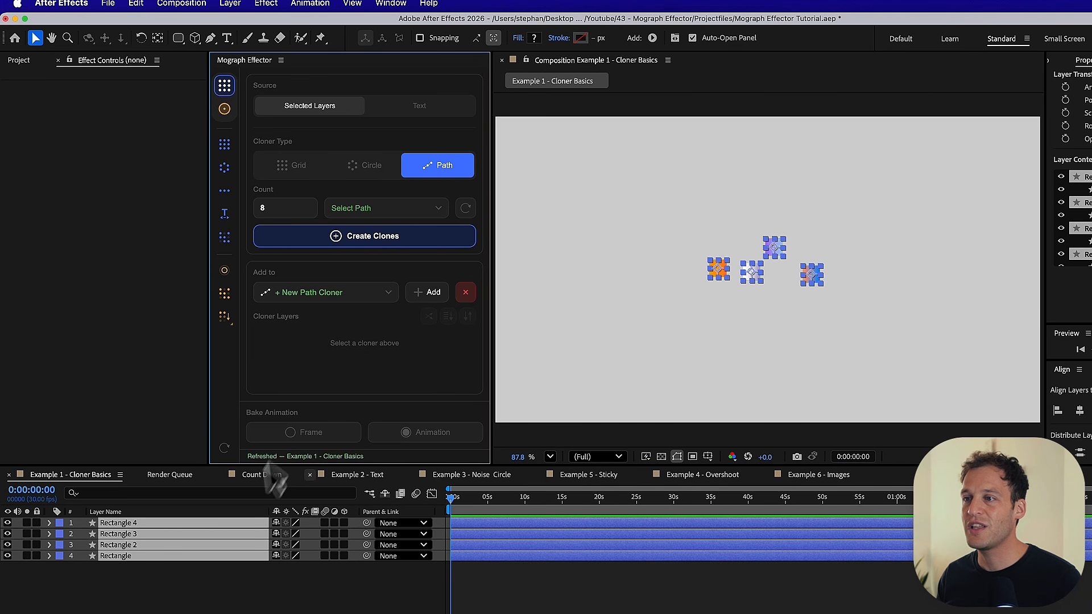
pyautogui.click(198, 577)
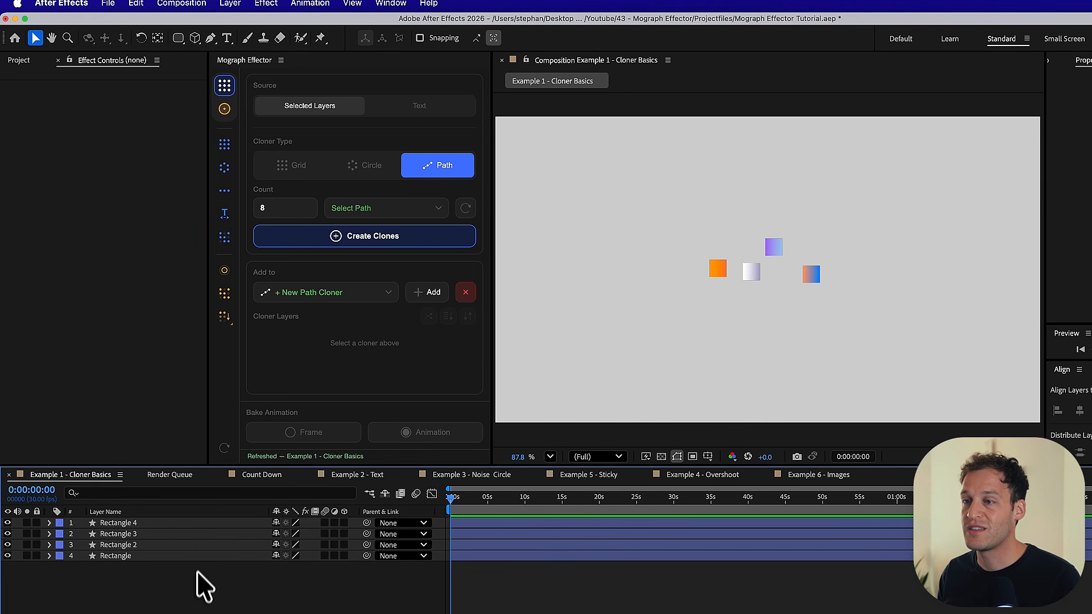
pyautogui.click(211, 38)
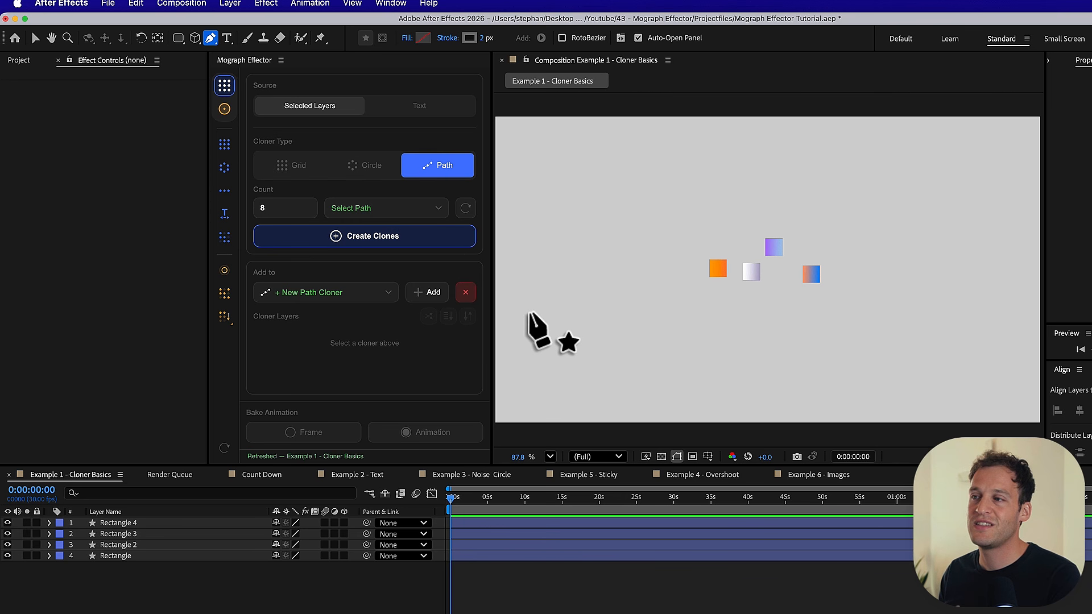
pyautogui.click(538, 304)
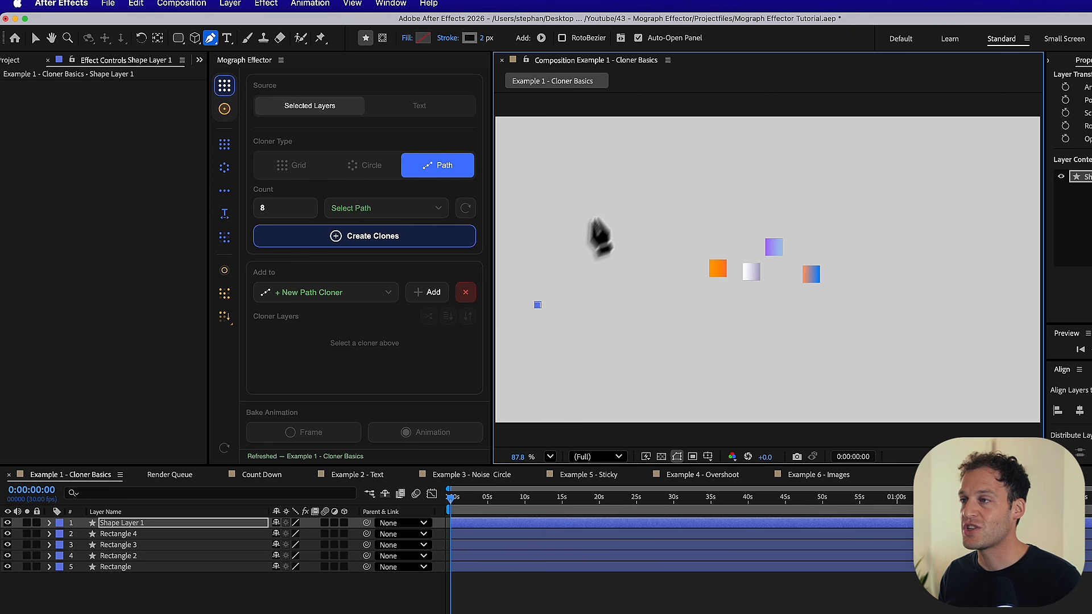
pyautogui.moveTo(617, 184); pyautogui.dragTo(676, 184)
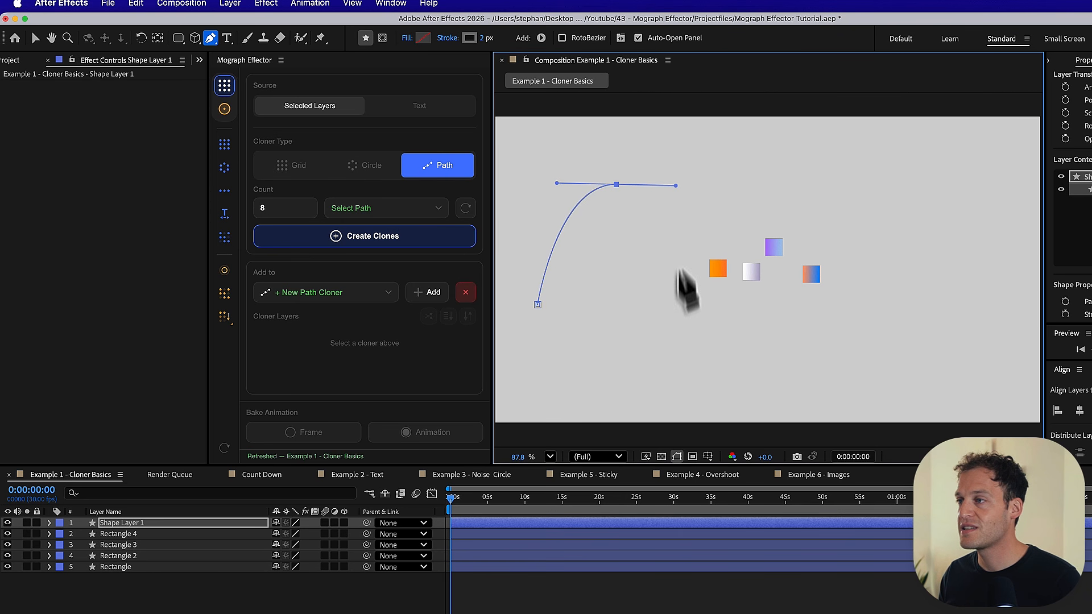
pyautogui.moveTo(682, 360); pyautogui.dragTo(741, 361)
pyautogui.moveTo(773, 205); pyautogui.dragTo(814, 206)
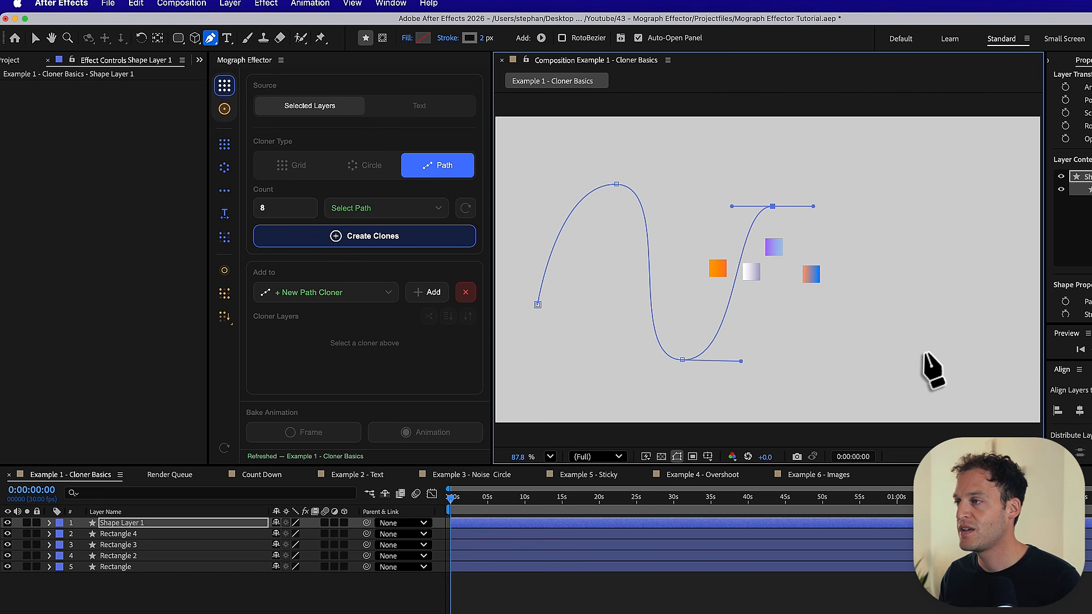
pyautogui.moveTo(925, 351); pyautogui.dragTo(1024, 359)
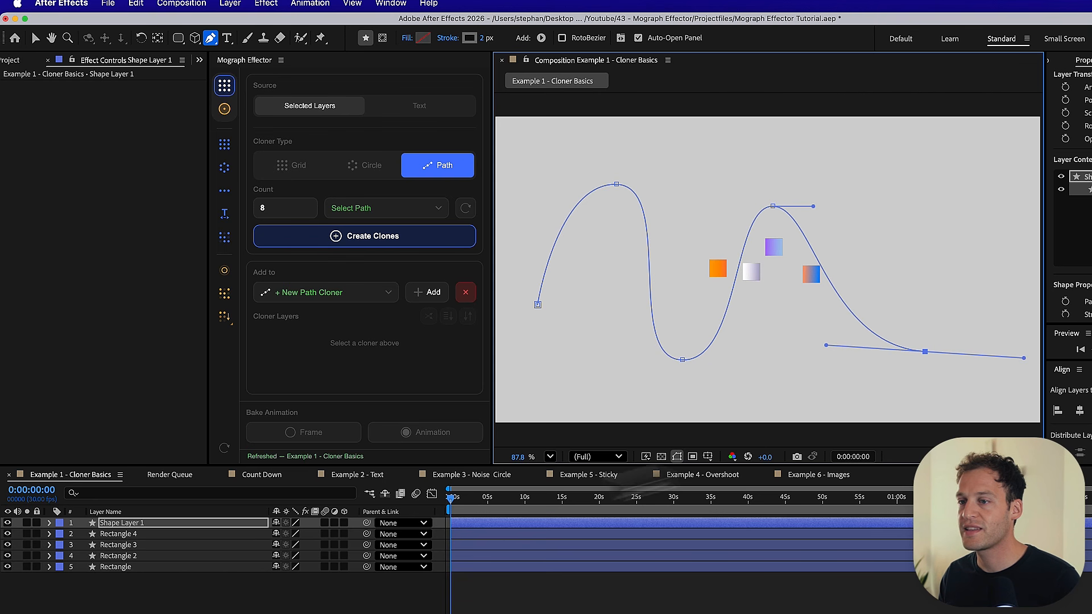
pyautogui.click(148, 606)
# - Create a path cloner with a count of 16 from the four rectangle layers, using Shape Layer 1 as the path
pyautogui.click(132, 566)
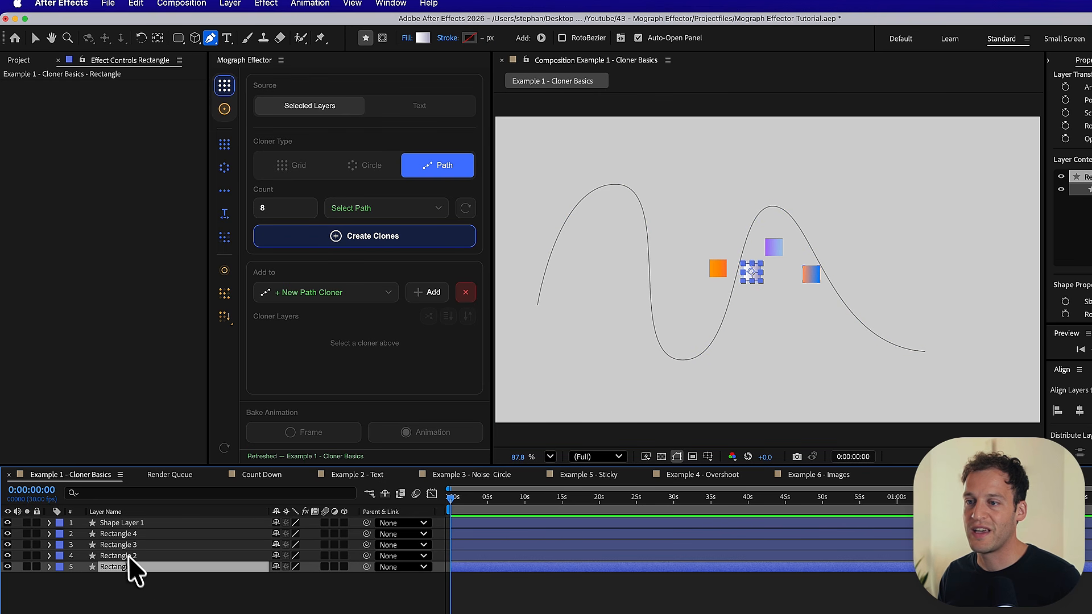
pyautogui.keyDown('shift'); pyautogui.click(121, 536); pyautogui.keyUp('shift')
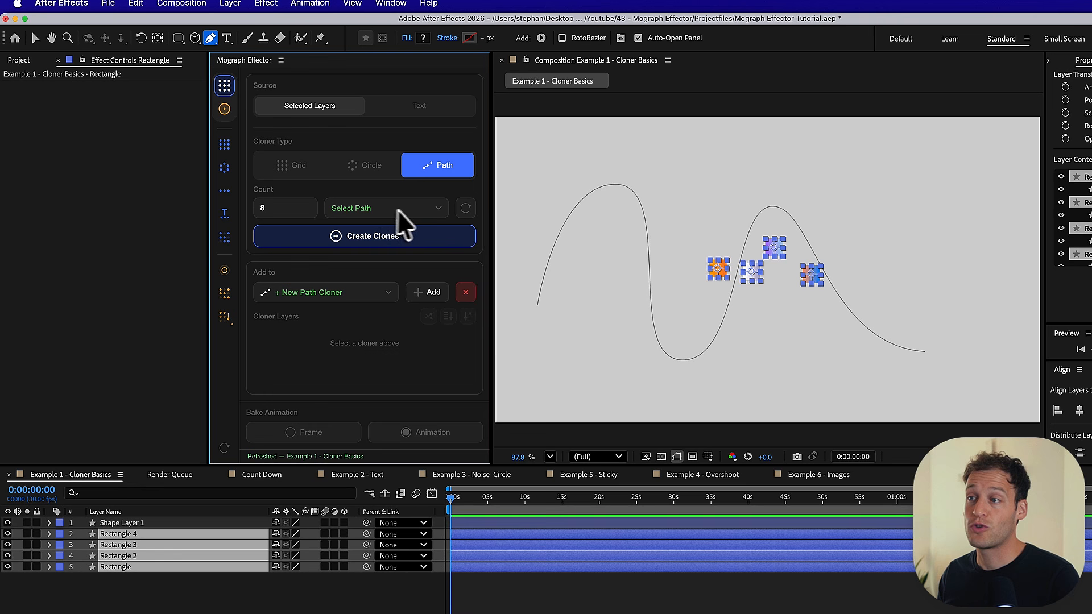
pyautogui.click(438, 208)
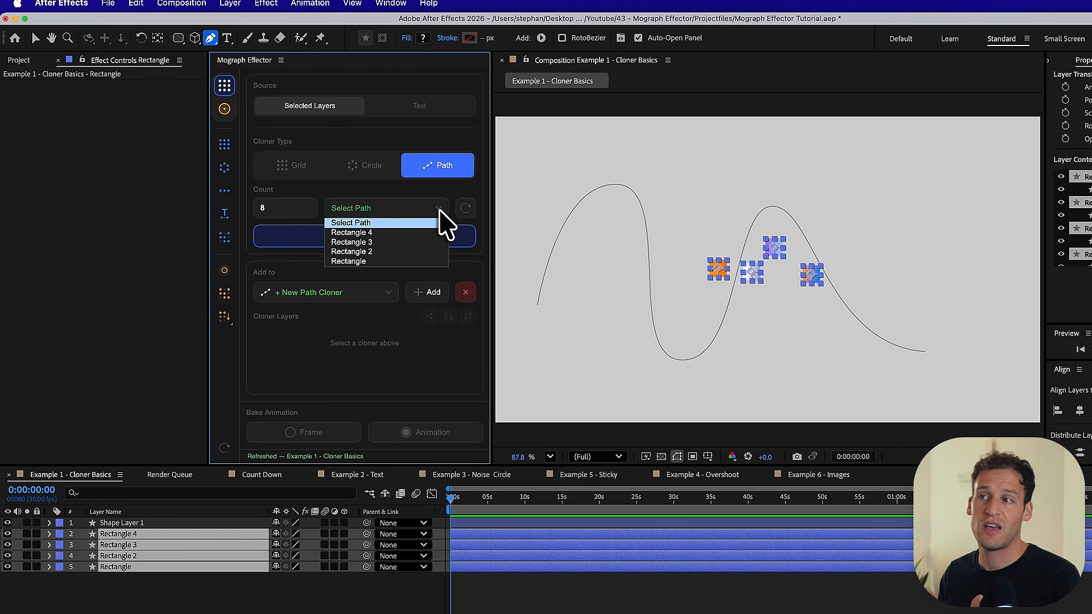
pyautogui.click(439, 209)
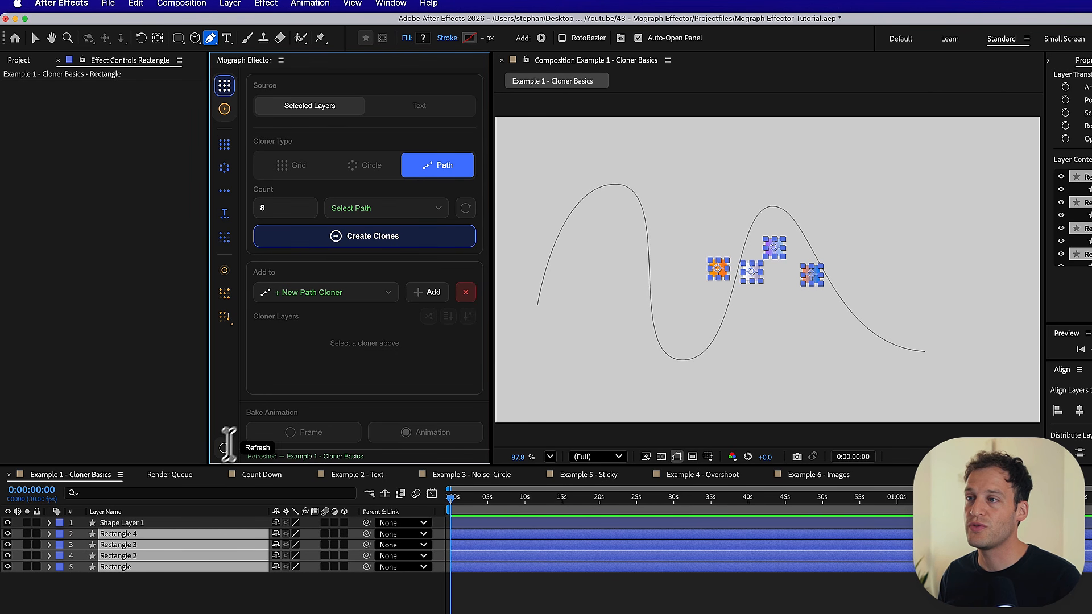
pyautogui.click(439, 209)
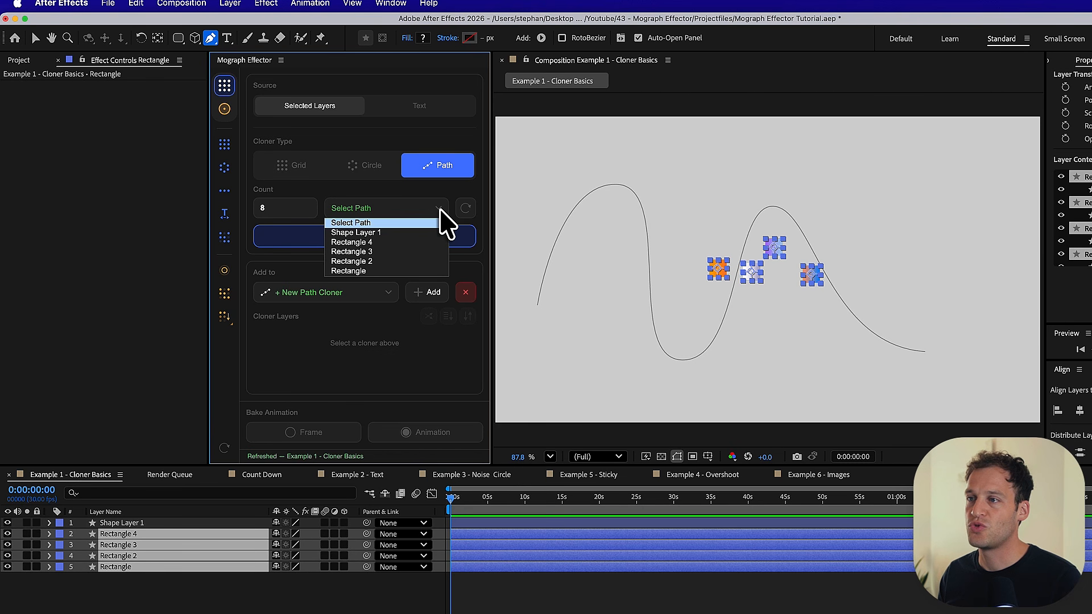
pyautogui.click(375, 234)
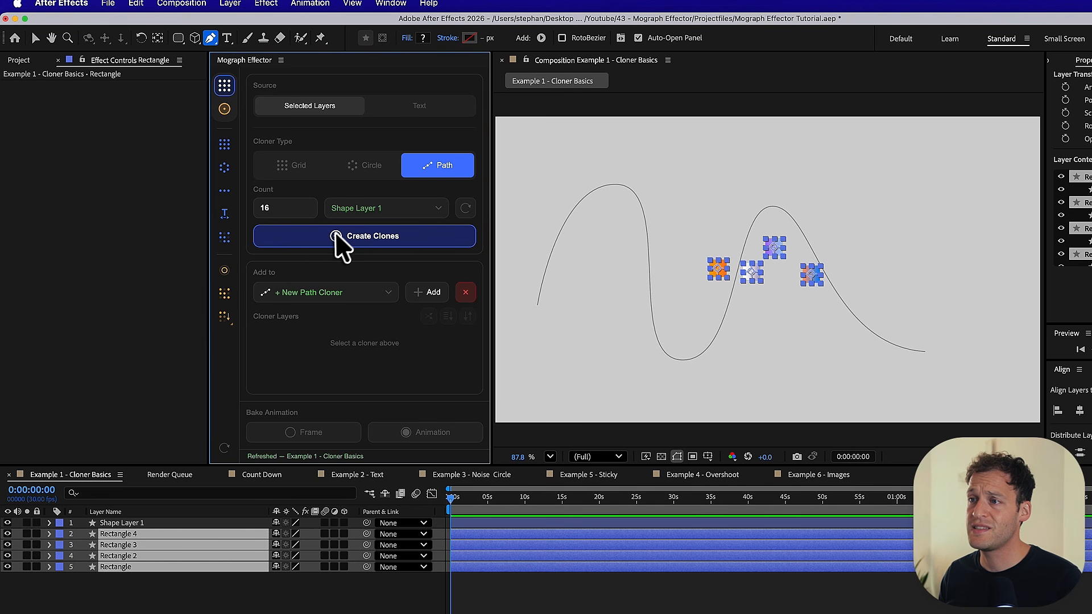
pyautogui.click(336, 248)
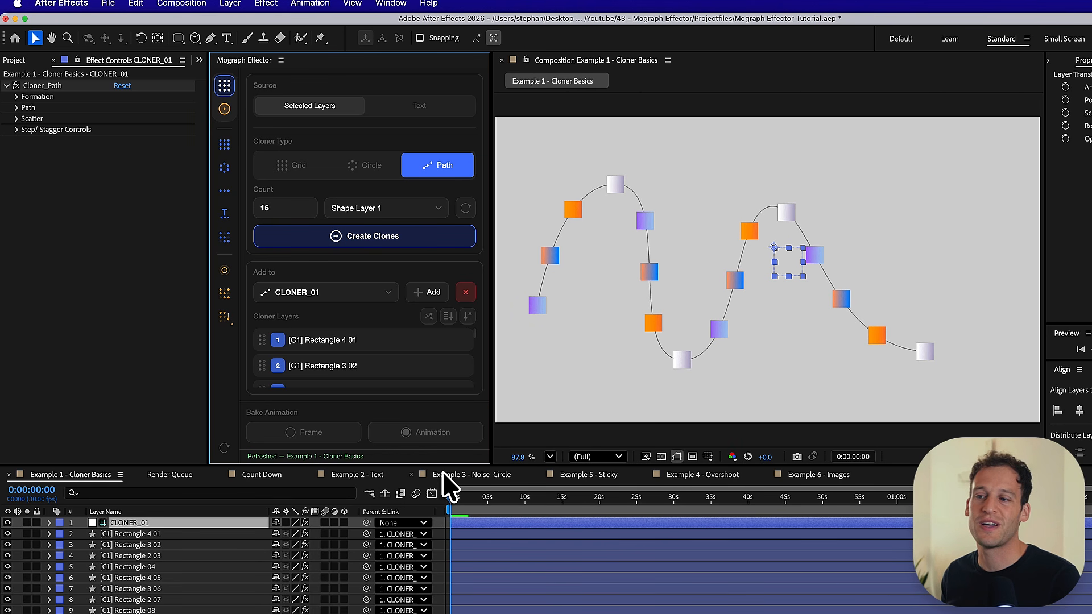
# - Select the path of Shape Layer 1 and move the point at its first peak straight down
pyautogui.scroll(-5, 420, 484)
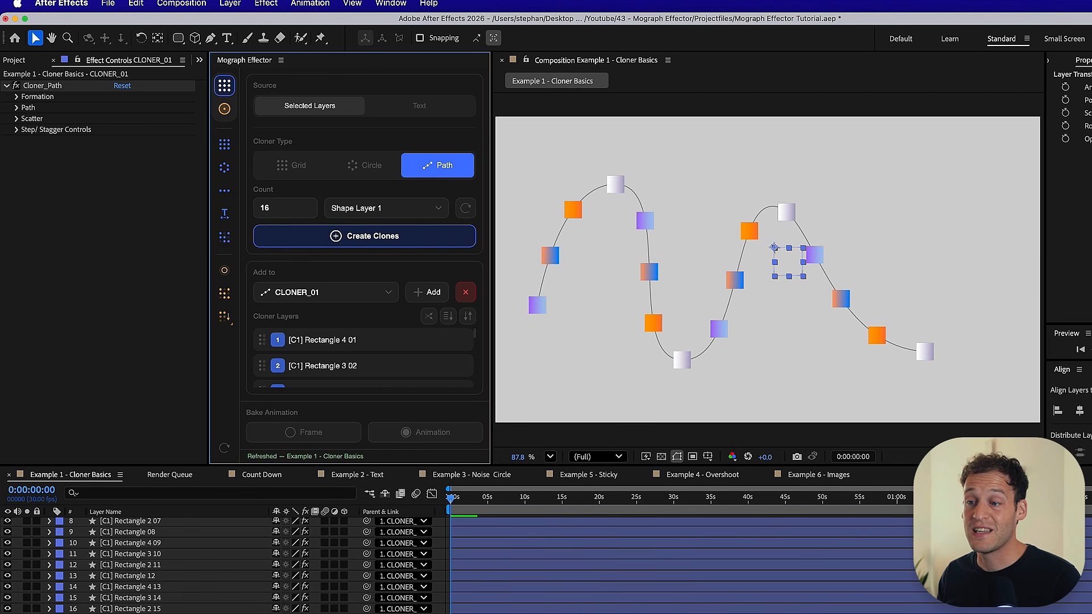
pyautogui.click(250, 613)
pyautogui.scroll(-5, 227, 563)
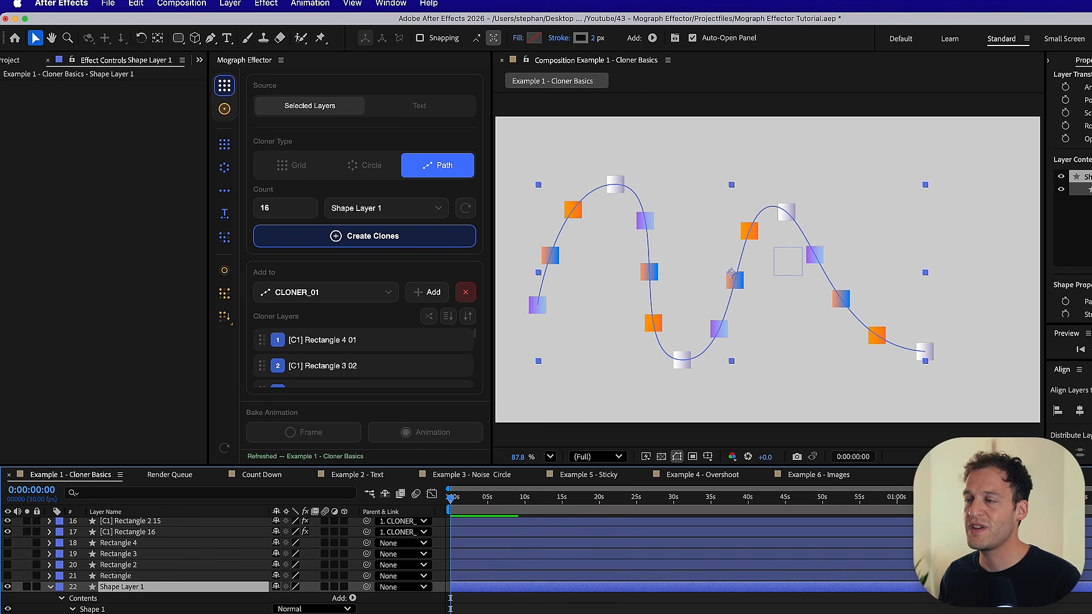
pyautogui.click(94, 610)
pyautogui.click(626, 186)
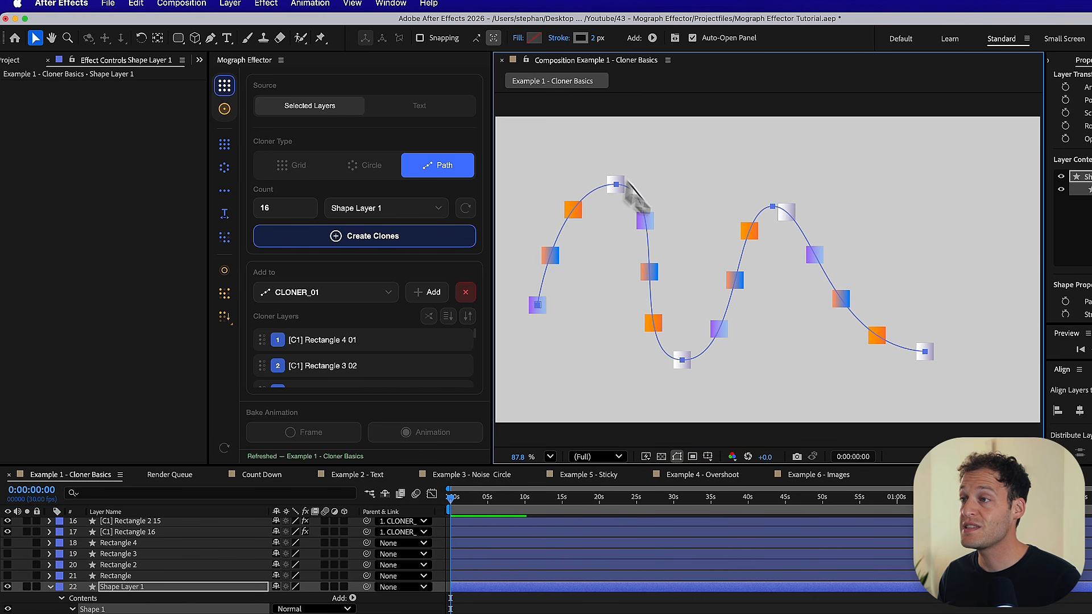
pyautogui.click(616, 185)
pyautogui.moveTo(616, 184)
pyautogui.mouseDown()
pyautogui.moveTo(601, 300)
pyautogui.moveTo(634, 183)
pyautogui.moveTo(586, 242)
pyautogui.moveTo(609, 271)
pyautogui.moveTo(597, 284)
pyautogui.moveTo(625, 223)
pyautogui.moveTo(617, 243)
pyautogui.mouseUp()
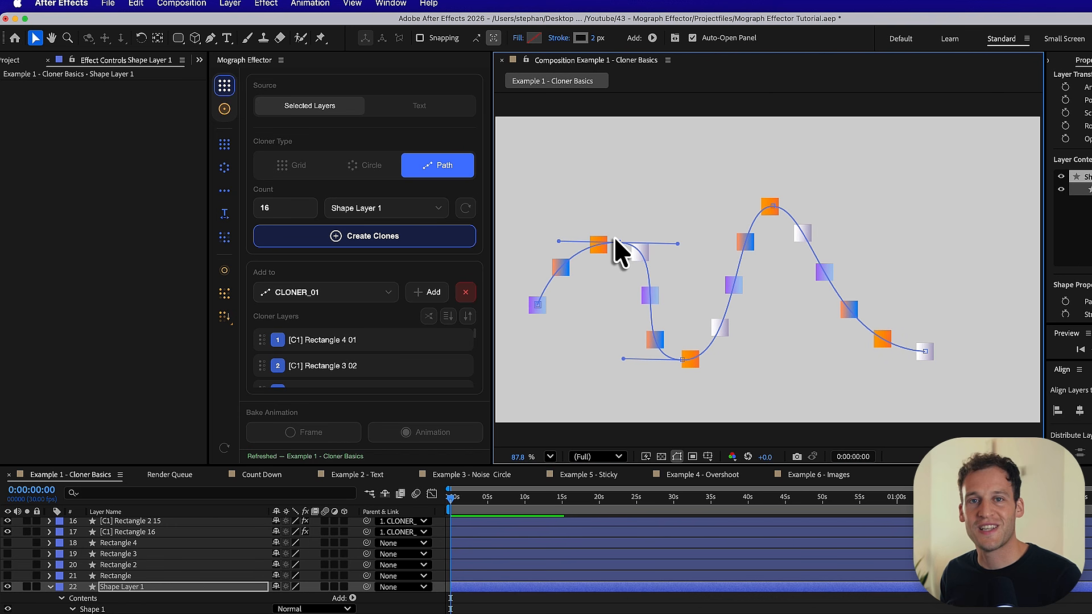
# - Show the Formation and Path settings of CLONER_01 and adjust the Path Spread
pyautogui.click(125, 524)
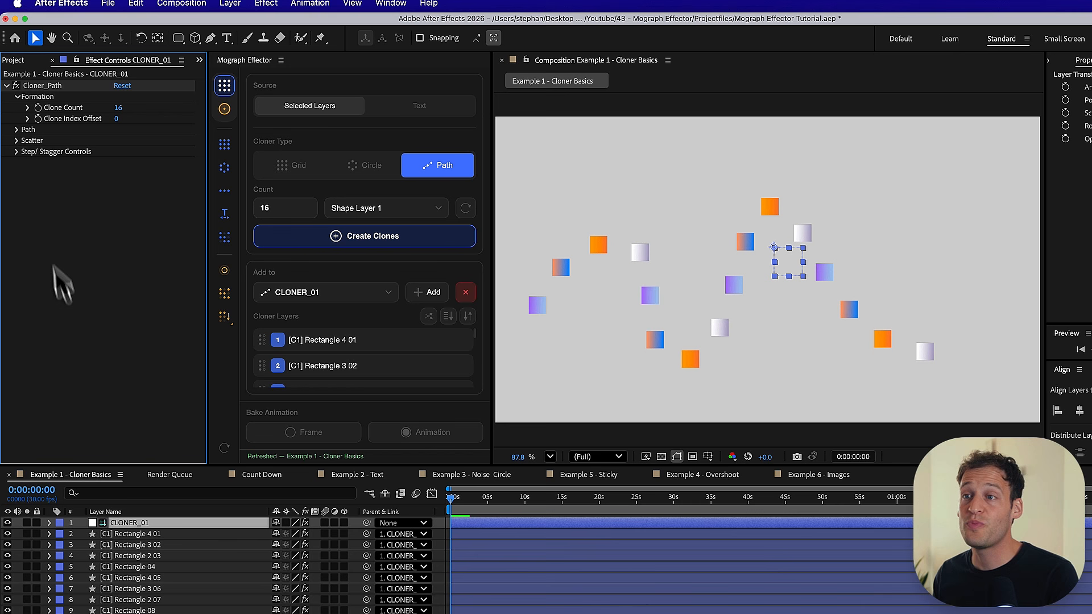
pyautogui.click(16, 129)
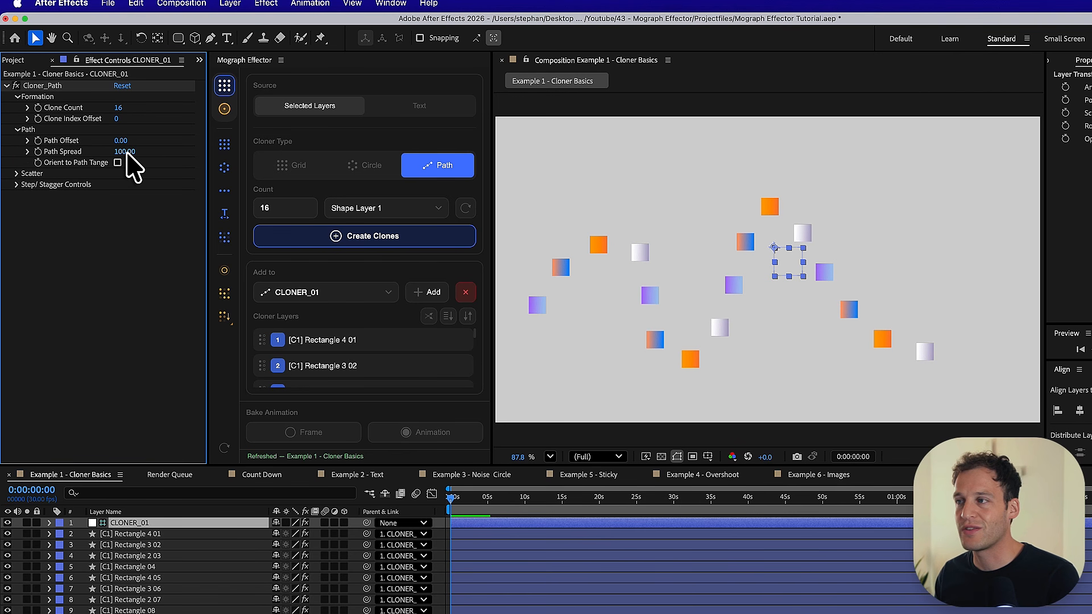
pyautogui.moveTo(128, 154)
pyautogui.mouseDown()
pyautogui.moveTo(73, 162)
pyautogui.moveTo(138, 163)
pyautogui.moveTo(86, 153)
pyautogui.moveTo(121, 142)
pyautogui.moveTo(151, 163)
pyautogui.moveTo(158, 147)
pyautogui.moveTo(180, 146)
pyautogui.moveTo(121, 163)
pyautogui.moveTo(107, 156)
pyautogui.moveTo(197, 154)
pyautogui.moveTo(108, 161)
pyautogui.moveTo(190, 163)
pyautogui.mouseUp()
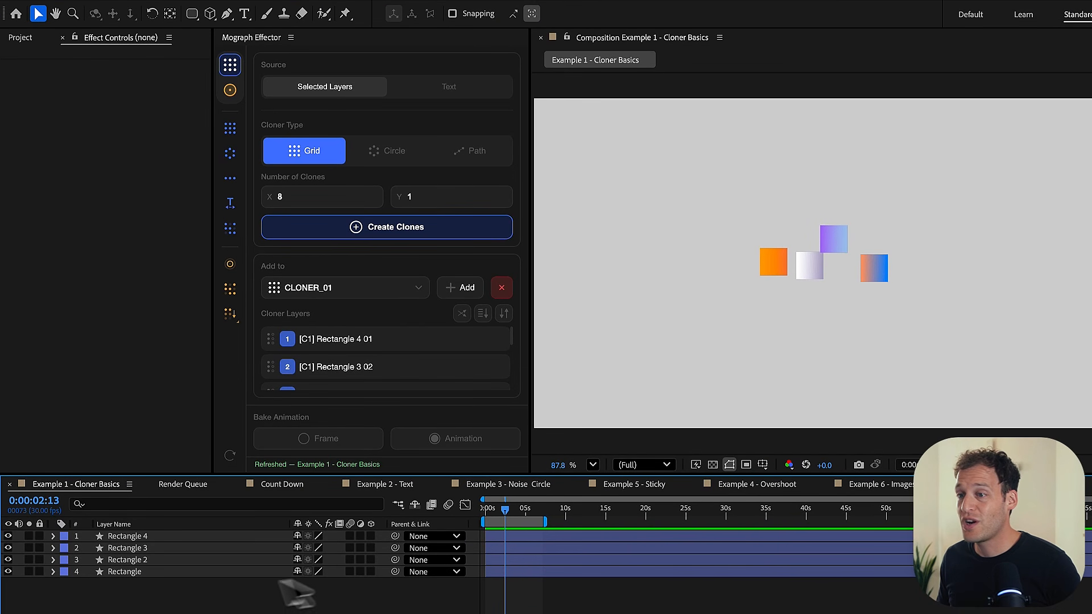
# - Clone the four rectangle layers as a grid with 8 clones in X and 1 in Y, and shift the row slightly down and left
pyautogui.moveTo(154, 539)
pyautogui.mouseDown()
pyautogui.moveTo(137, 496)
pyautogui.moveTo(140, 536)
pyautogui.mouseUp()
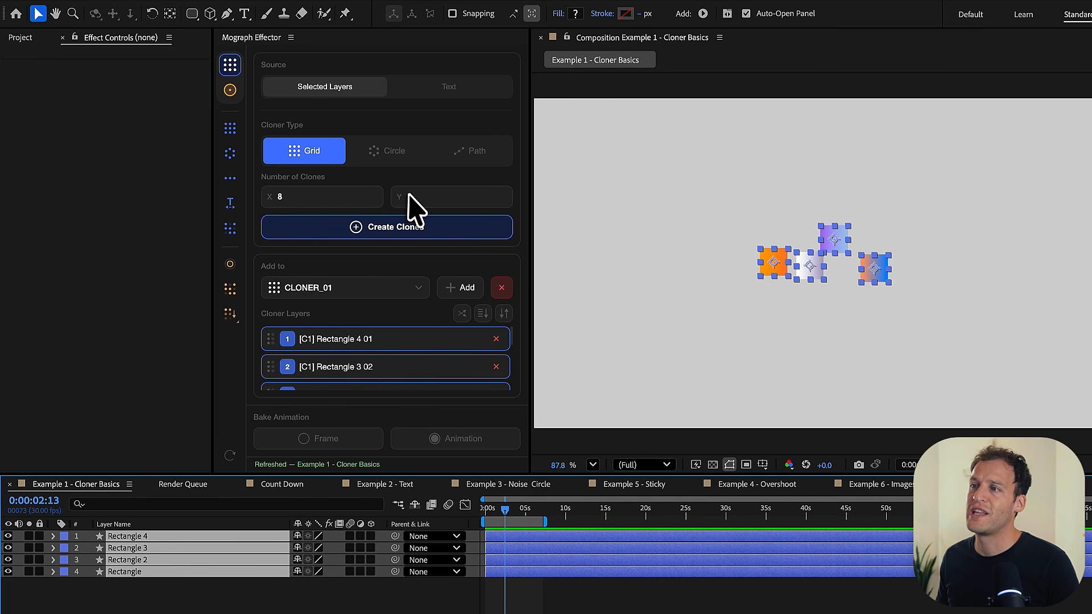
pyautogui.click(400, 230)
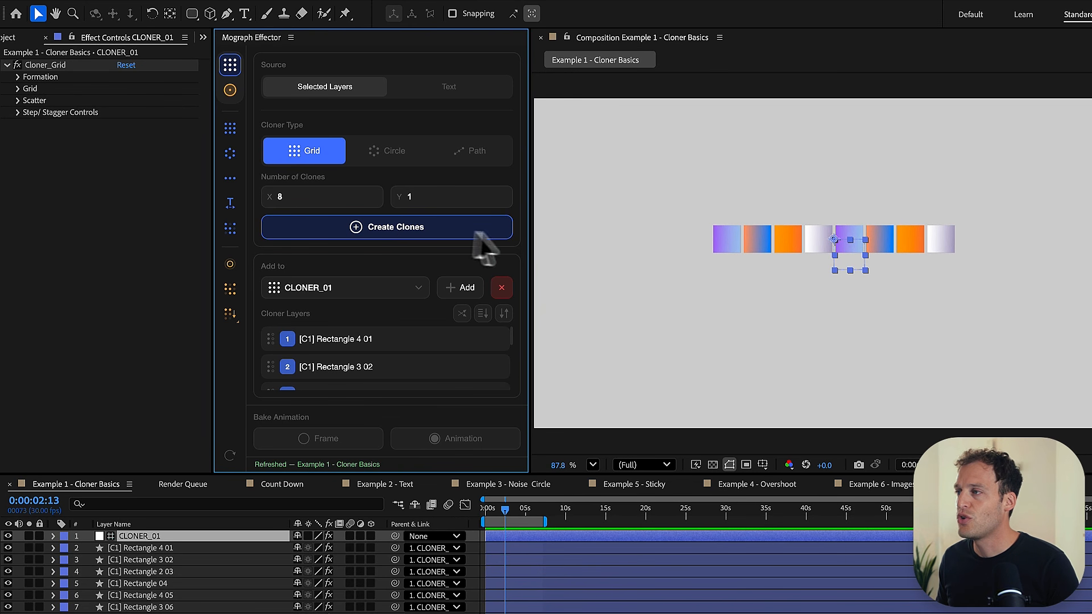
pyautogui.moveTo(851, 263)
pyautogui.mouseDown()
pyautogui.moveTo(842, 280)
pyautogui.moveTo(831, 276)
pyautogui.moveTo(840, 279)
pyautogui.mouseUp()
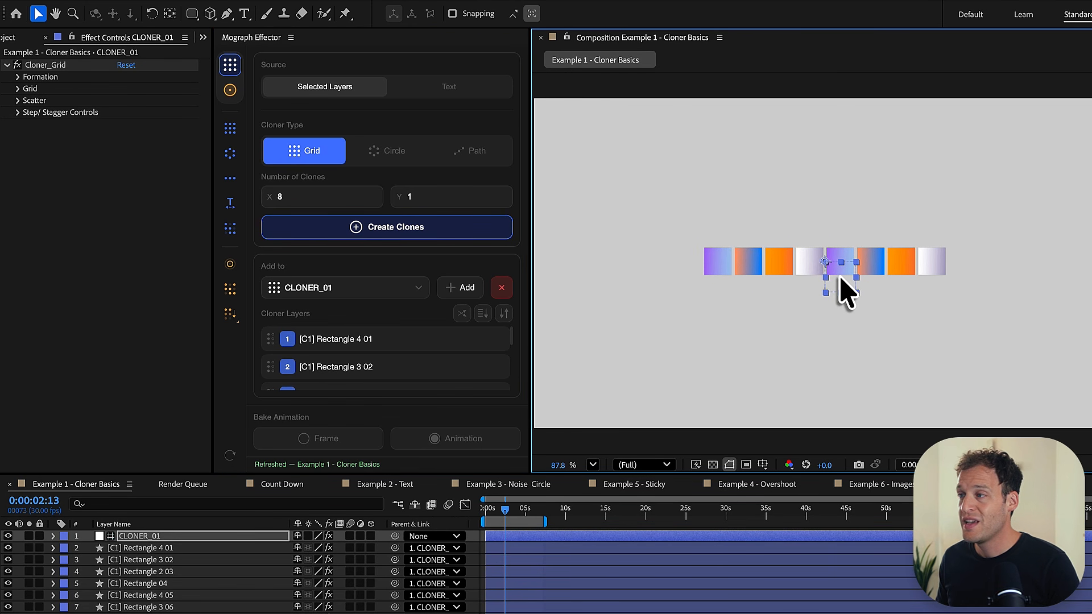
# - Increase the Grid Spacing X of CLONER_01 to leave wider gaps between the clones
pyautogui.click(175, 536)
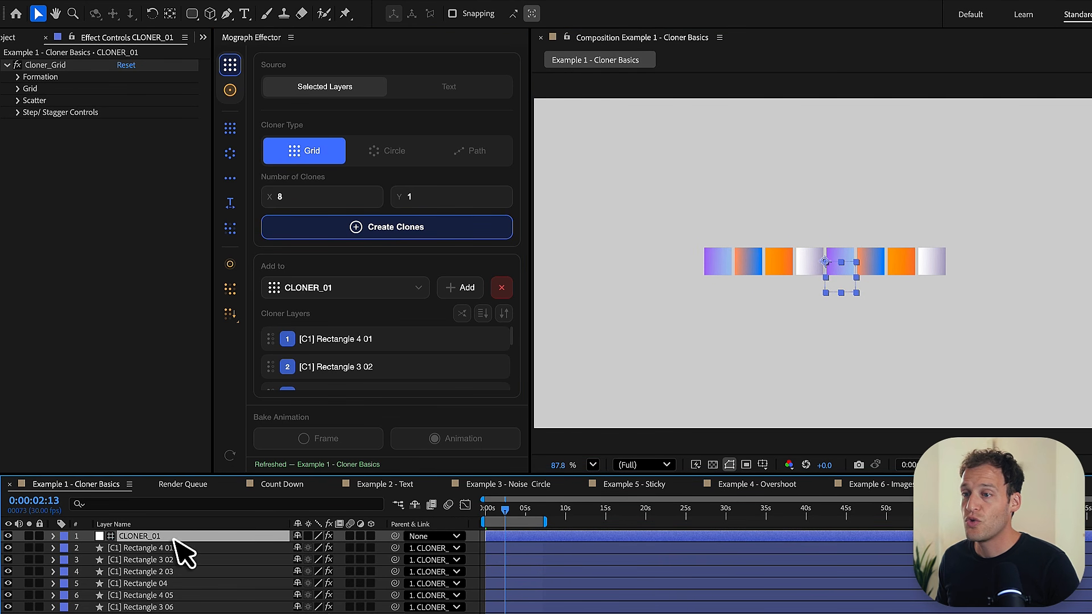
pyautogui.click(17, 88)
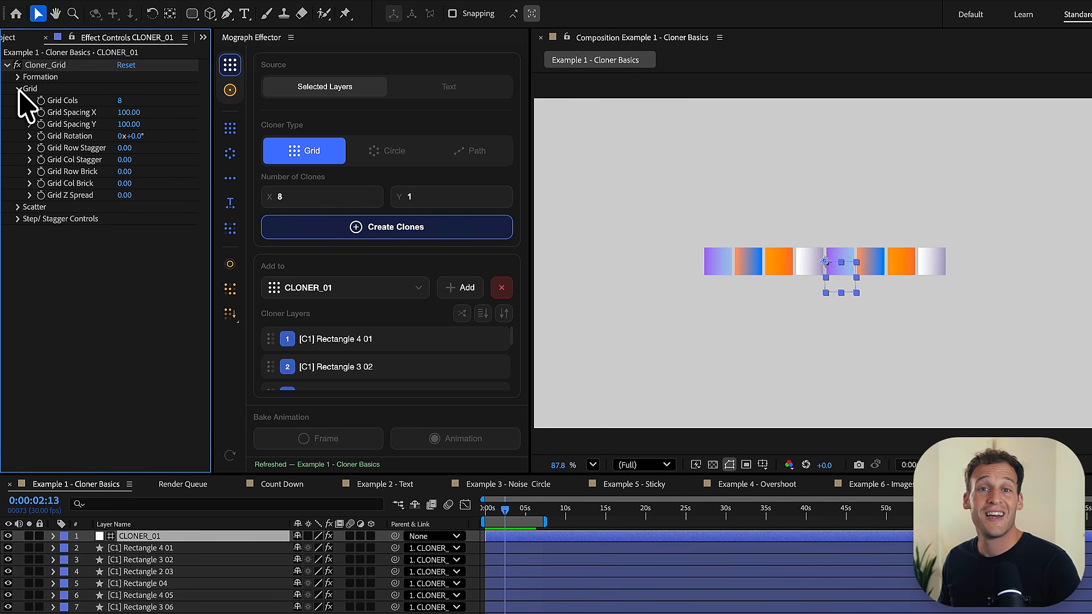
pyautogui.moveTo(128, 112)
pyautogui.mouseDown()
pyautogui.moveTo(138, 132)
pyautogui.moveTo(153, 132)
pyautogui.moveTo(143, 116)
pyautogui.mouseUp()
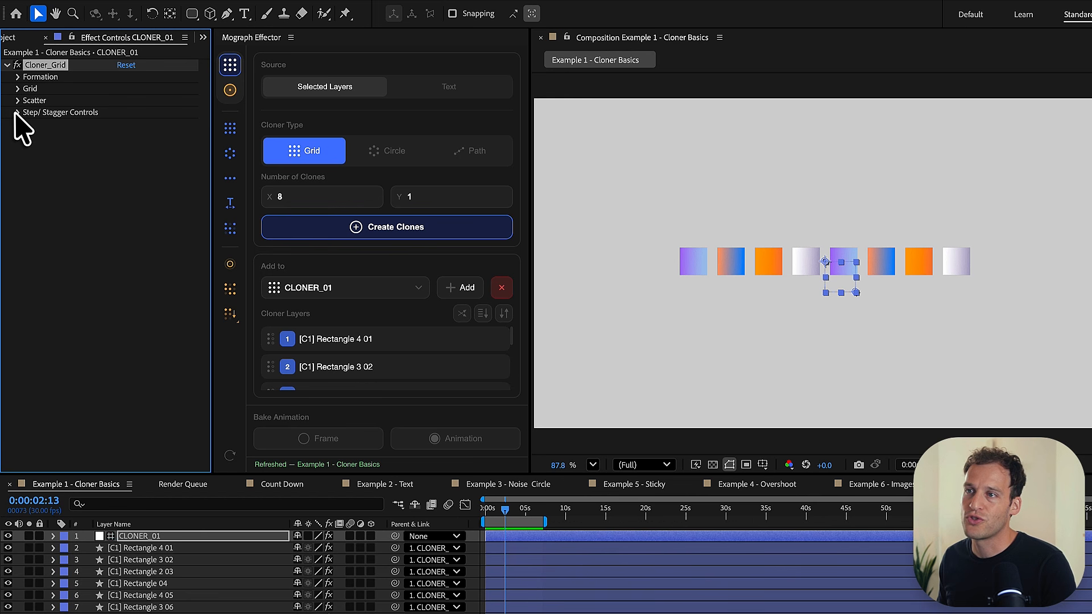
# - In the grid cloner's Step/Stagger Controls, set the Step - Position Pos XYZ to 0, 170, 0
pyautogui.click(16, 113)
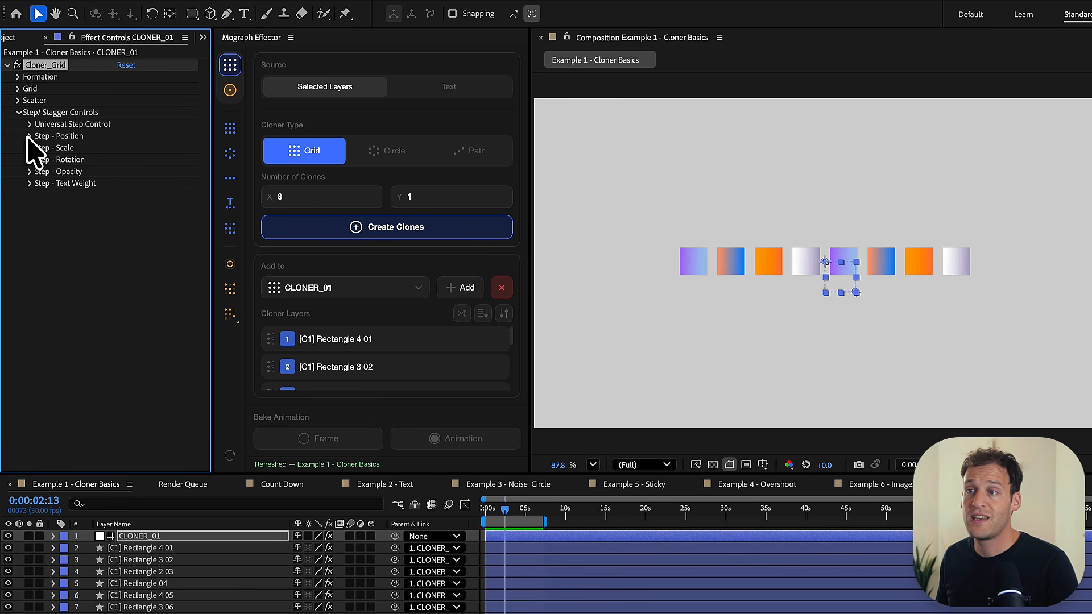
pyautogui.click(29, 136)
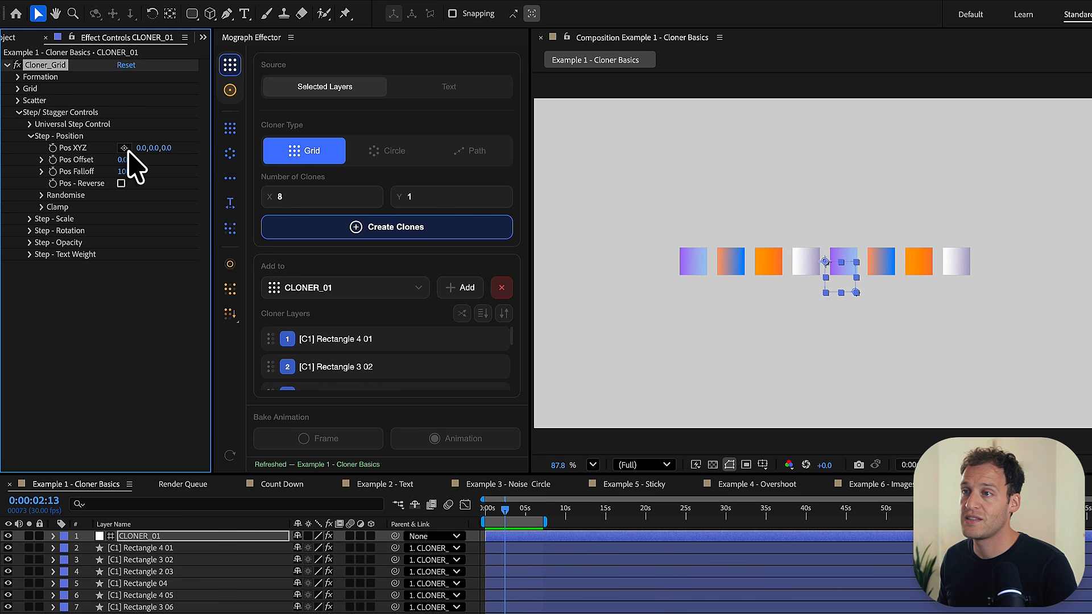
pyautogui.moveTo(127, 151); pyautogui.dragTo(145, 151)
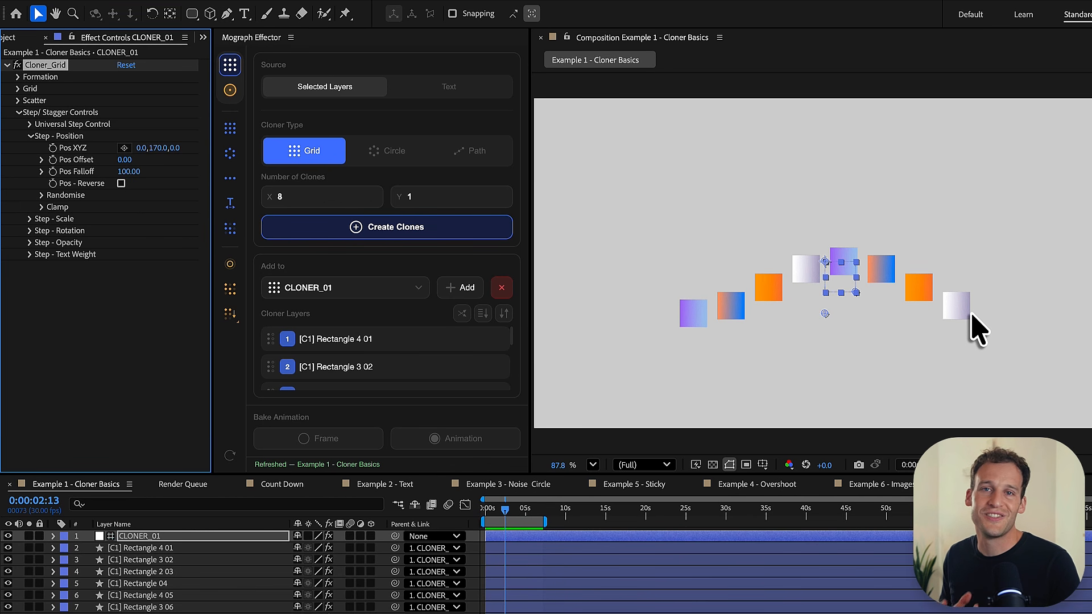
# - Set the Step - Scale value Scale XY to 100, 316 and collapse that group
pyautogui.click(29, 219)
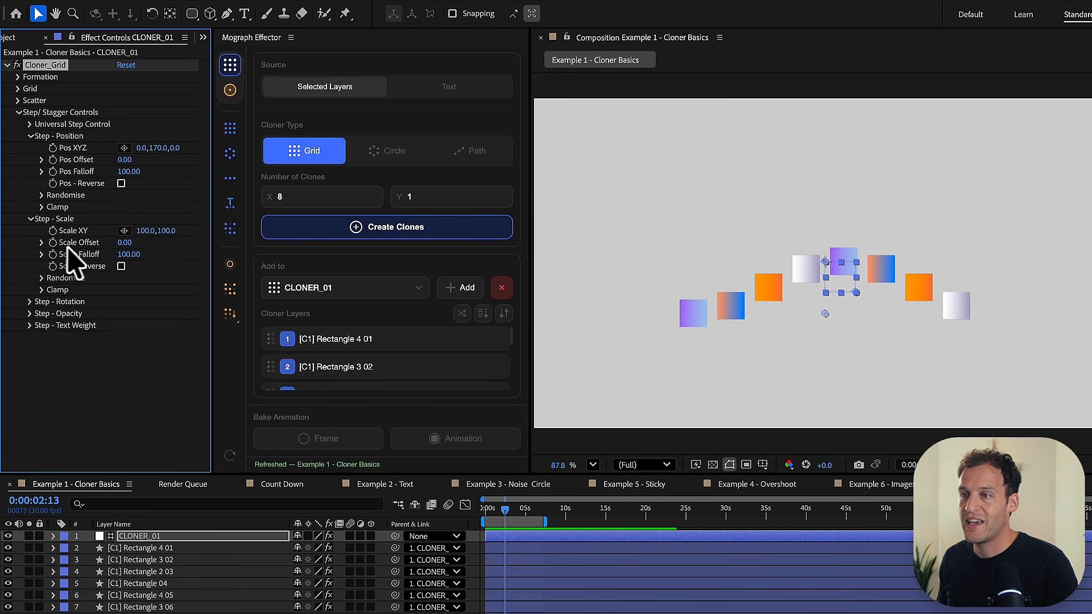
pyautogui.moveTo(165, 231); pyautogui.dragTo(343, 226)
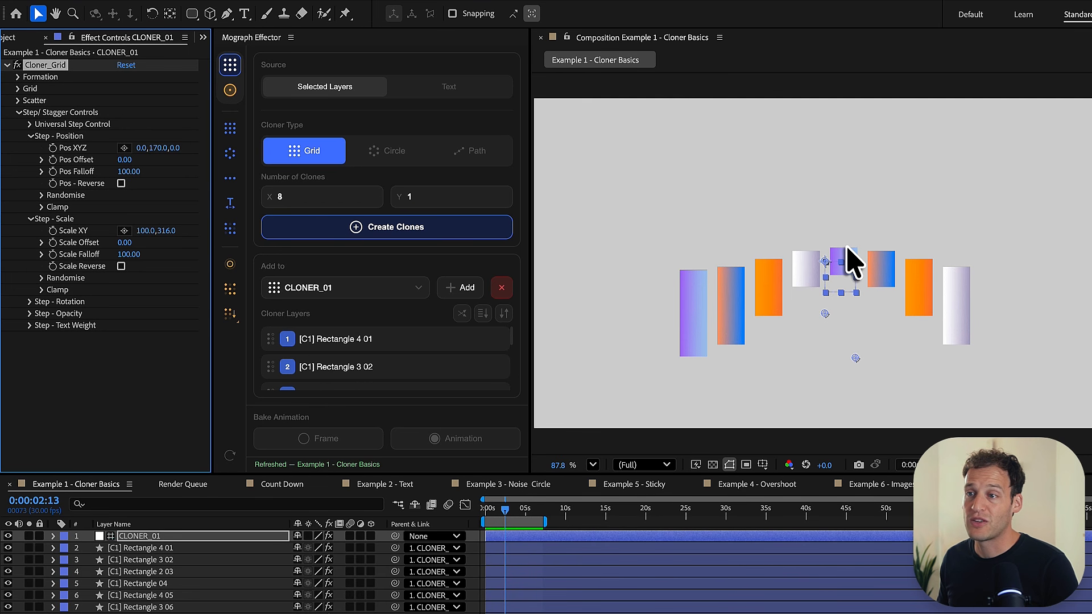
pyautogui.click(31, 219)
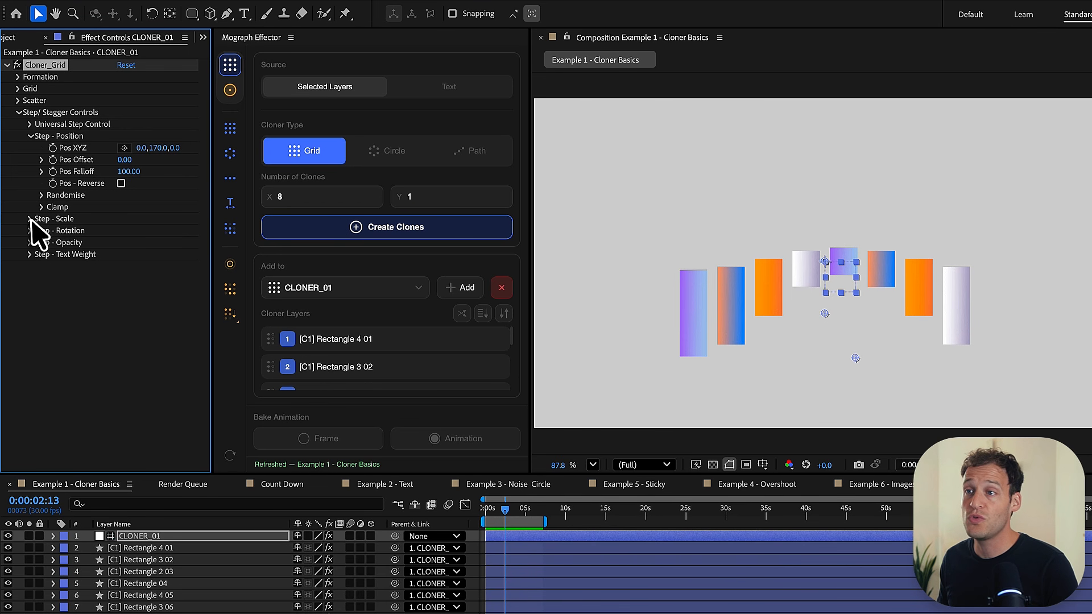
# - Try the Universal Offset in the Universal Step Control group at values from 11 up to 140, and return it to 0
pyautogui.click(31, 136)
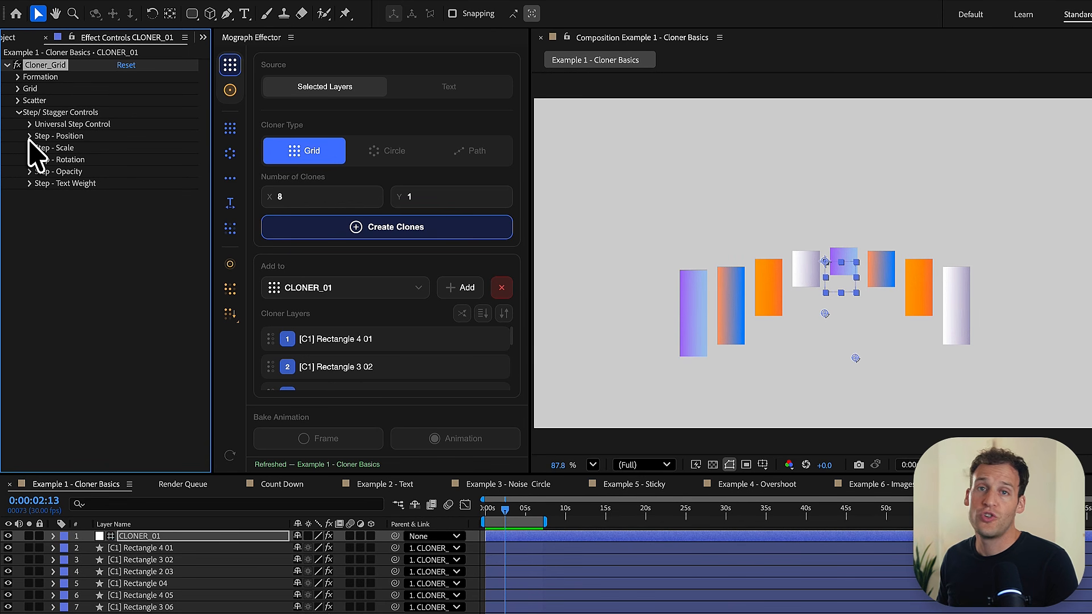
pyautogui.click(30, 126)
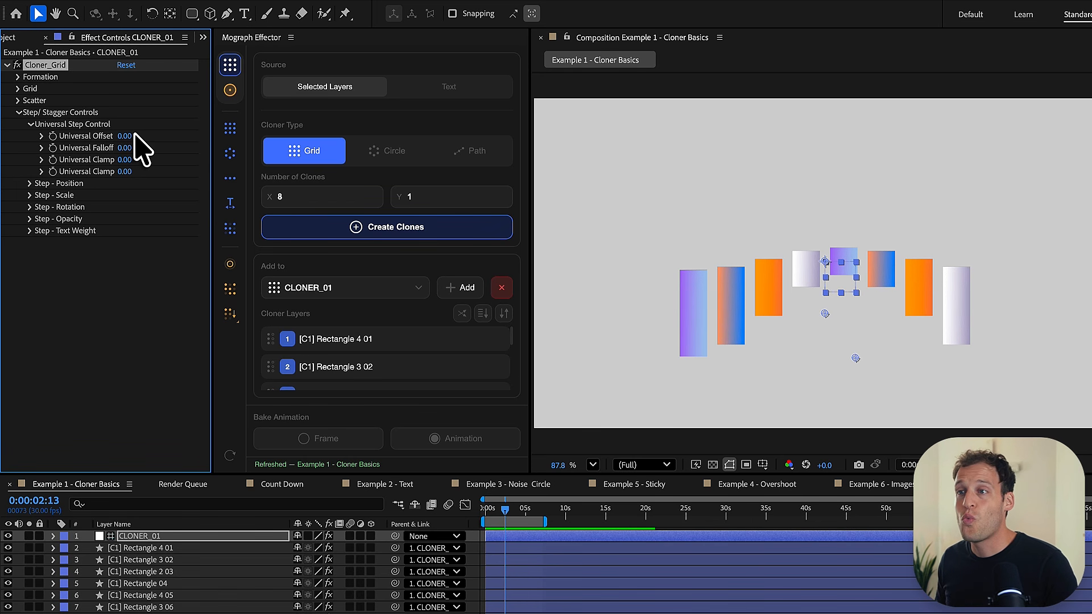
pyautogui.click(124, 136)
pyautogui.write('11')
pyautogui.press('Return')
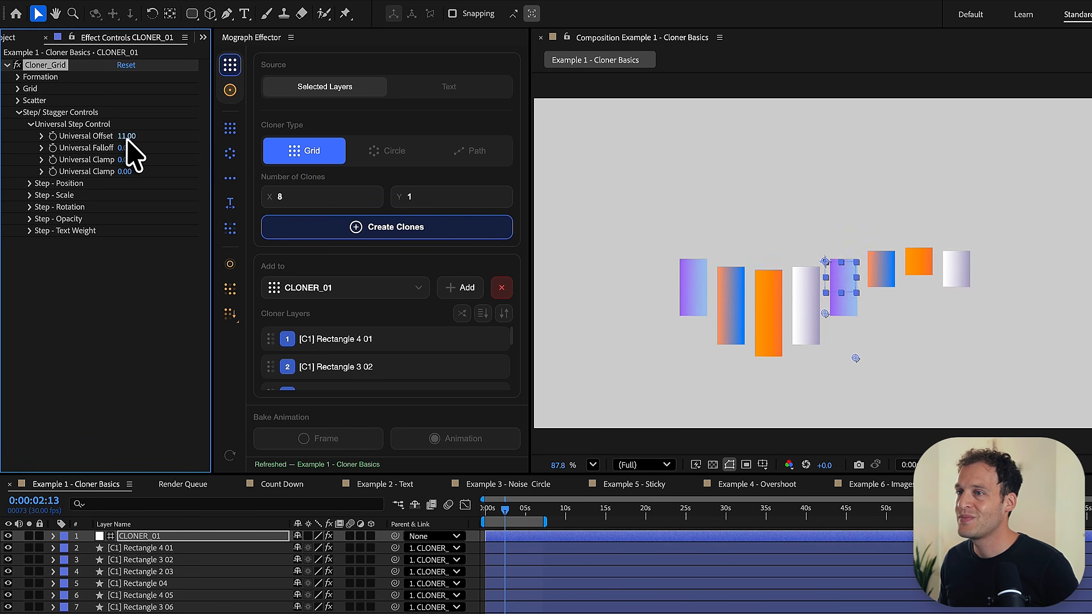
pyautogui.moveTo(127, 138); pyautogui.dragTo(163, 139)
pyautogui.moveTo(166, 140); pyautogui.dragTo(167, 139)
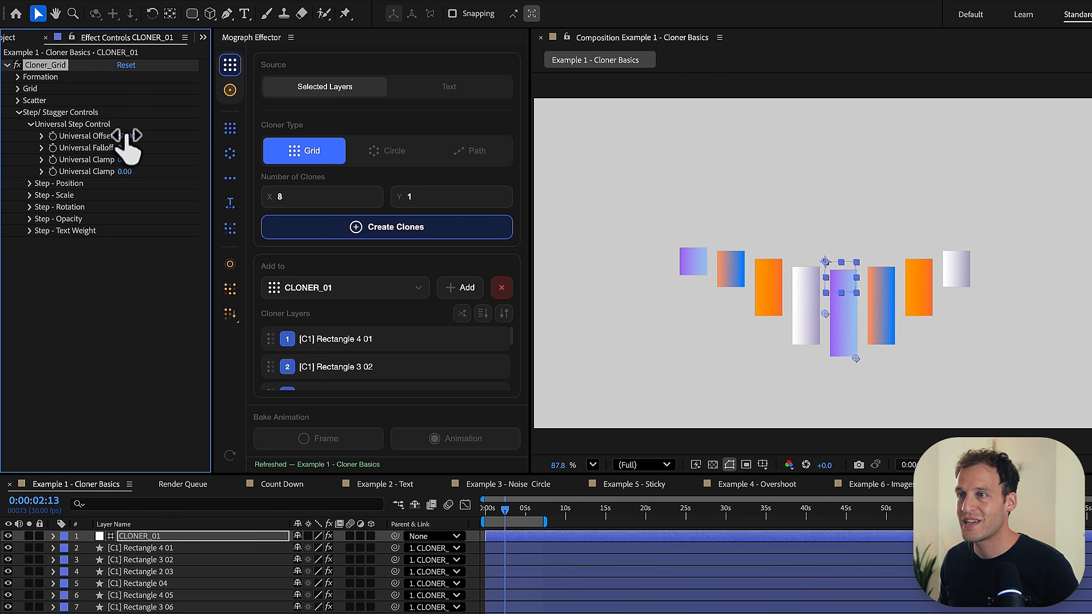
pyautogui.moveTo(126, 137)
pyautogui.mouseDown()
pyautogui.moveTo(151, 151)
pyautogui.moveTo(174, 136)
pyautogui.mouseUp()
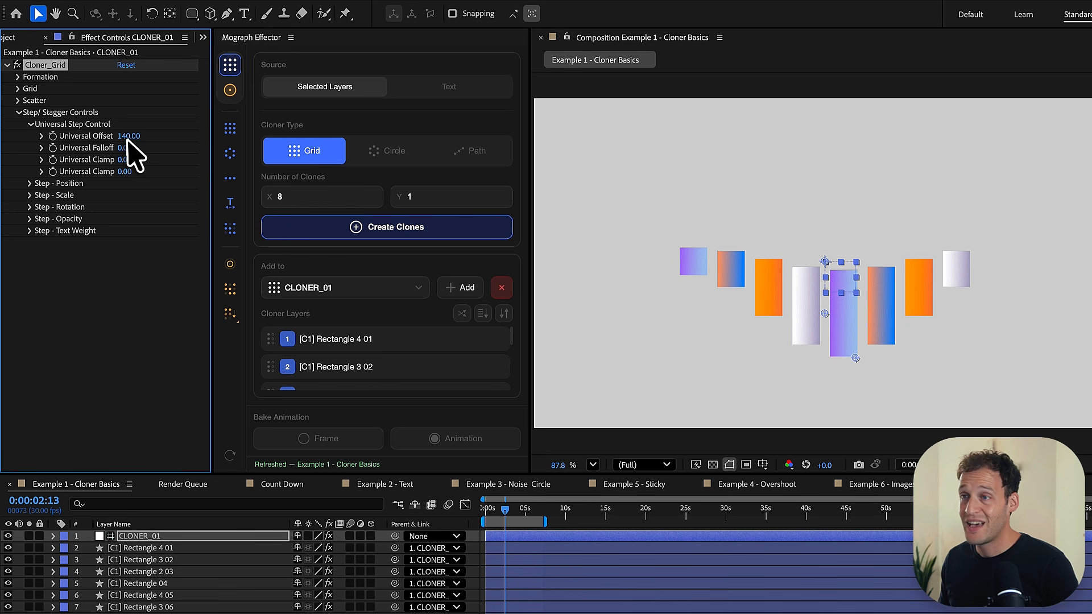
pyautogui.press('Return')
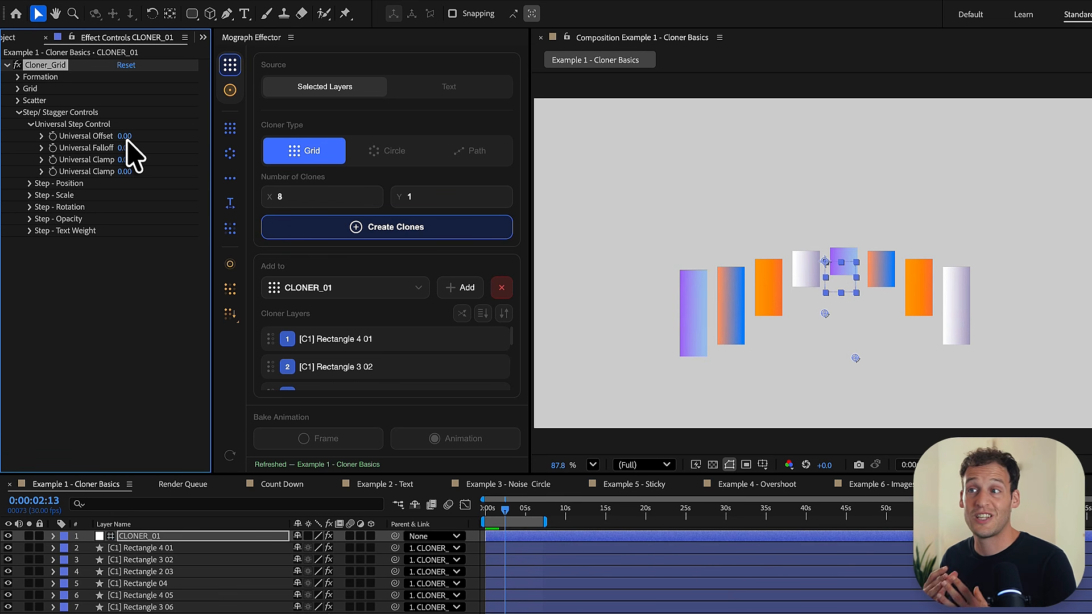
# - Try a Clone Index Offset of 56 in the cloner's Formation group, with the Step/Stagger Controls collapsed
pyautogui.click(19, 112)
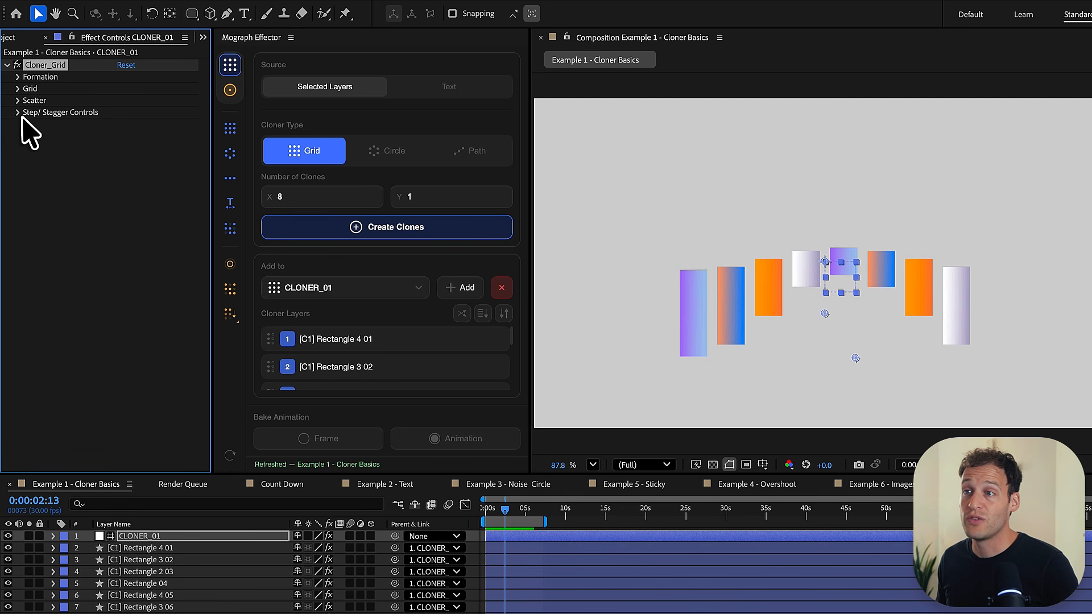
pyautogui.click(18, 77)
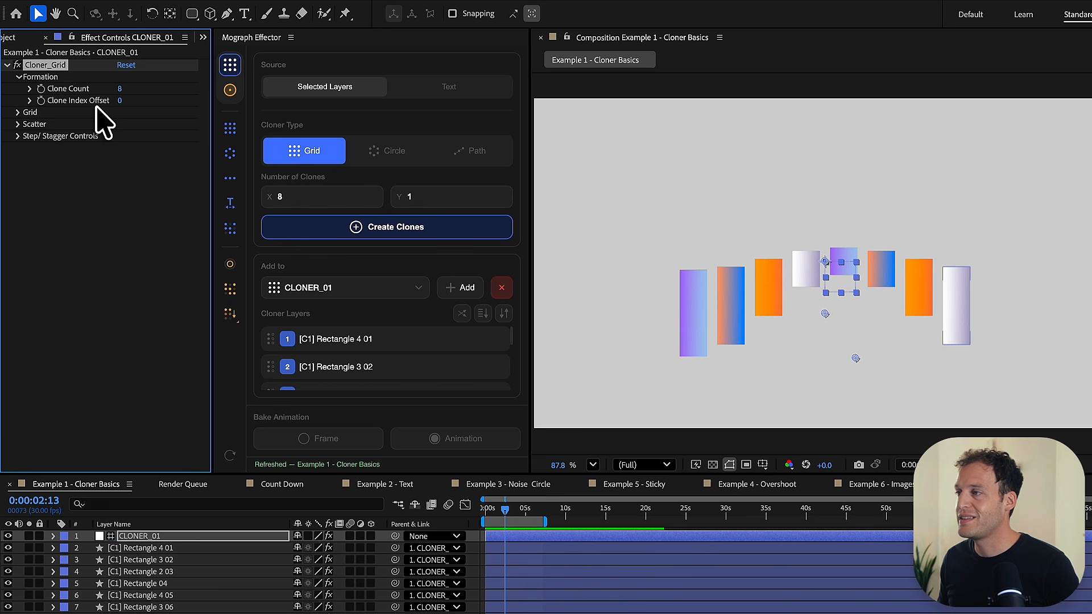
pyautogui.moveTo(121, 101)
pyautogui.mouseDown()
pyautogui.moveTo(136, 117)
pyautogui.moveTo(132, 100)
pyautogui.moveTo(153, 98)
pyautogui.moveTo(158, 111)
pyautogui.mouseUp()
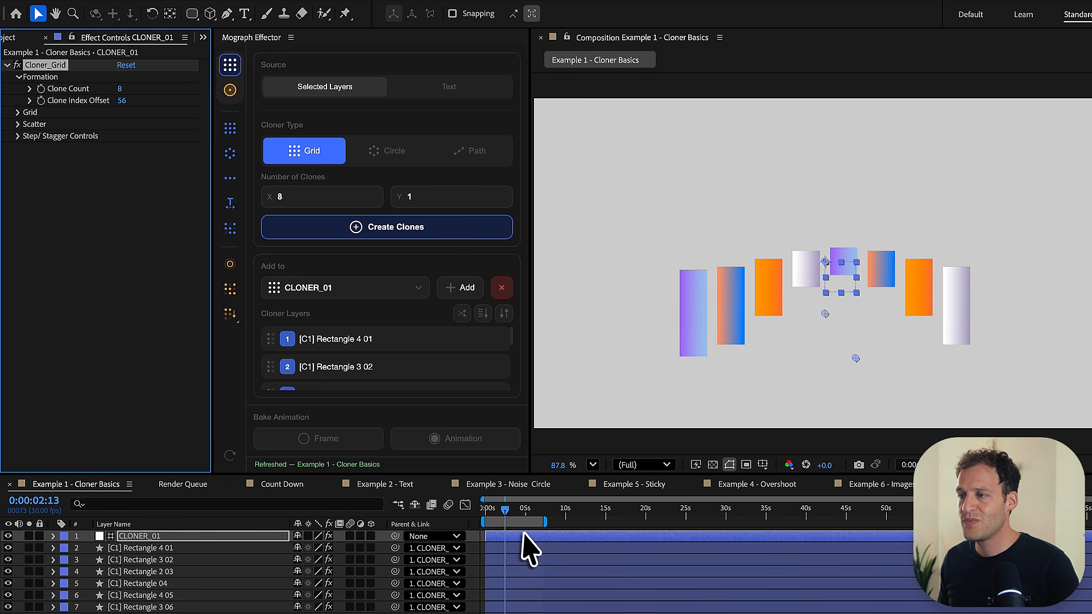
# - Keyframe the Clone Index Offset at 0 on the first frame and at 40 at 0:00:04:28, and preview the animation
pyautogui.click(478, 512)
pyautogui.click(122, 101)
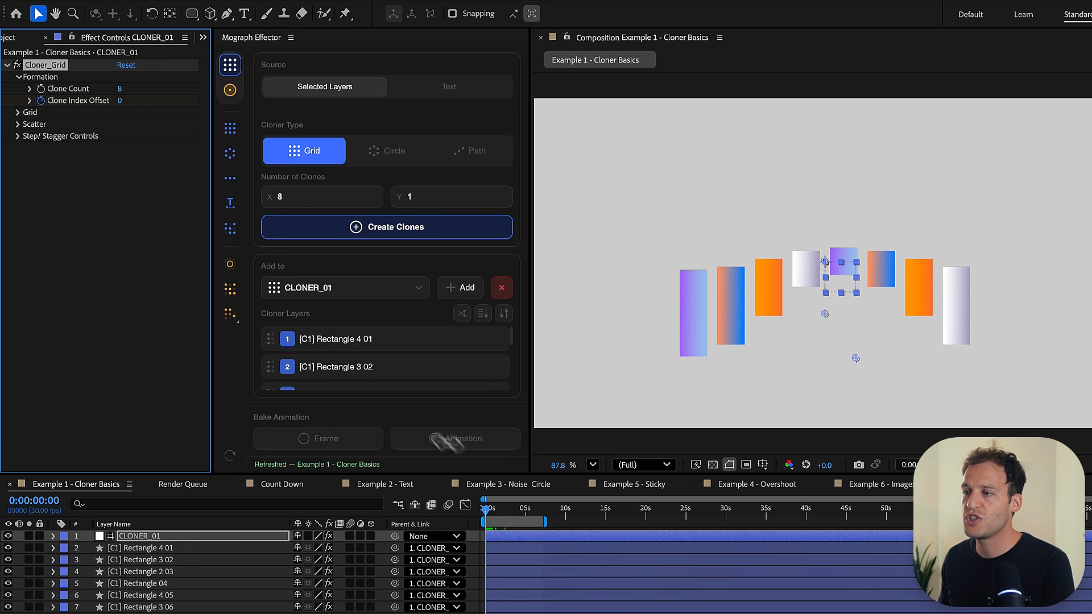
pyautogui.moveTo(511, 510); pyautogui.dragTo(524, 511)
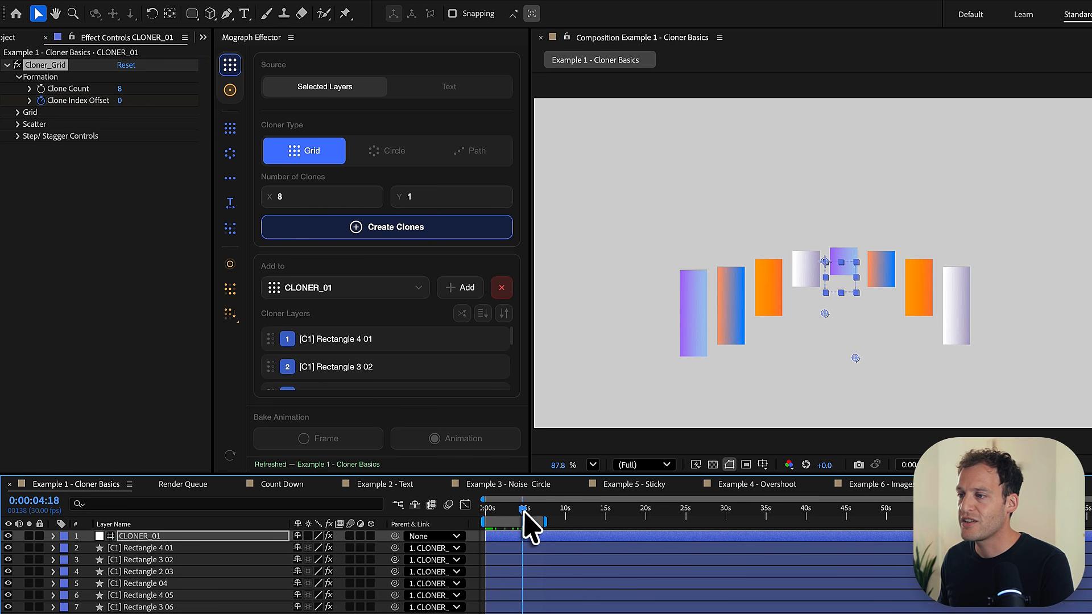
pyautogui.click(121, 102)
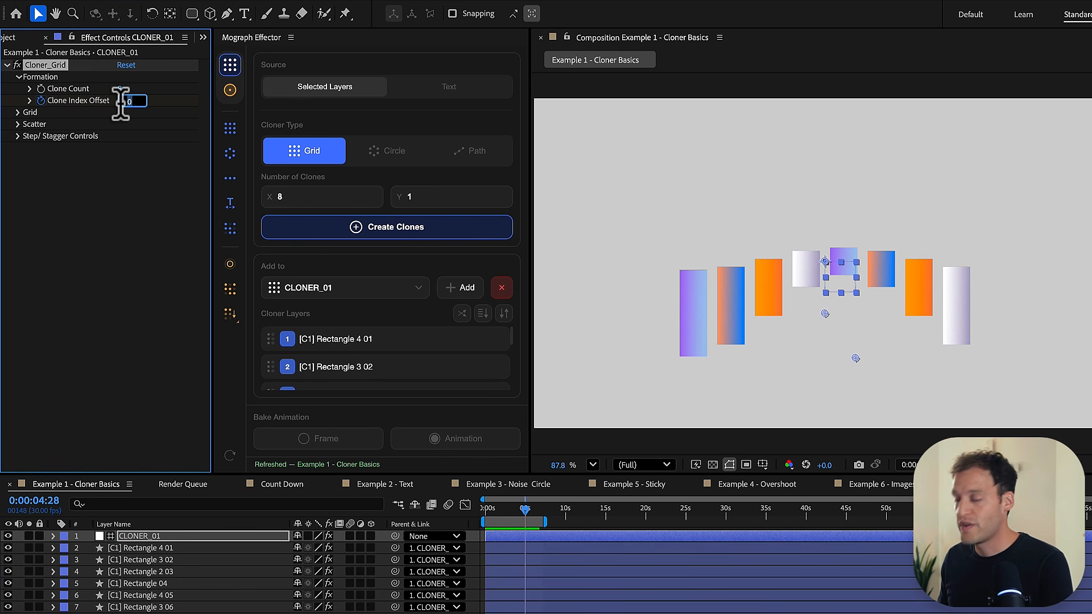
pyautogui.press('space')
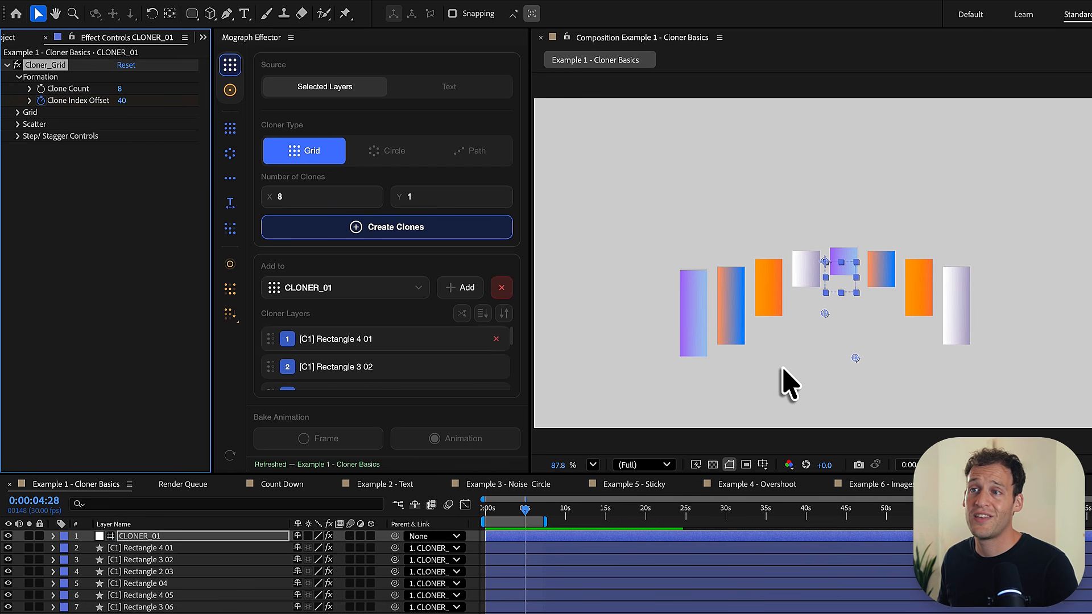
# - Set the cloner's Grid Spacing X to 49, animate it with three keyframes over the first five seconds, and preview with the keyframed properties revealed
pyautogui.click(18, 112)
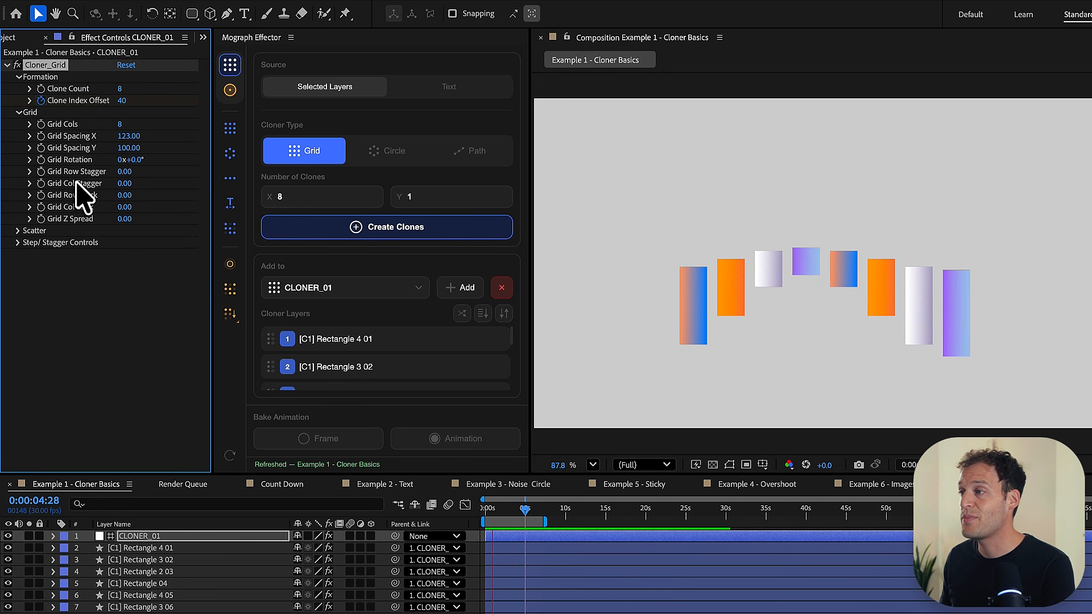
pyautogui.press('space')
pyautogui.moveTo(127, 138); pyautogui.dragTo(90, 149)
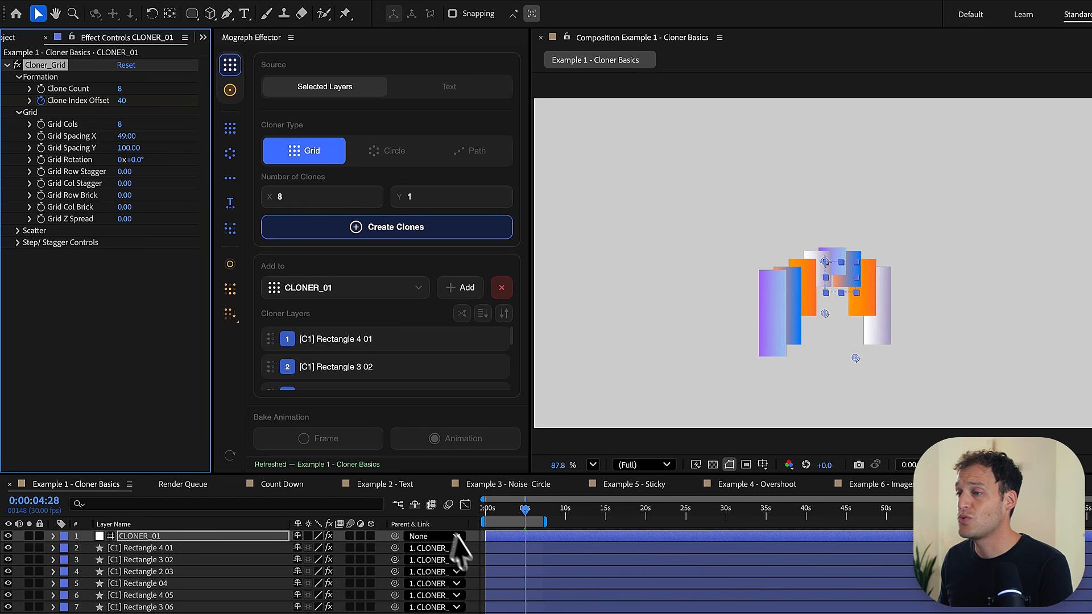
pyautogui.press('u')
pyautogui.press('space')
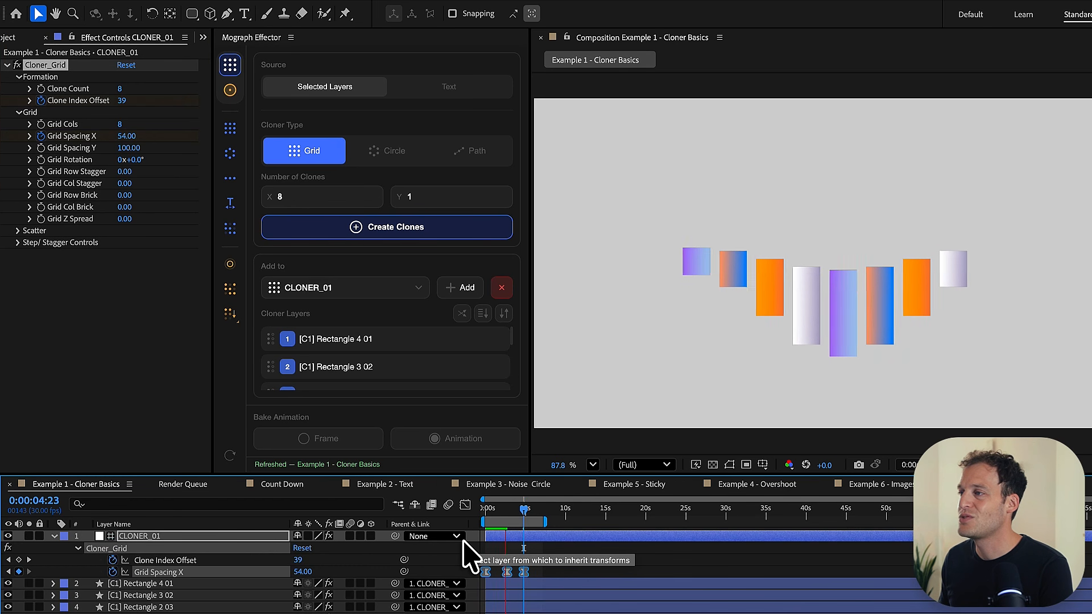
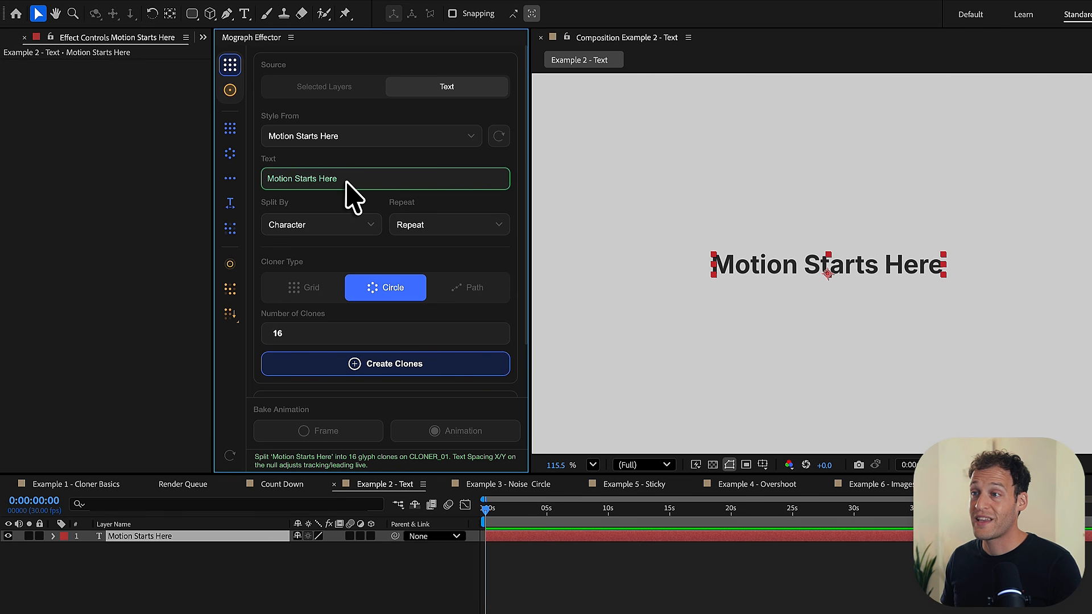
# - Extend the text to clone to "Motion Starts Here New Text" and keep it split by character
pyautogui.press('Return')
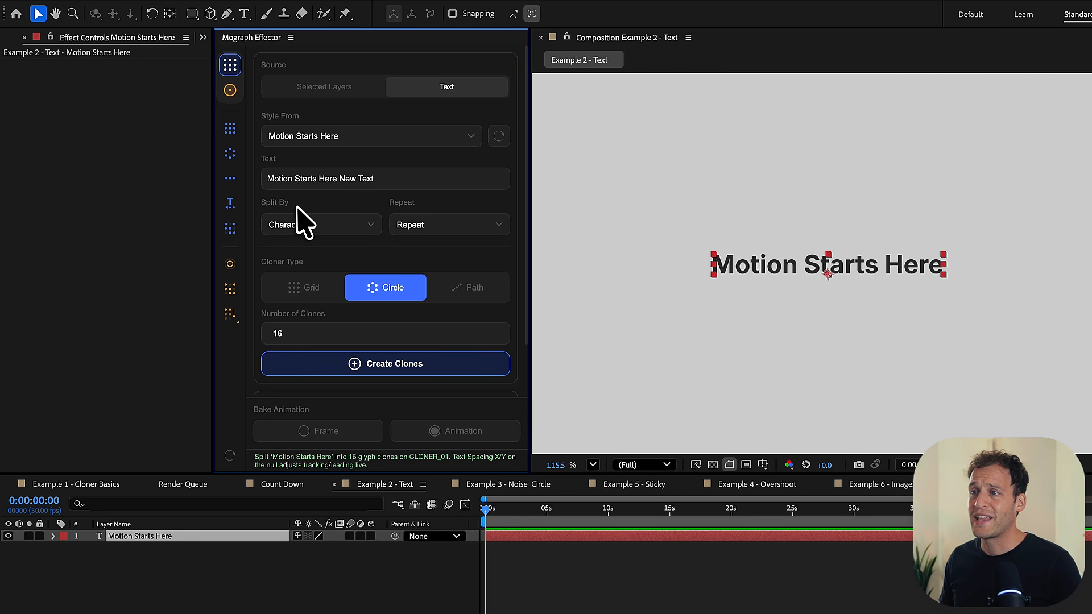
pyautogui.click(358, 227)
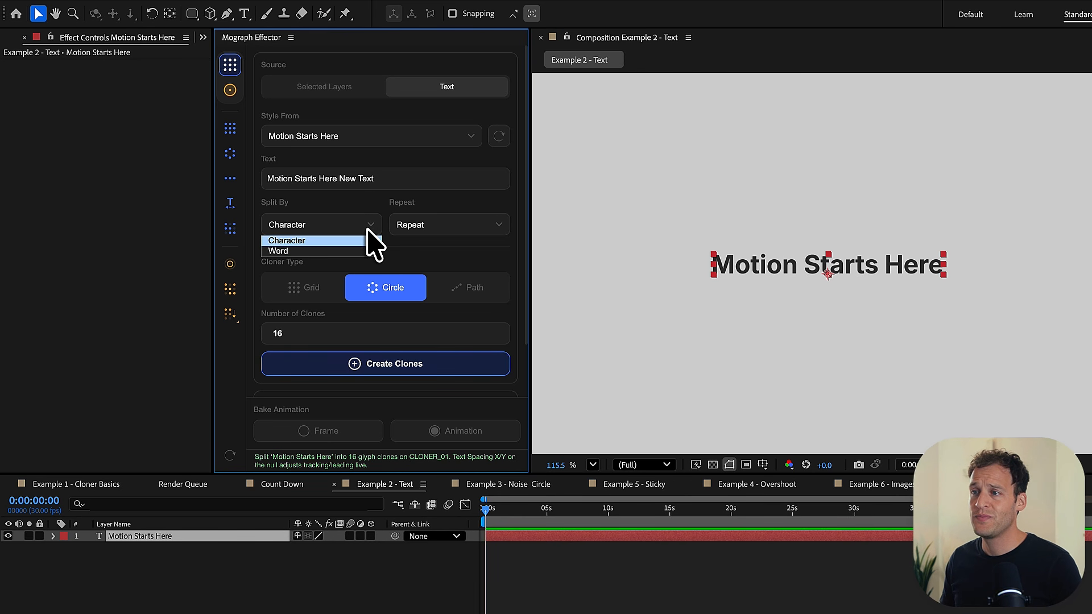
pyautogui.click(366, 229)
pyautogui.click(366, 230)
pyautogui.click(354, 241)
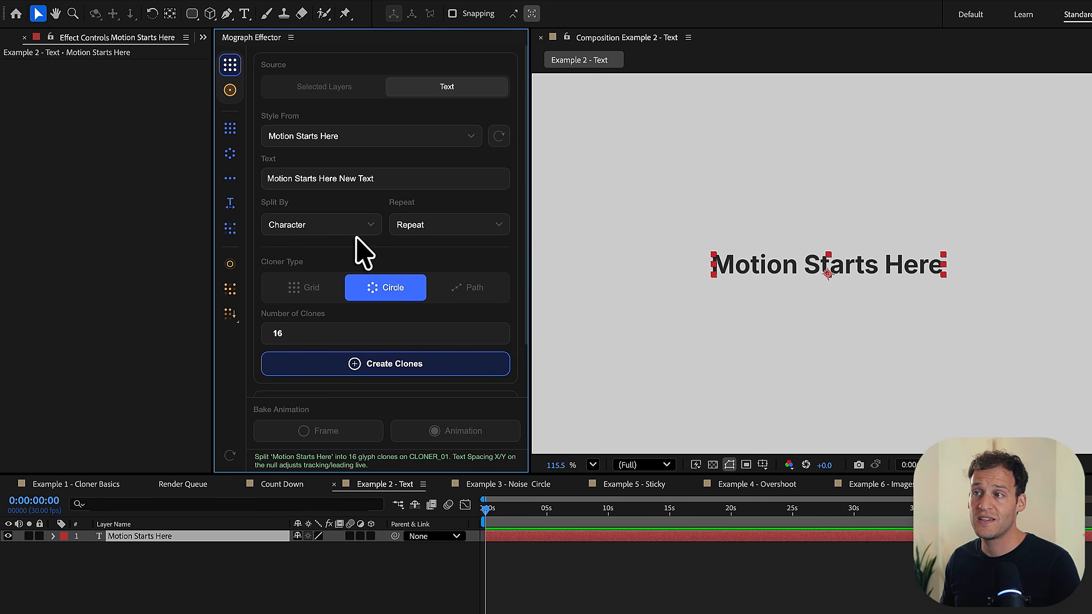
# - Set the text's Repeat option to Once and create a circle cloner from it
pyautogui.click(409, 226)
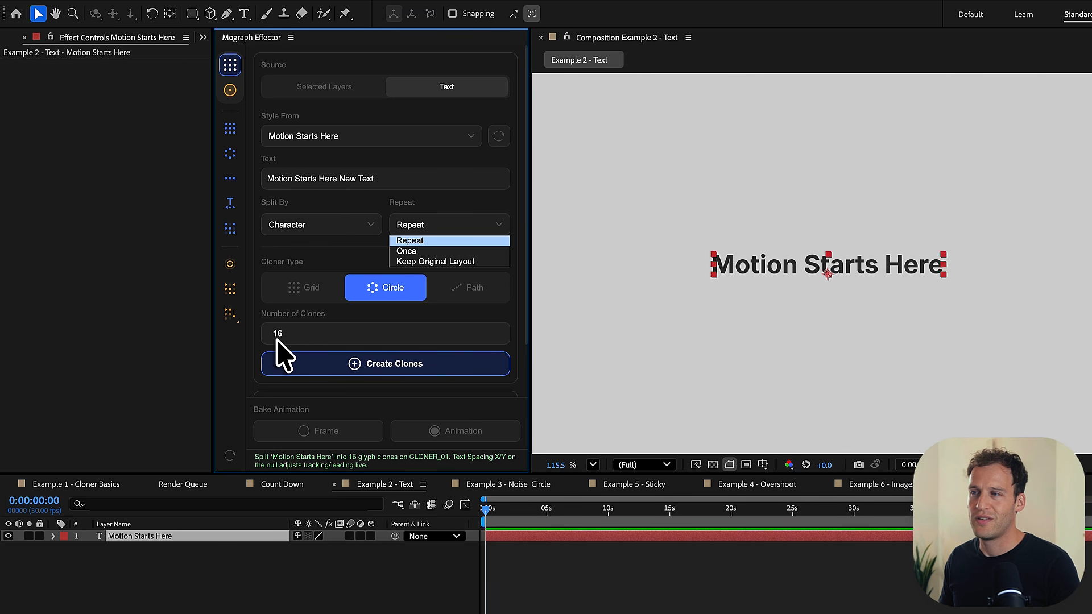
pyautogui.press('Down')
pyautogui.press('Down')
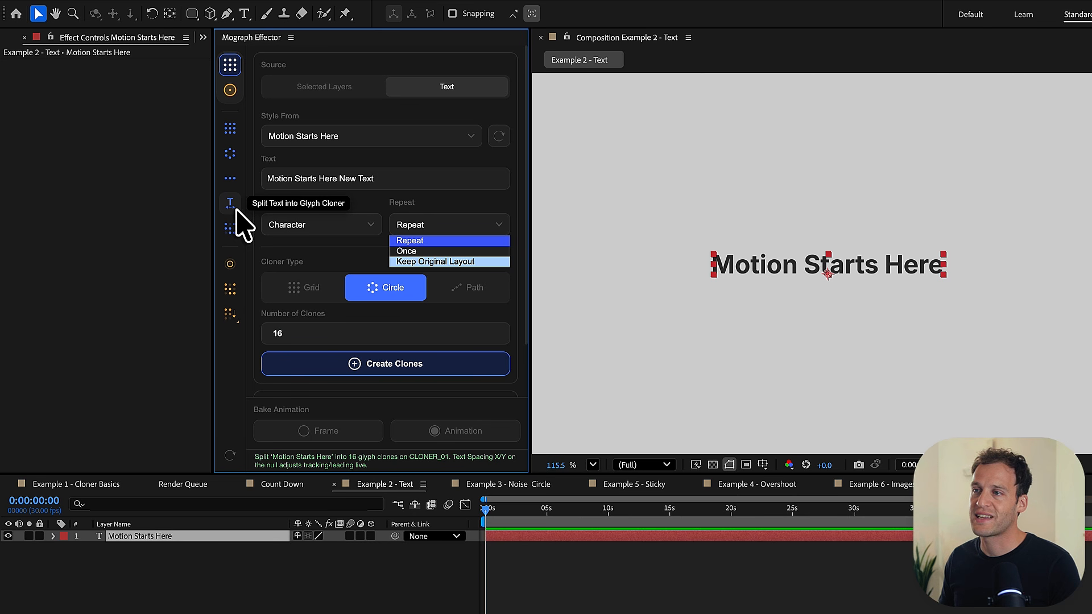
pyautogui.click(404, 253)
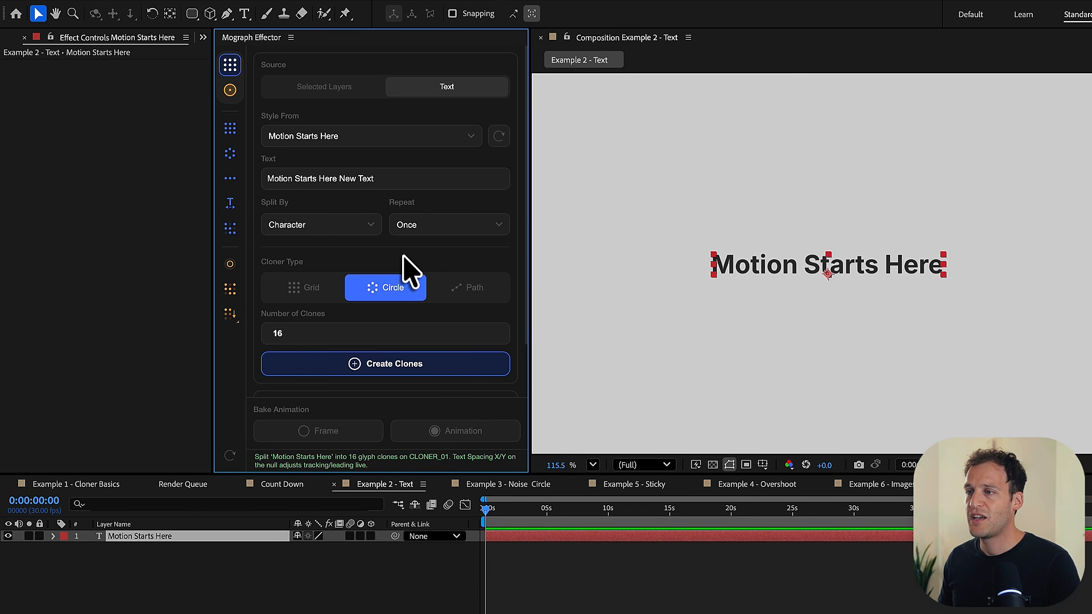
pyautogui.click(369, 363)
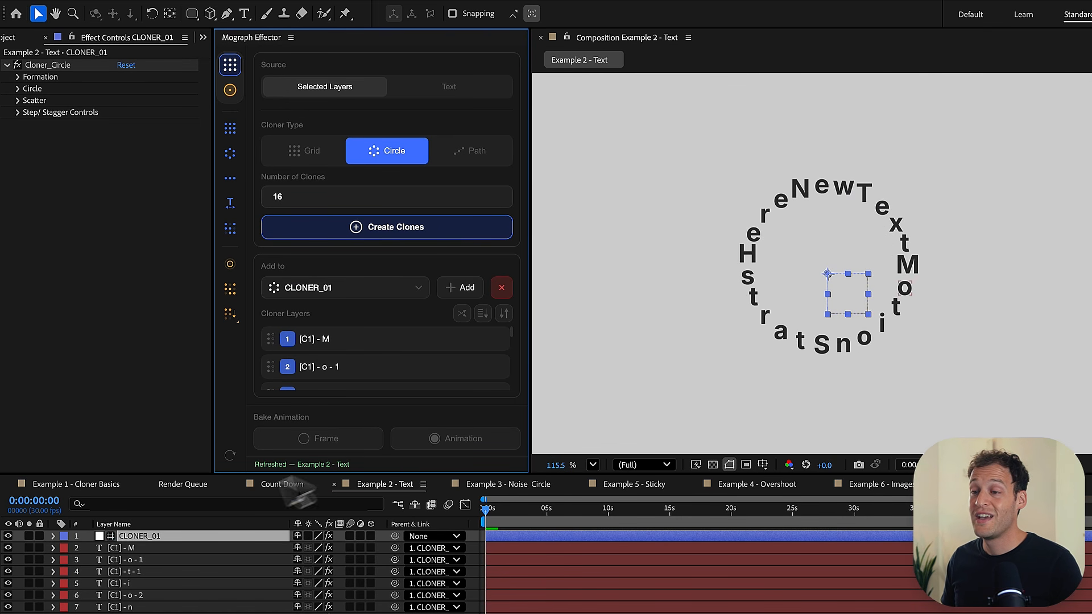
# - Set the text circle's radius to 254, vertical size to 92%, start to -26° and spread to 309°, and enable Orient to Centre
pyautogui.click(18, 89)
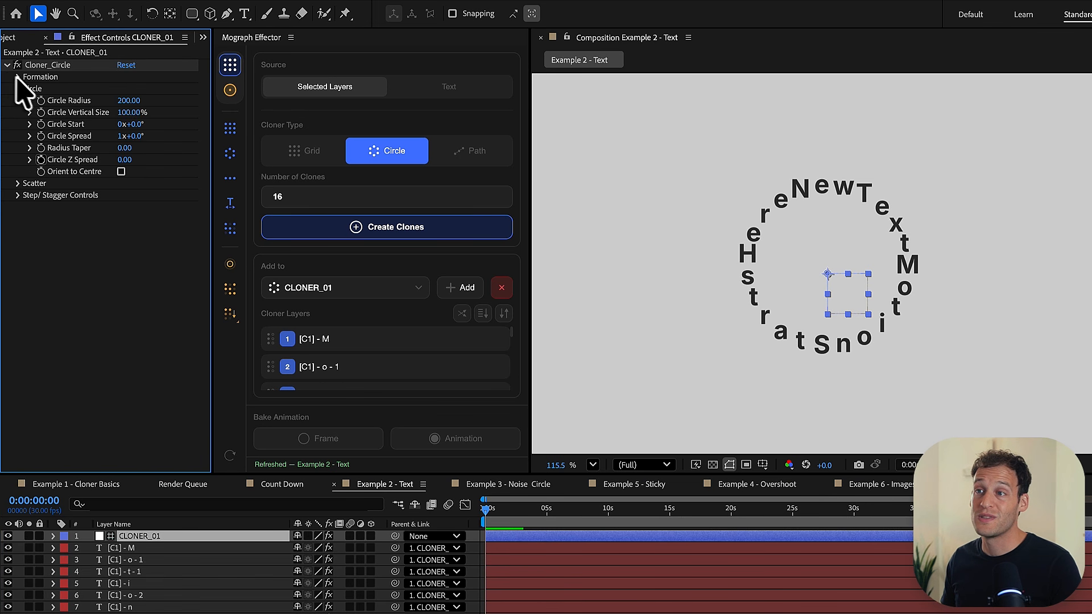
pyautogui.moveTo(128, 101)
pyautogui.mouseDown()
pyautogui.moveTo(186, 110)
pyautogui.moveTo(93, 122)
pyautogui.moveTo(135, 116)
pyautogui.mouseUp()
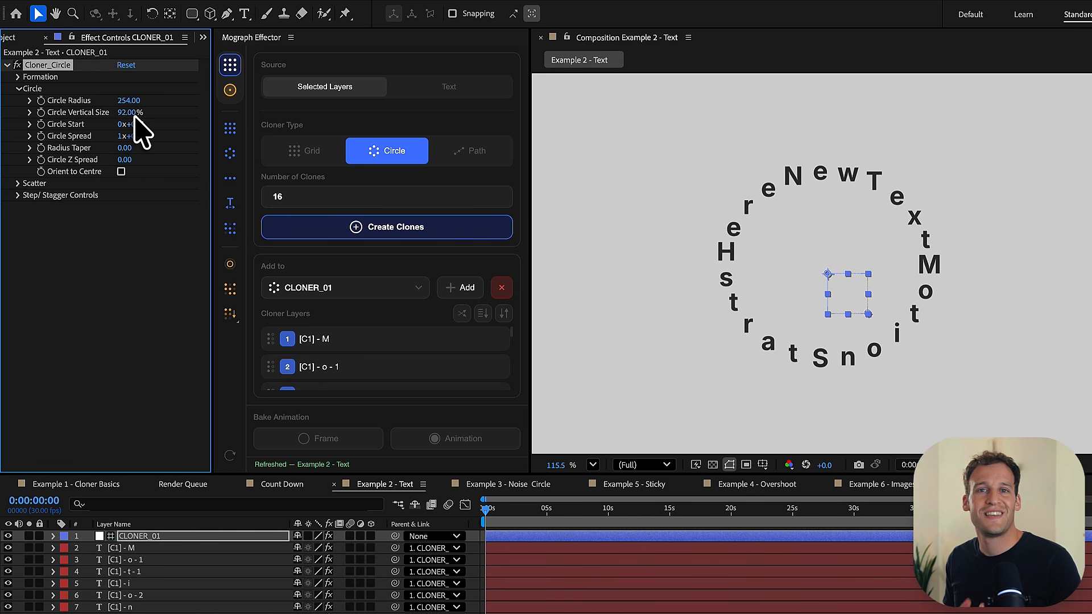
pyautogui.moveTo(130, 124); pyautogui.dragTo(116, 153)
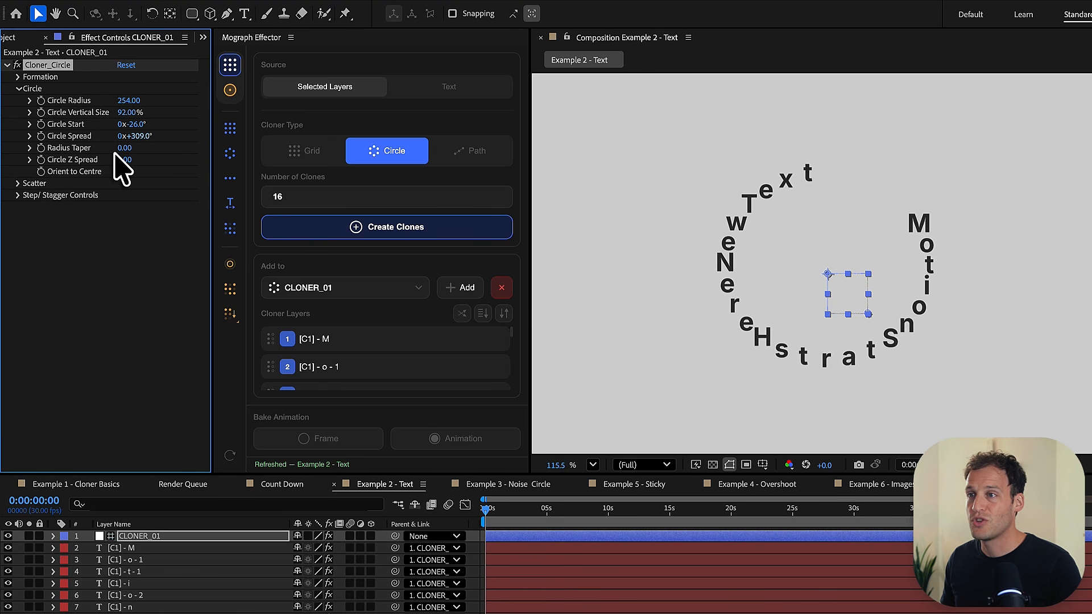
pyautogui.click(120, 172)
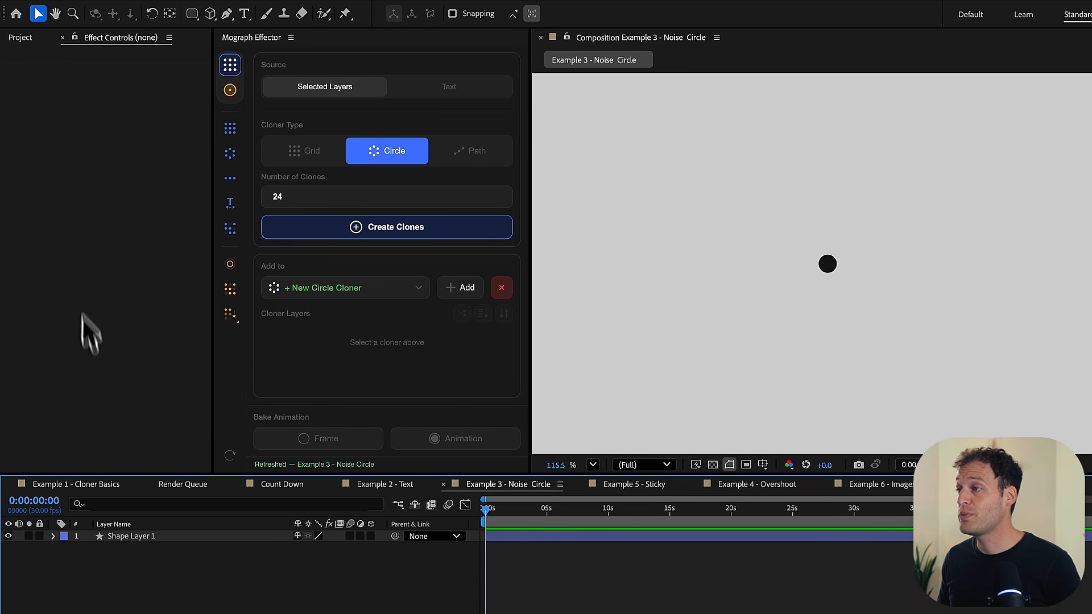
# - Clone Shape Layer 1 in the Example 3 - Noise Circle composition into a circle of 24 clones
pyautogui.click(118, 525)
pyautogui.click(120, 536)
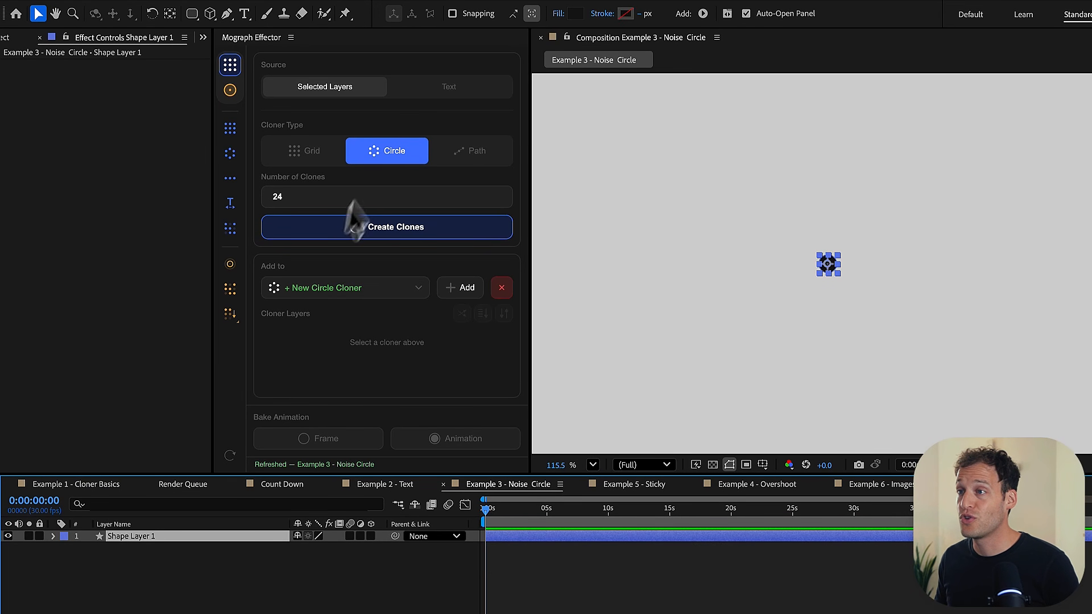
pyautogui.click(391, 162)
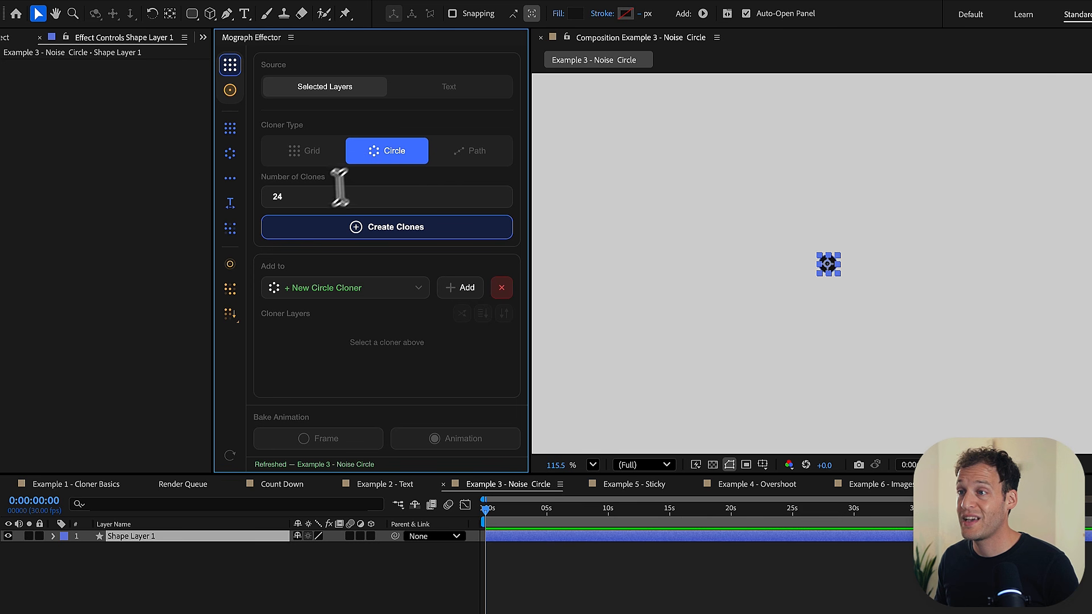
pyautogui.click(373, 230)
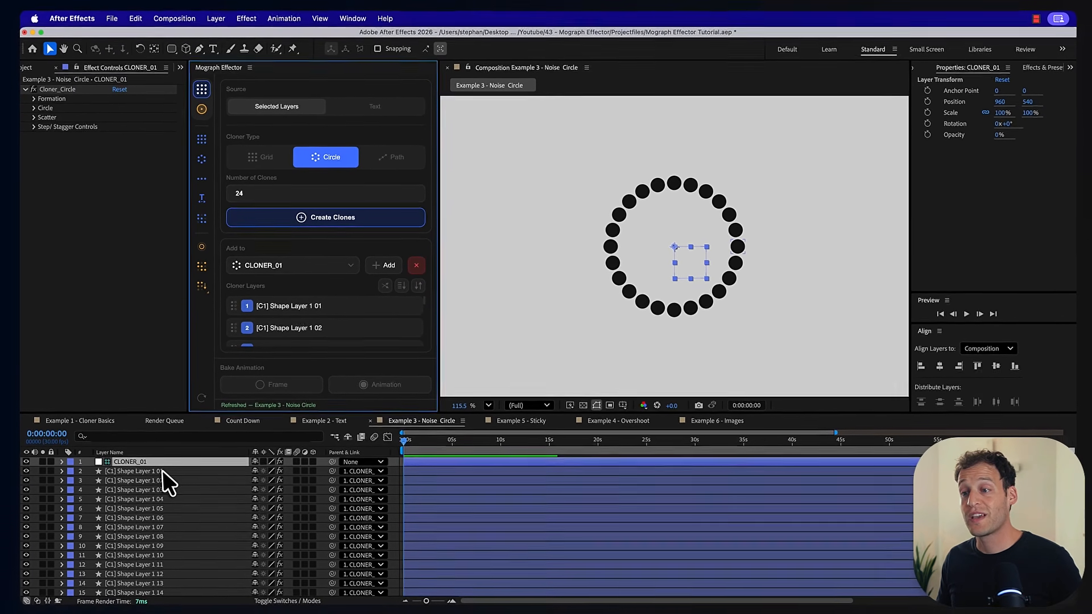
# - Select all 24 circle clones and link all their transforms to a new effector
pyautogui.click(162, 470)
pyautogui.scroll(-4, 154, 541)
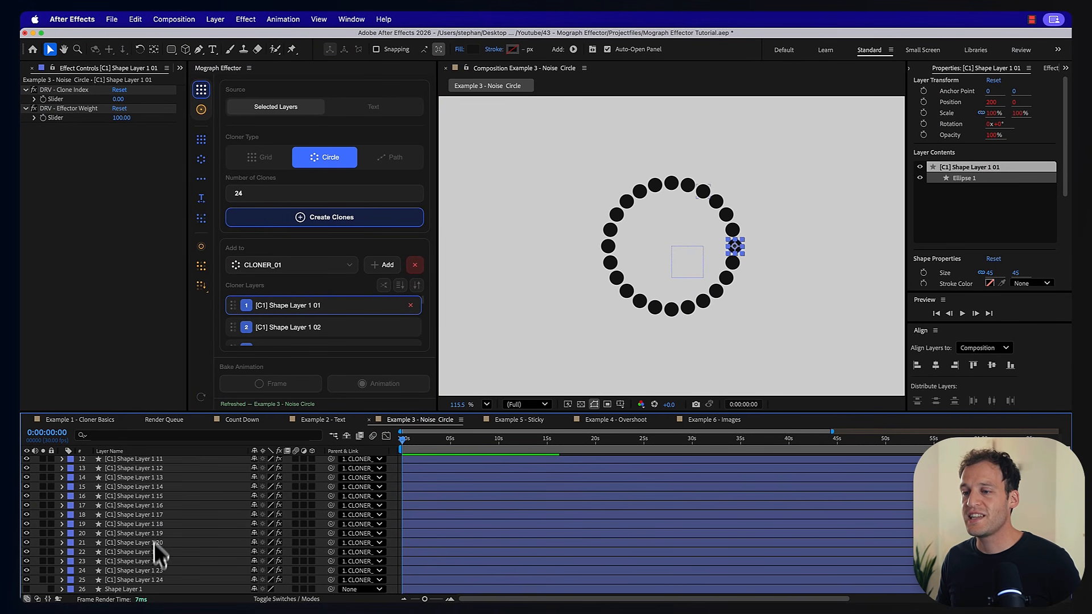
pyautogui.keyDown('shift'); pyautogui.click(150, 579); pyautogui.keyUp('shift')
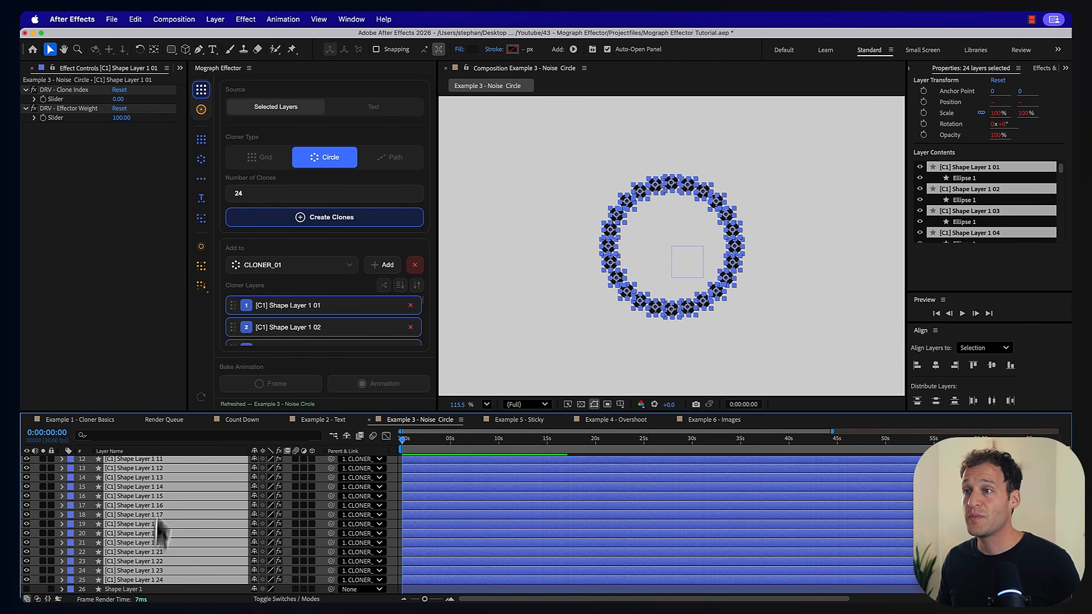
pyautogui.click(201, 109)
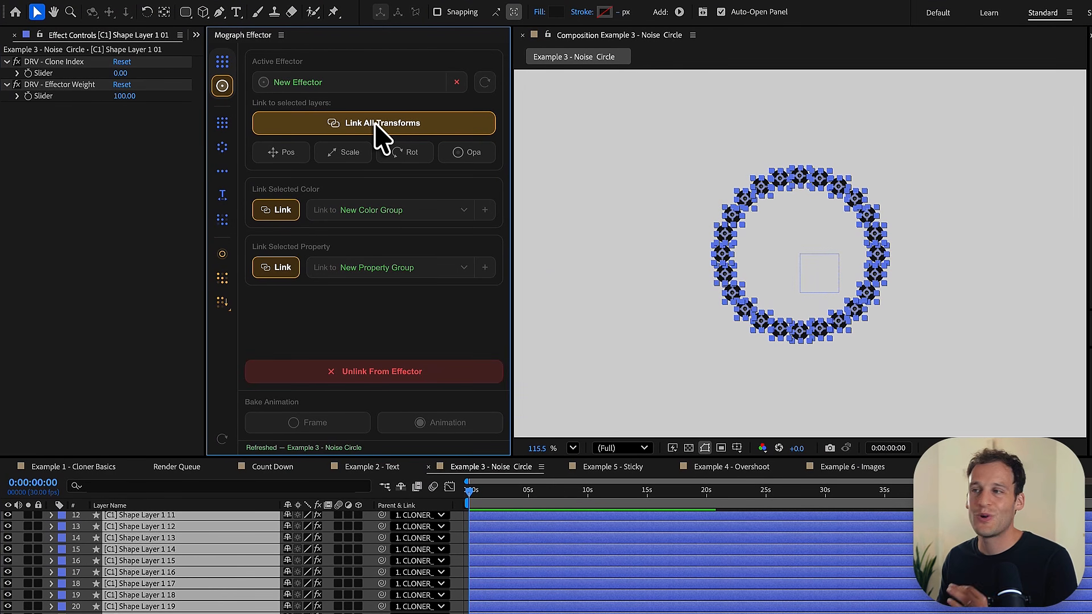
pyautogui.click(380, 128)
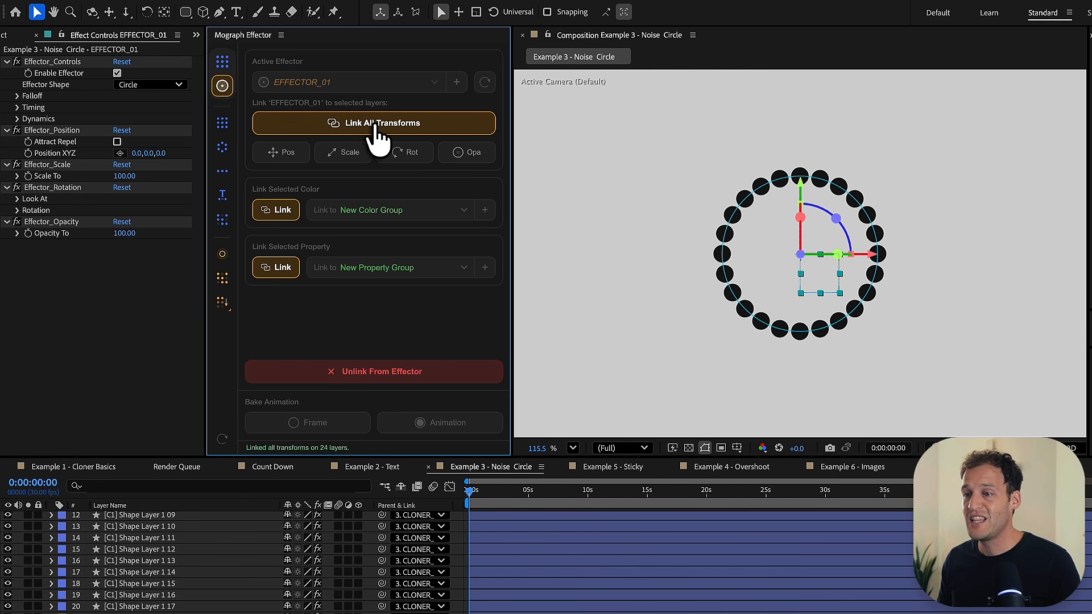
# - Move the effector over the circle's right edge, try a Position XYZ of 66, 0, 0, and shift the effector around to test it
pyautogui.moveTo(815, 287); pyautogui.dragTo(894, 291)
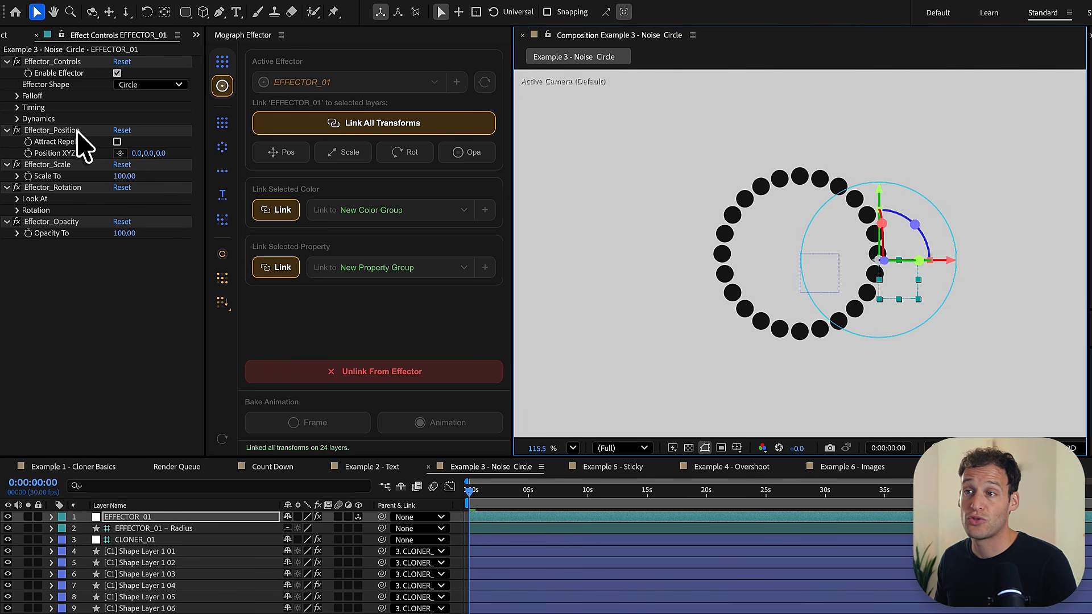
pyautogui.moveTo(135, 154); pyautogui.dragTo(188, 171)
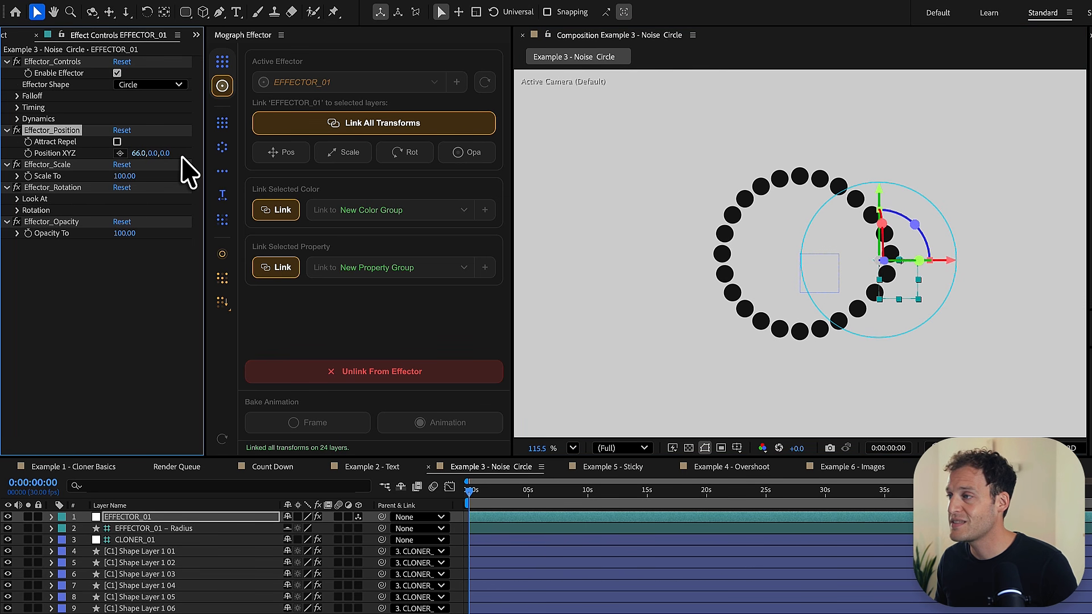
pyautogui.click(888, 324)
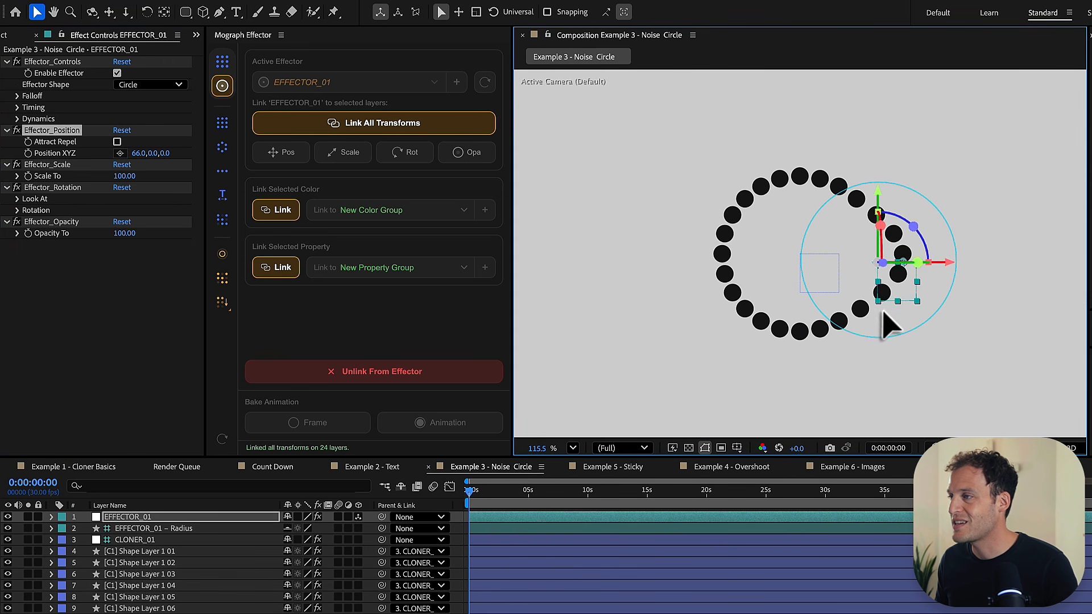
pyautogui.moveTo(882, 313); pyautogui.dragTo(889, 266)
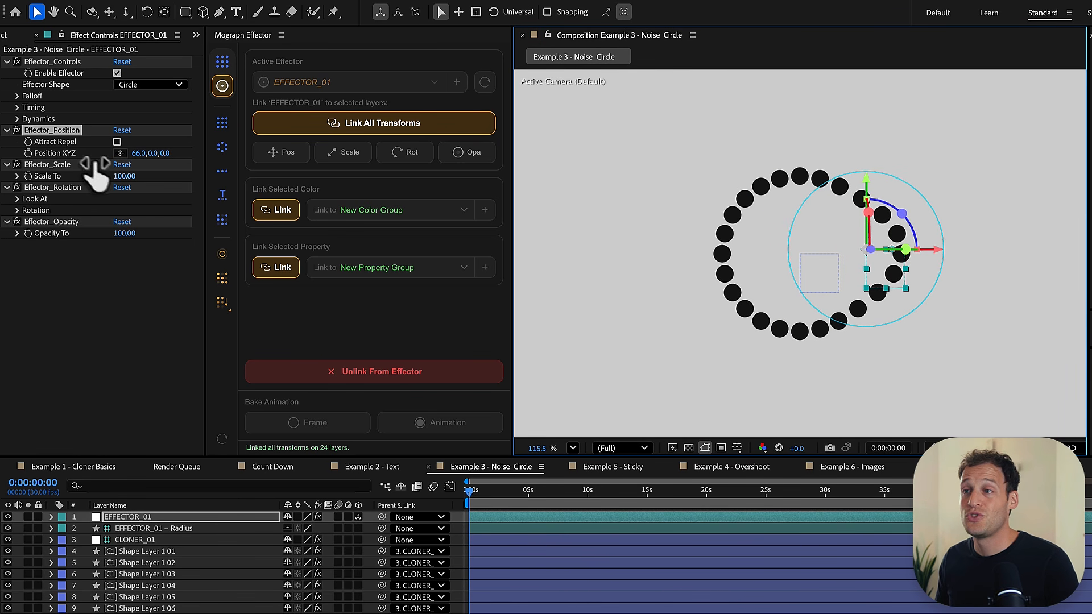
# - Try a Scale To of 50 on the effector and move it along the circle's right edge
pyautogui.click(124, 176)
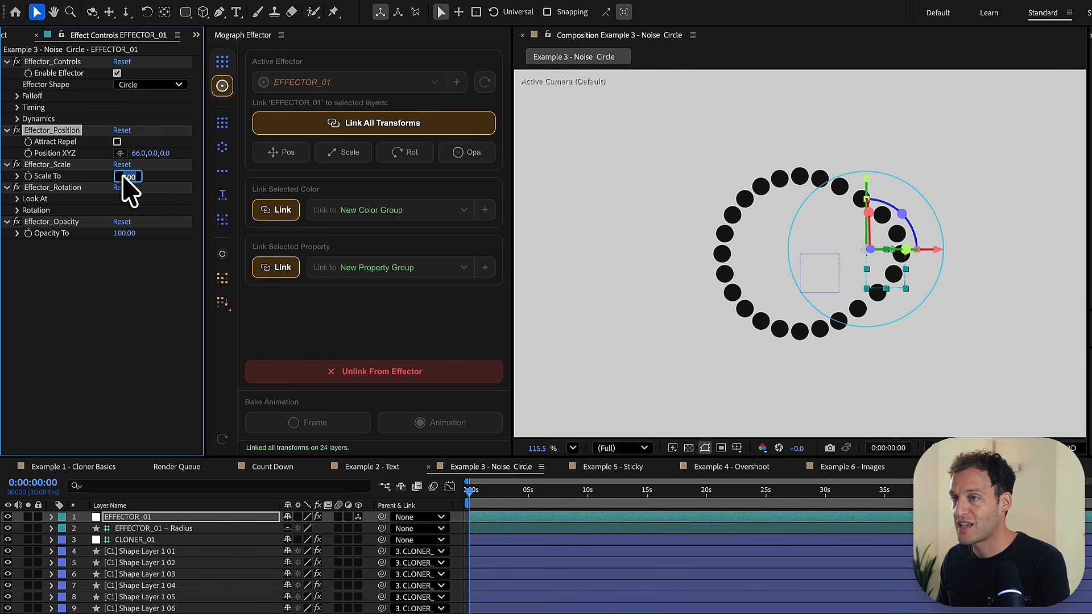
pyautogui.write('50')
pyautogui.press('Return')
pyautogui.moveTo(866, 291); pyautogui.dragTo(881, 272)
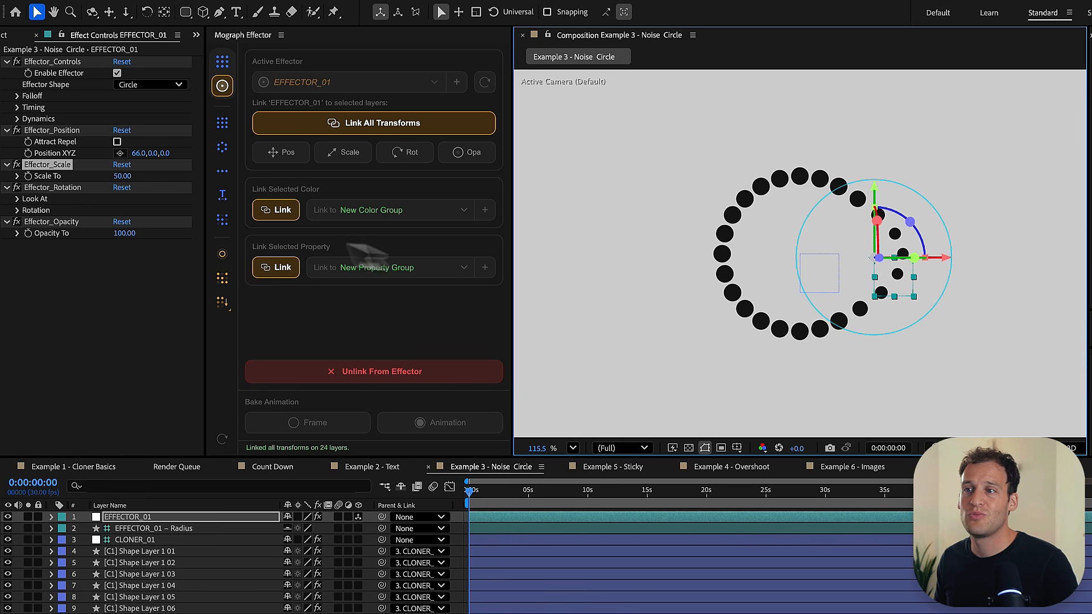
# - Try an Opacity To of 0 on the effector, undo it, and view the rotation's Look At options
pyautogui.click(121, 233)
pyautogui.write('0')
pyautogui.press('Return')
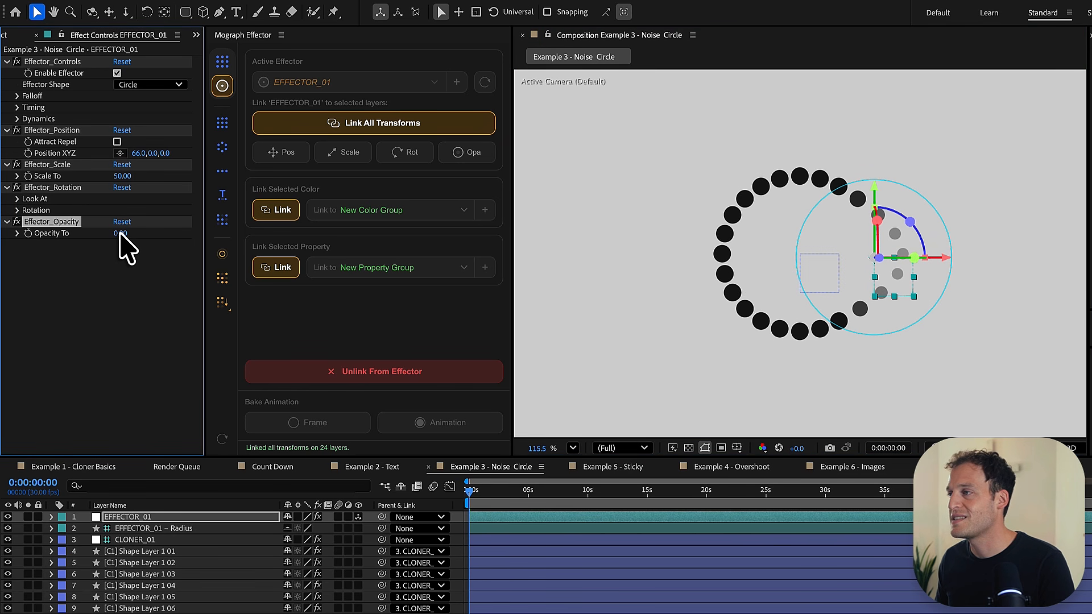
pyautogui.hotkey('ctrl', 'z')
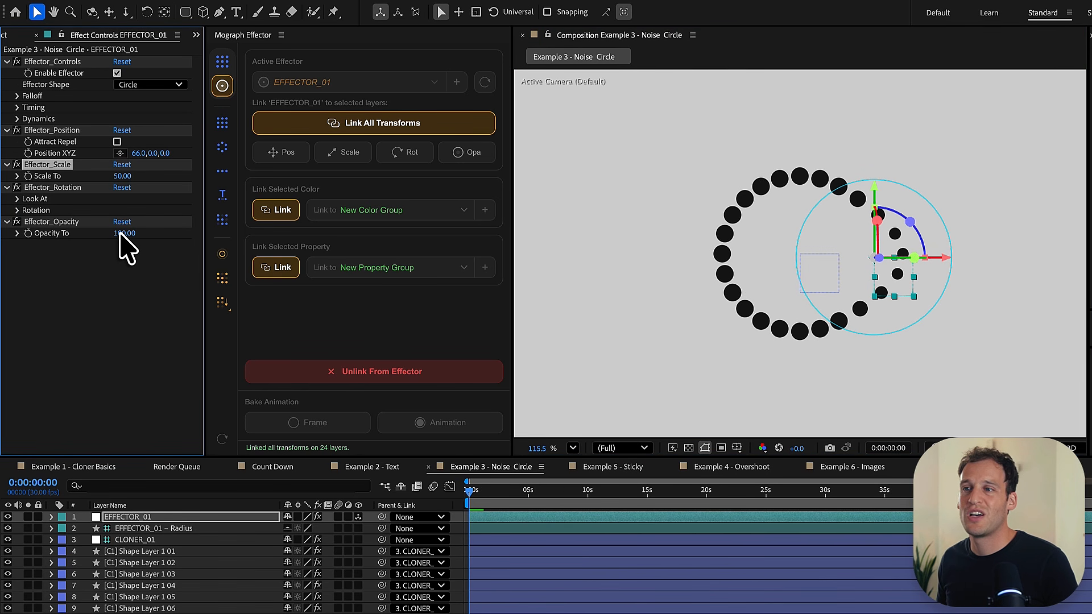
pyautogui.click(17, 199)
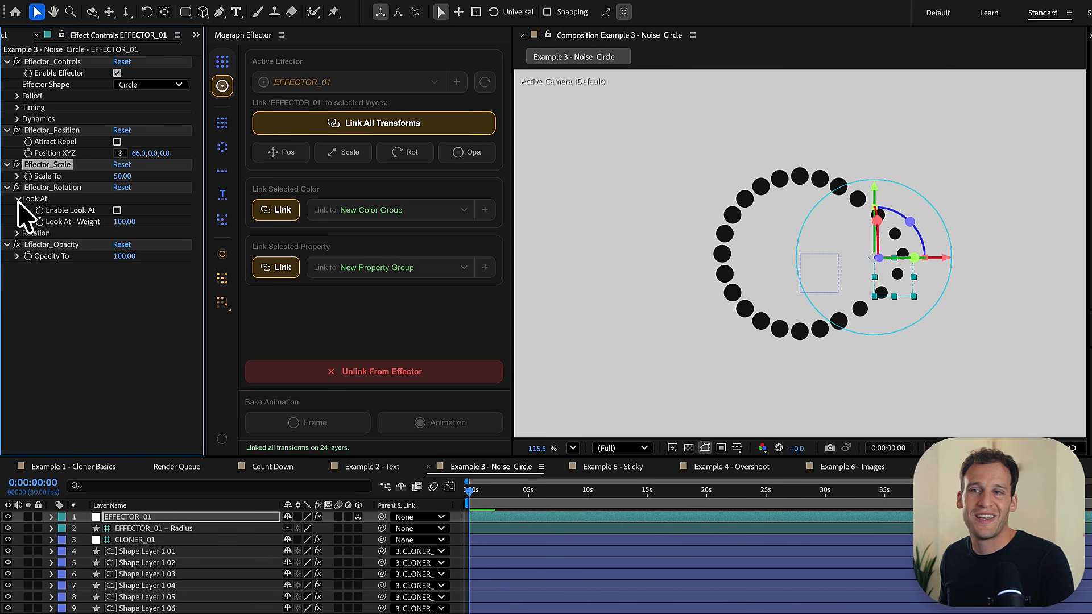
pyautogui.click(18, 199)
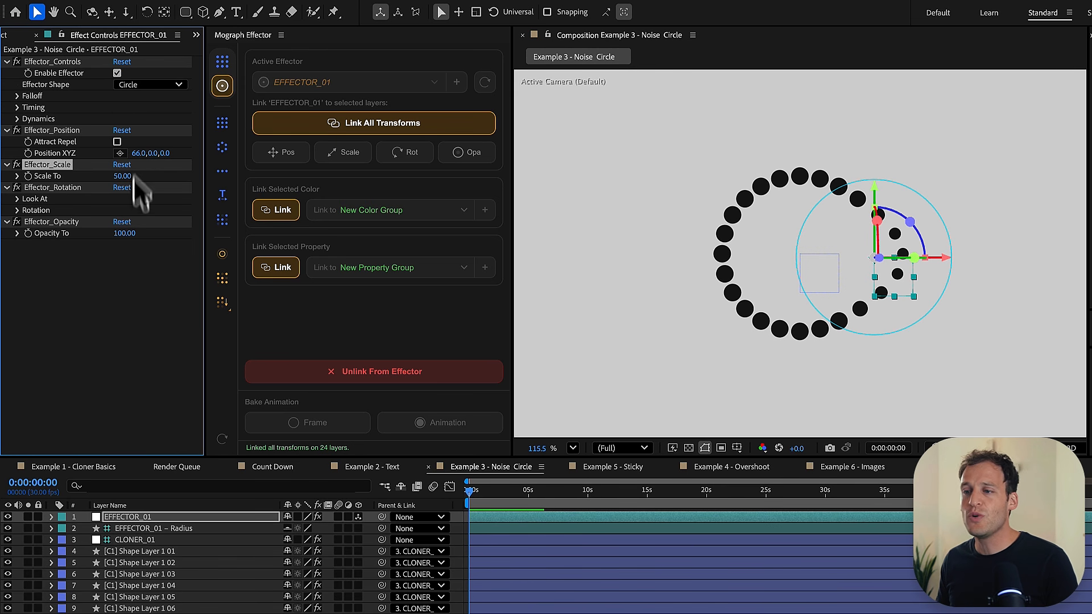
# - Set the cloner's Circle Radius to 291 and move the effector outward onto the enlarged circle's right edge
pyautogui.click(138, 543)
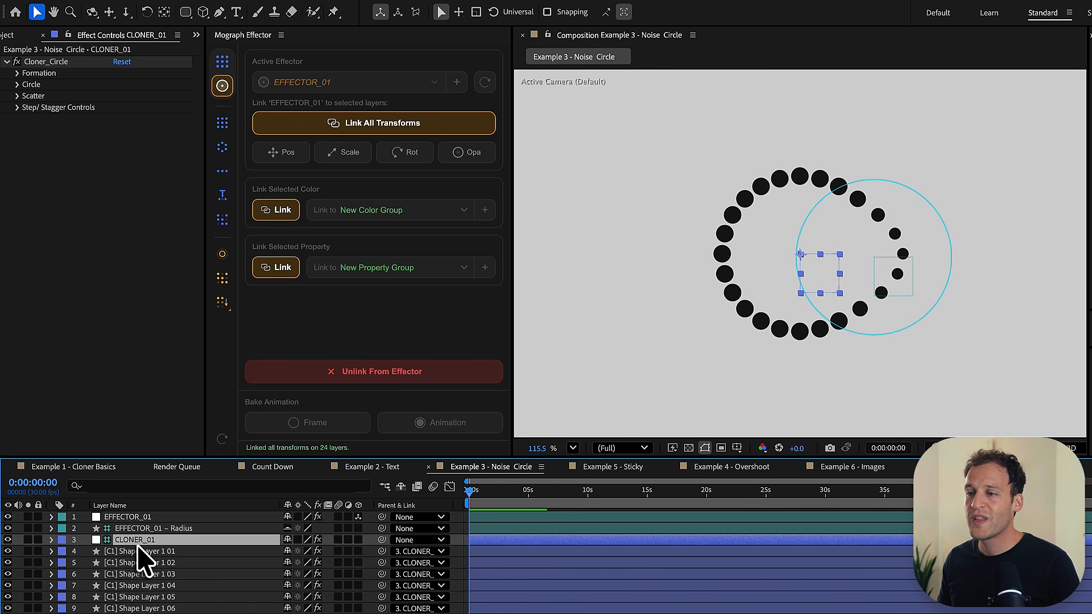
pyautogui.click(17, 85)
pyautogui.moveTo(124, 98); pyautogui.dragTo(181, 98)
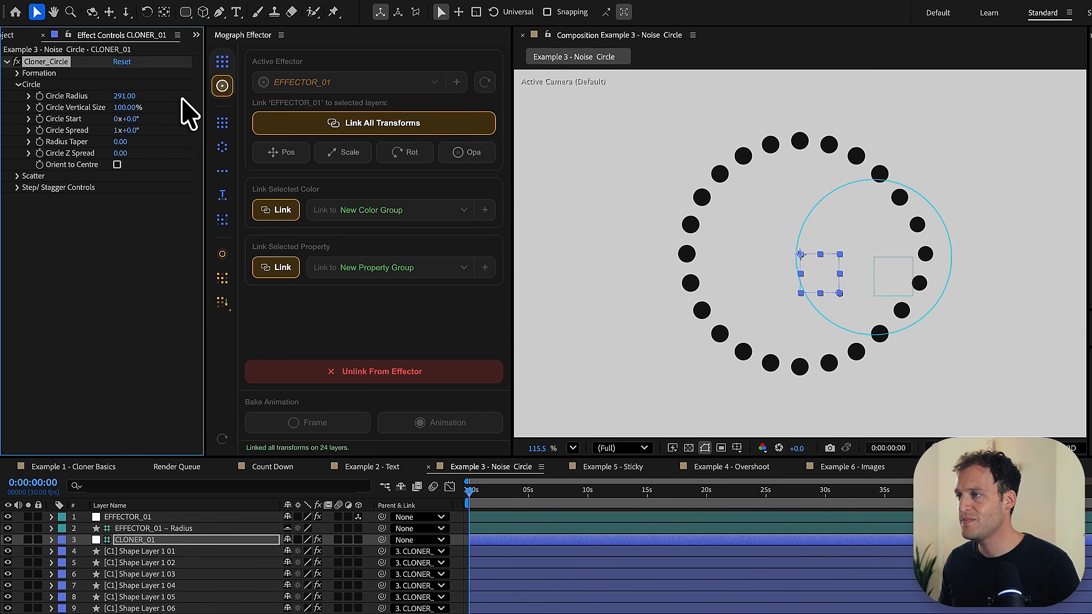
pyautogui.click(133, 517)
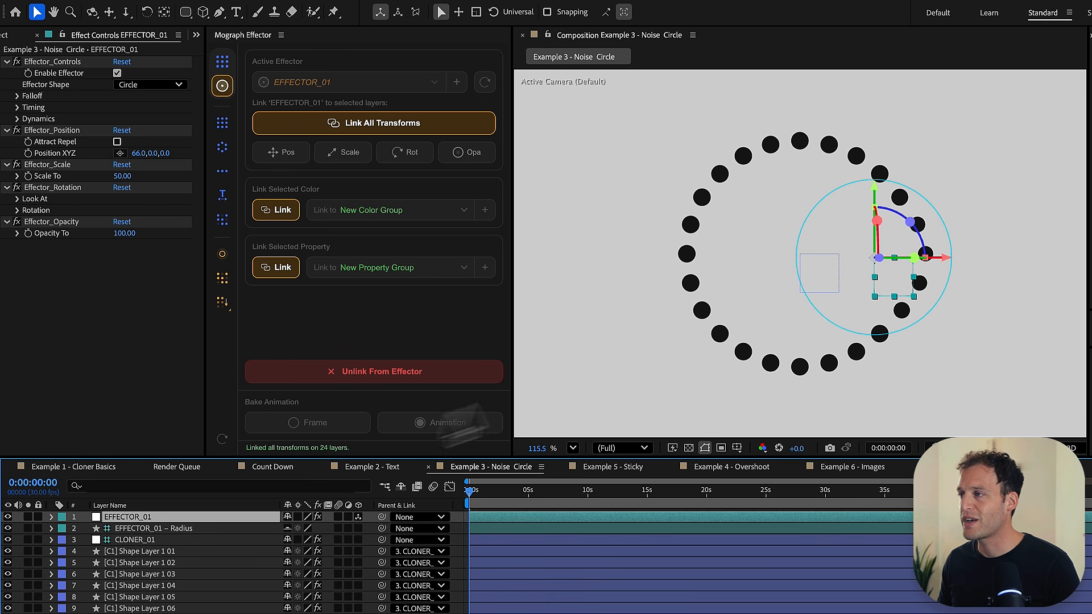
pyautogui.moveTo(891, 286); pyautogui.dragTo(915, 269)
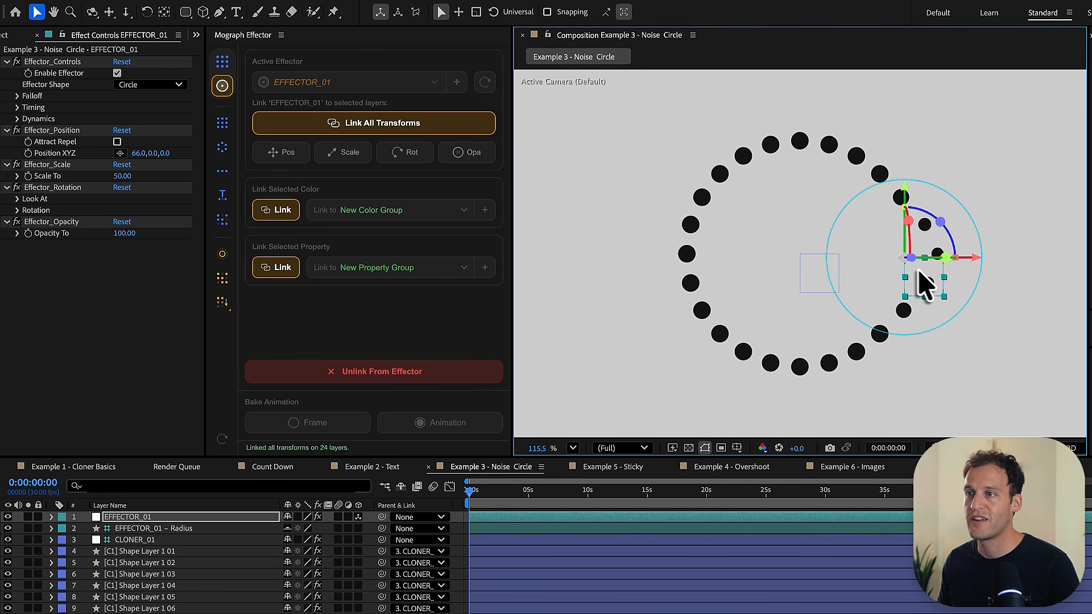
# - Set the effector's Position XYZ to 0, 0, 0 and its Scale To to 100
pyautogui.click(137, 153)
pyautogui.write('0')
pyautogui.press('Return')
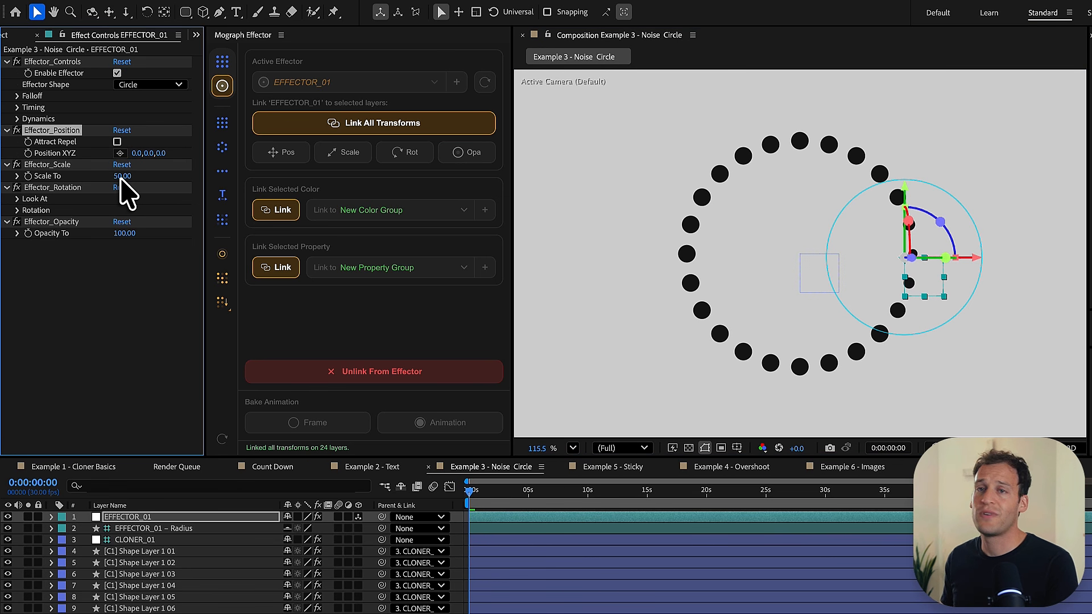
pyautogui.click(122, 176)
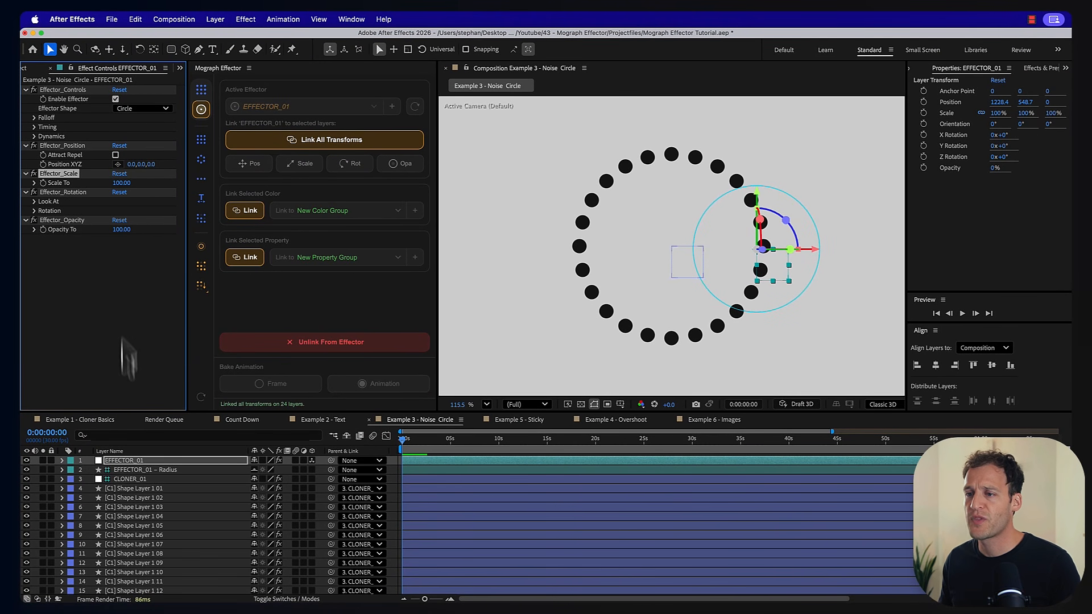
# - Add noise to EFFECTOR_01 for all 24 circle clones and preview the resulting motion
pyautogui.click(133, 488)
pyautogui.scroll(-1, 126, 505)
pyautogui.scroll(-5, 129, 538)
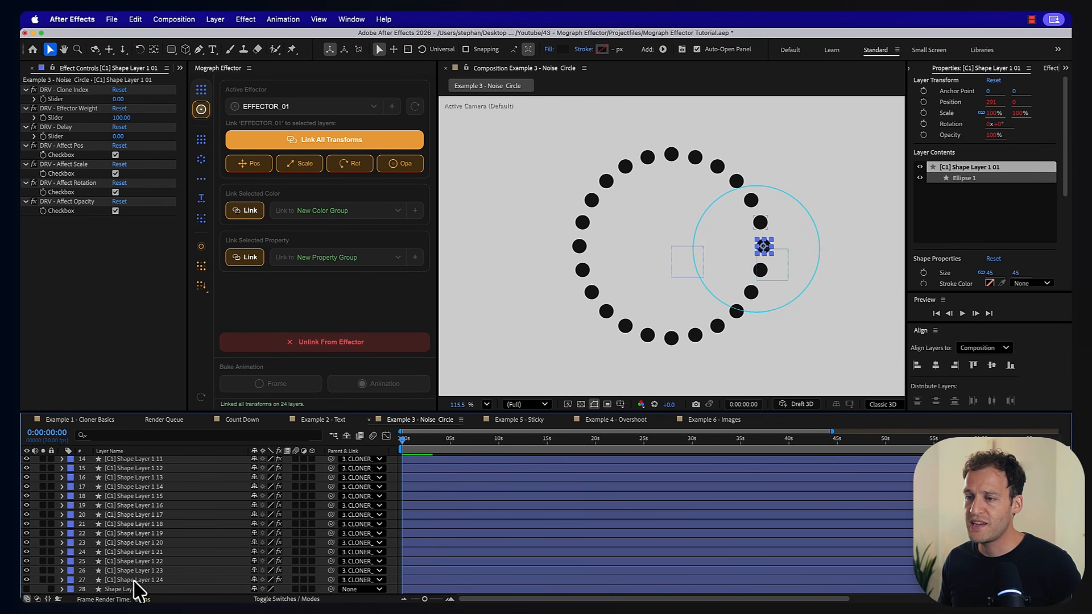
pyautogui.keyDown('shift'); pyautogui.click(134, 580); pyautogui.keyUp('shift')
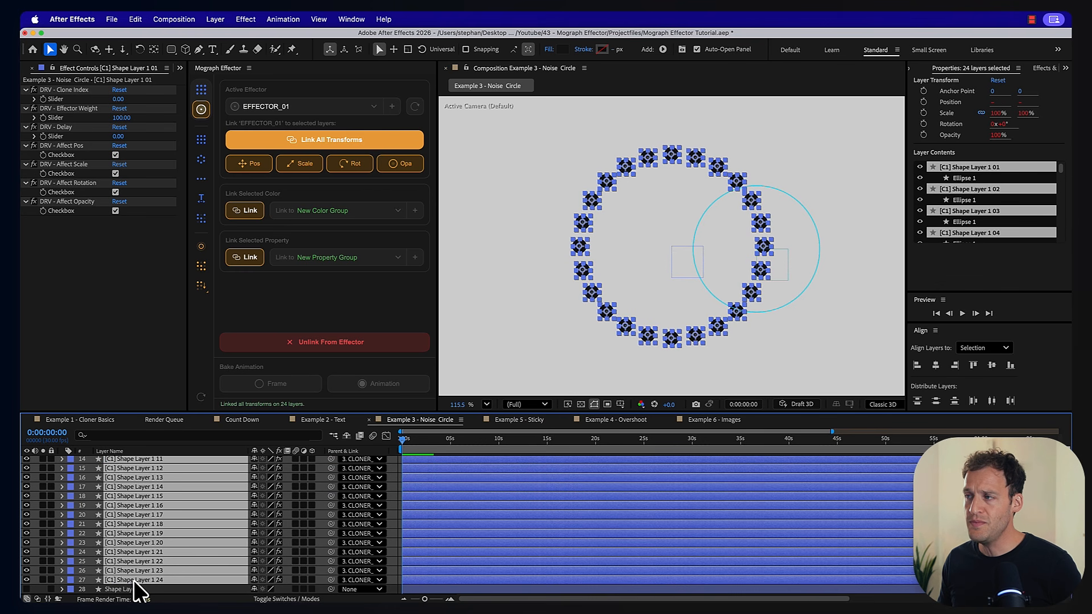
pyautogui.click(202, 265)
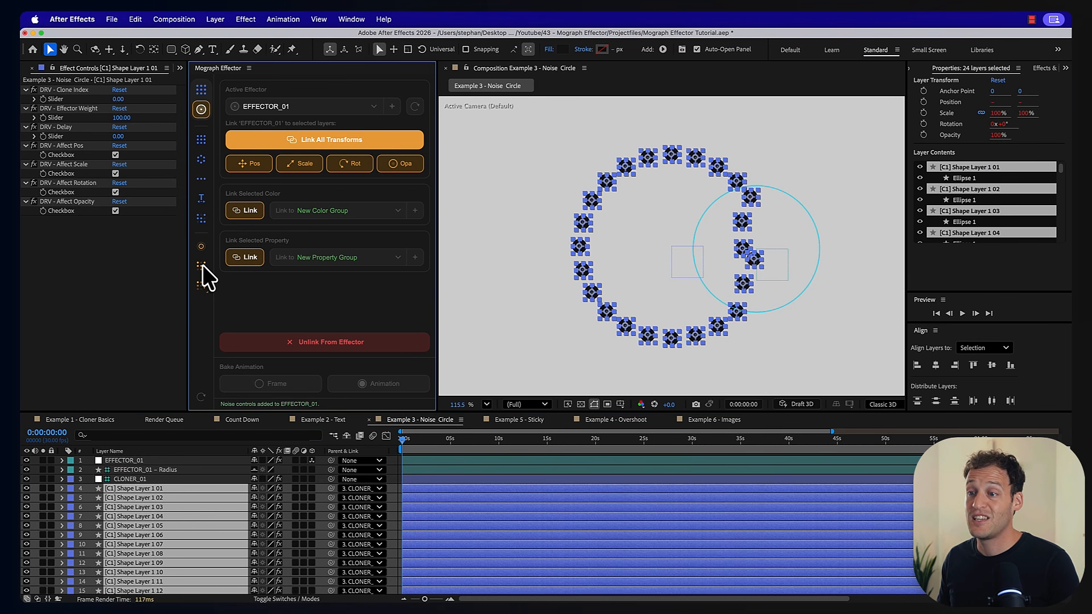
pyautogui.click(394, 469)
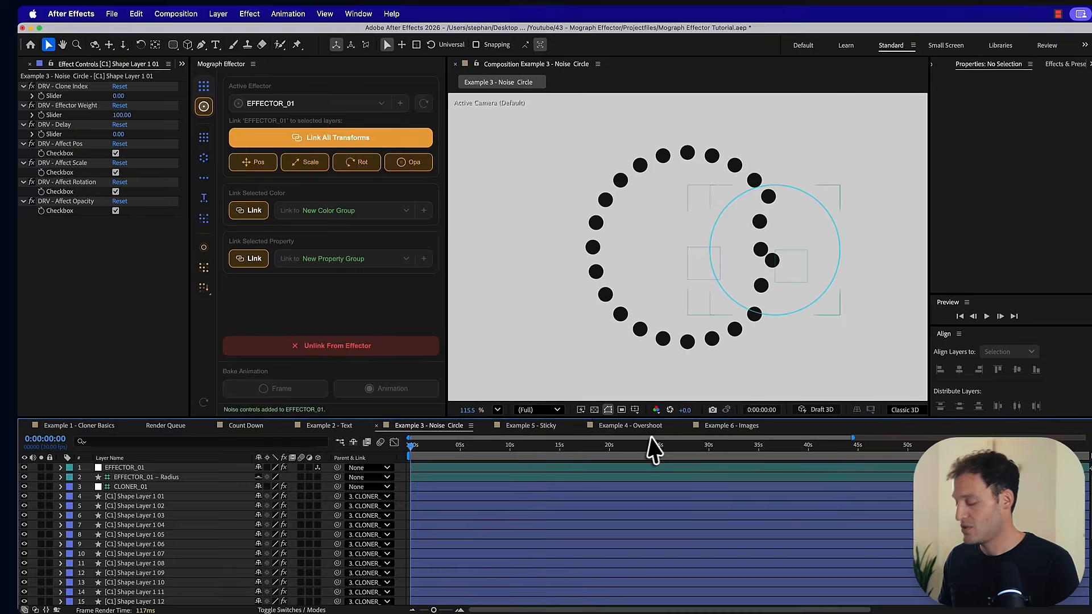
pyautogui.press('space')
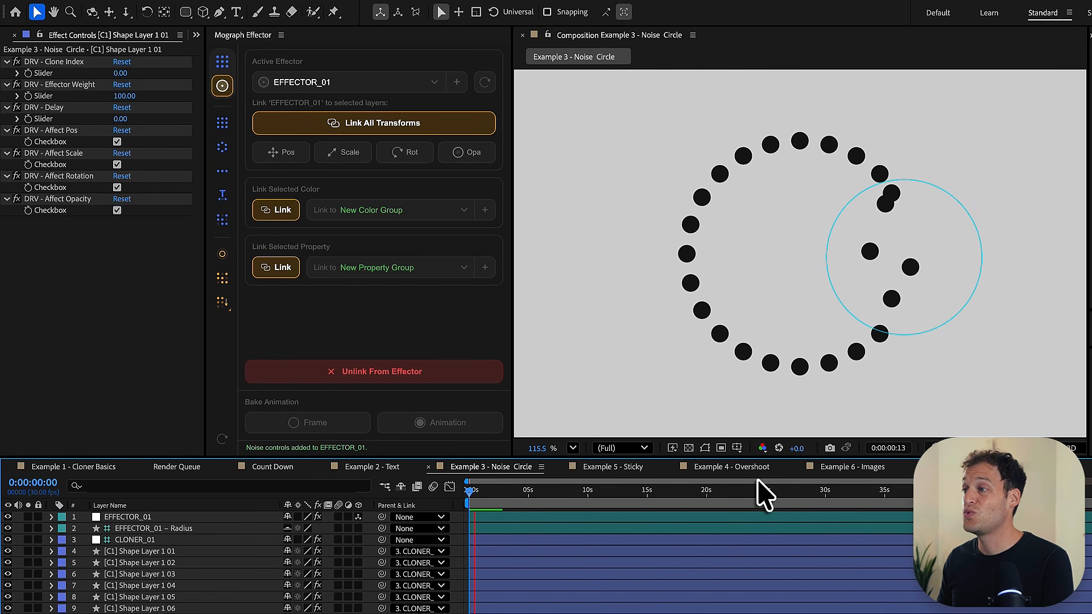
pyautogui.press('space')
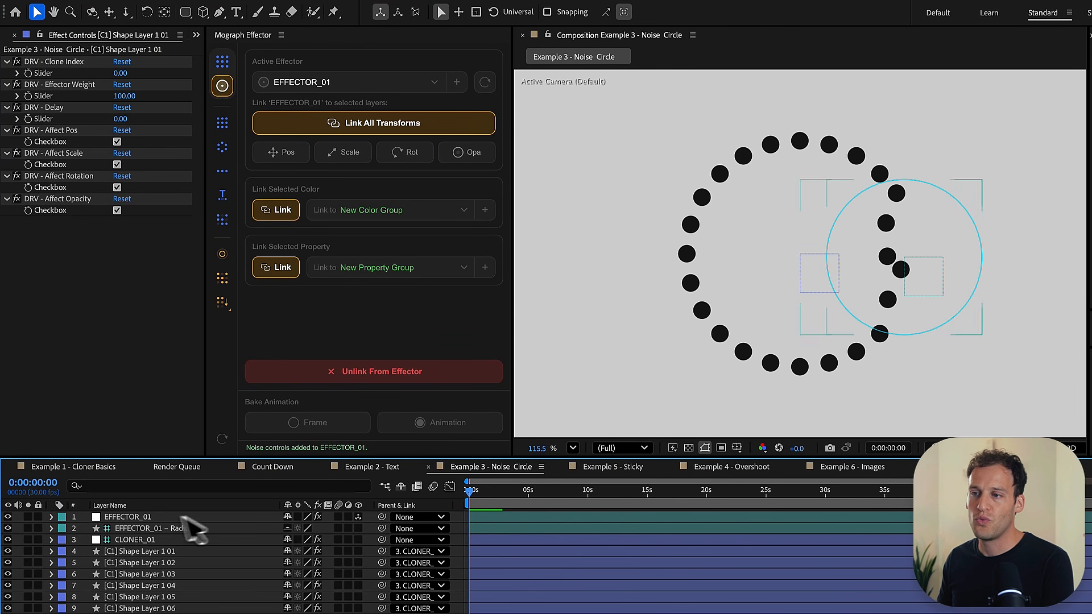
# - In EFFECTOR_01's noise settings, keep position noise enabled and set Noise Pos Amp to 30
pyautogui.click(156, 518)
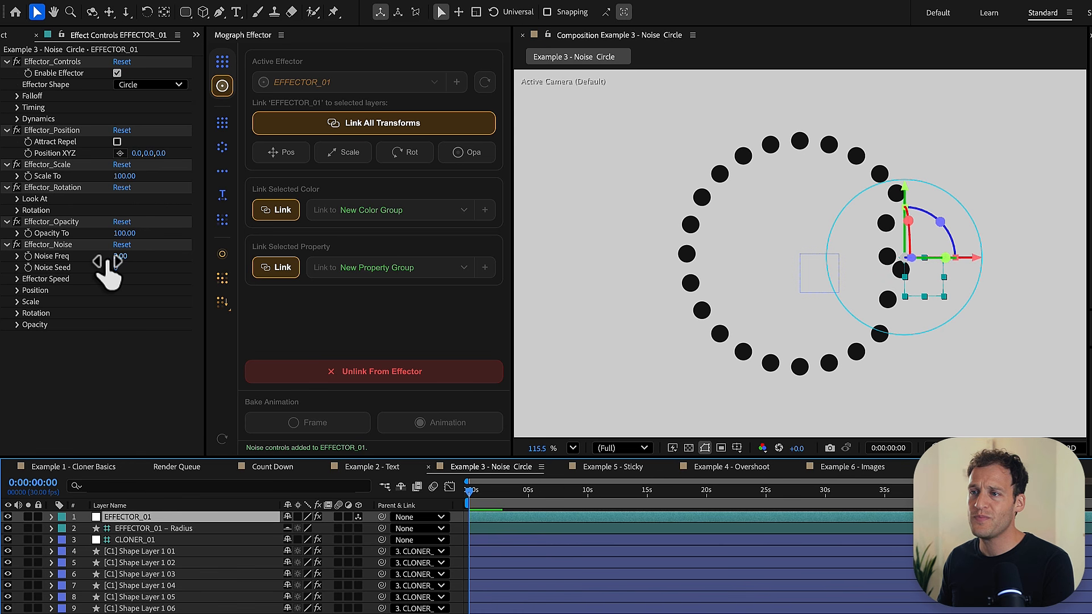
pyautogui.click(17, 291)
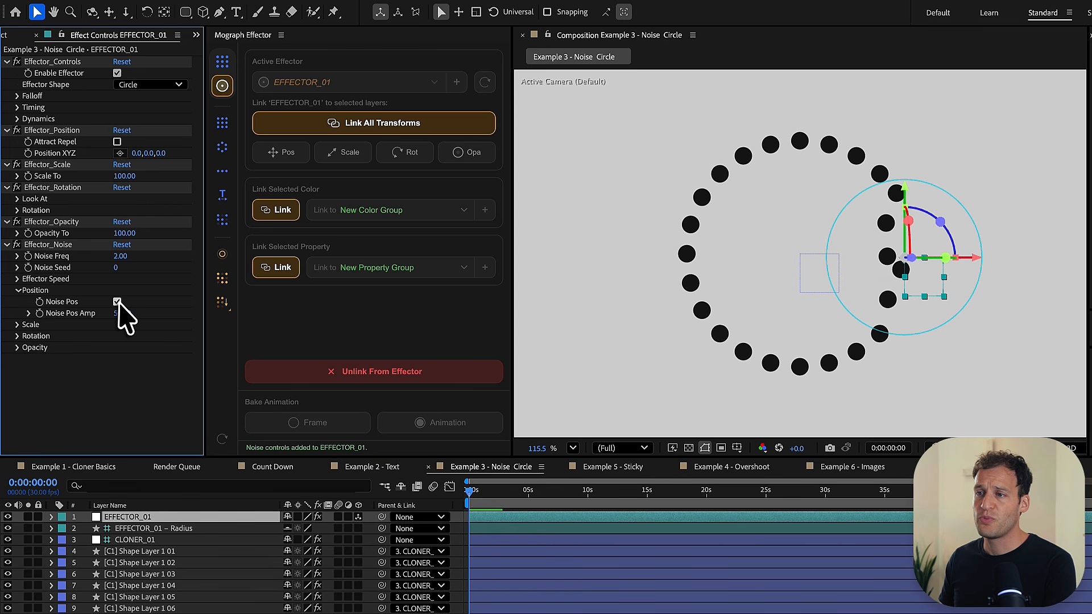
pyautogui.click(118, 303)
pyautogui.click(118, 303)
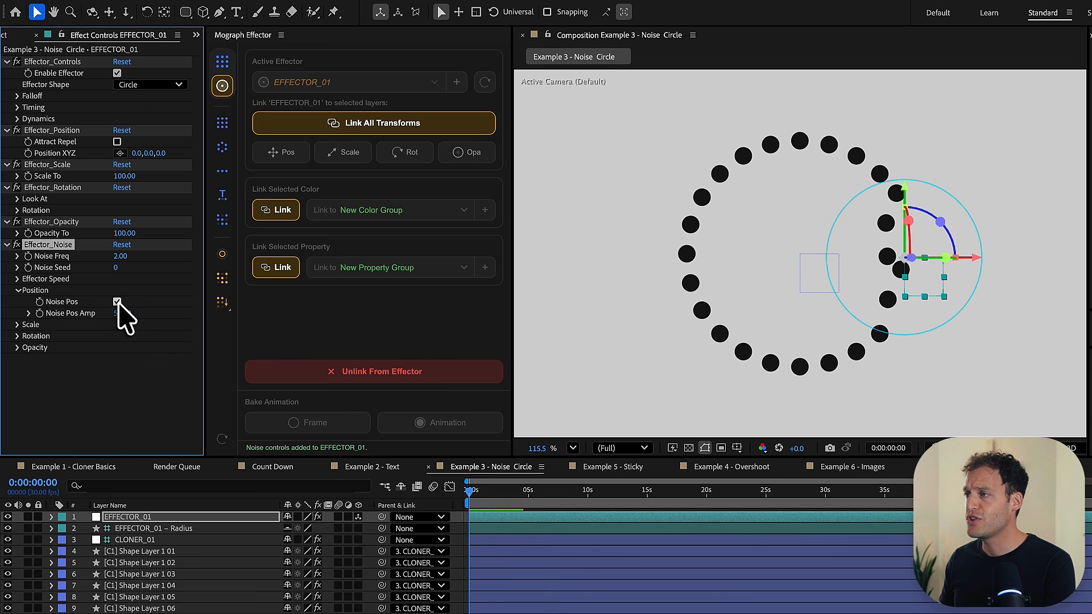
pyautogui.click(121, 314)
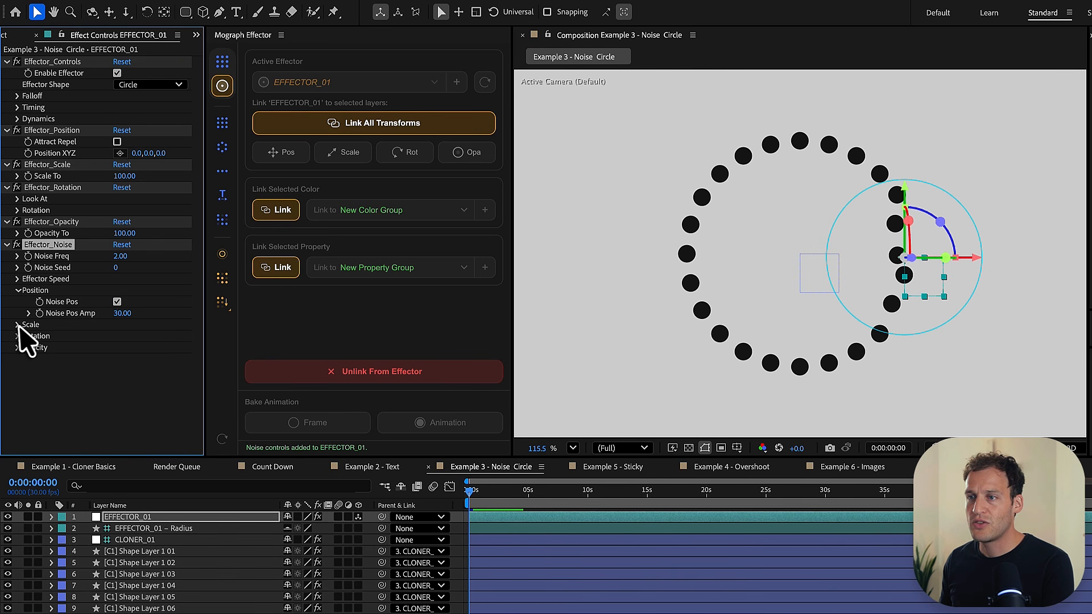
# - Enable Noise Scale on EFFECTOR_01 with a Noise Scale Amp of 51 and preview the animation
pyautogui.click(17, 324)
pyautogui.click(118, 336)
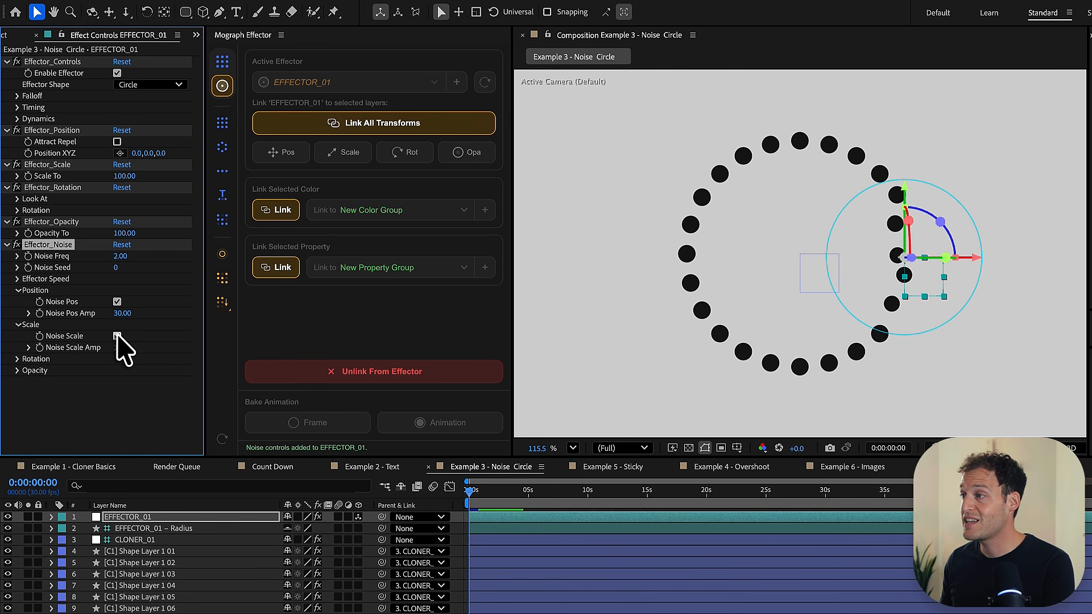
pyautogui.moveTo(124, 352); pyautogui.dragTo(150, 361)
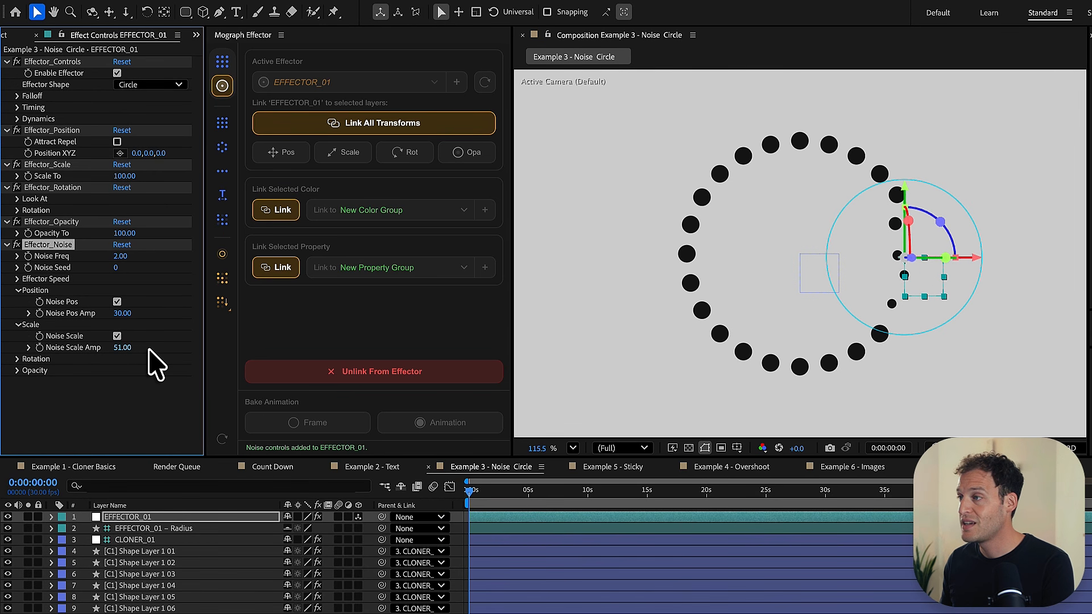
pyautogui.press('space')
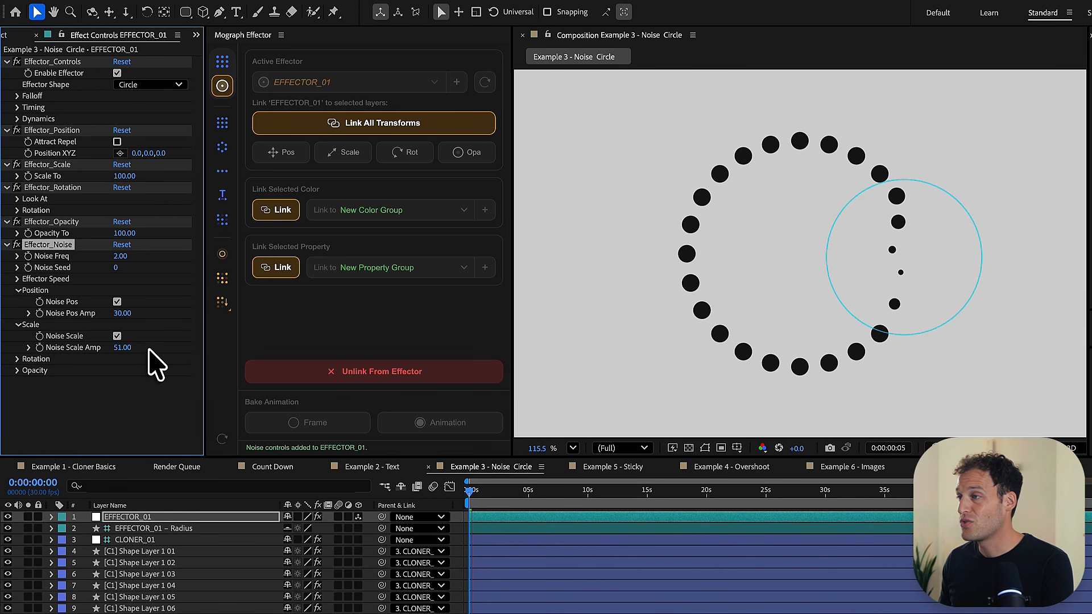
pyautogui.press('space')
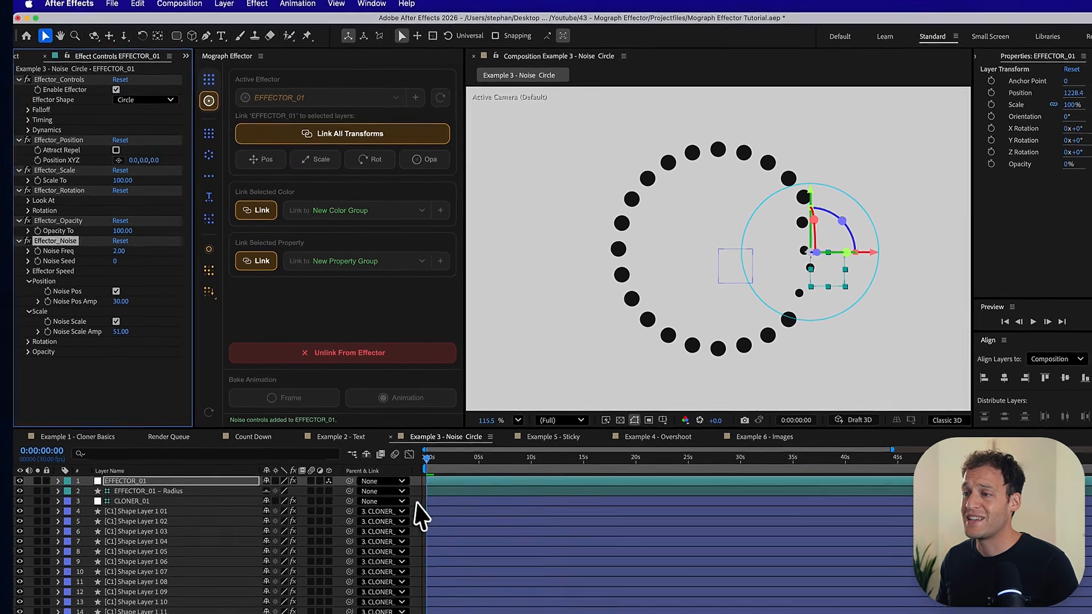
pyautogui.click(458, 540)
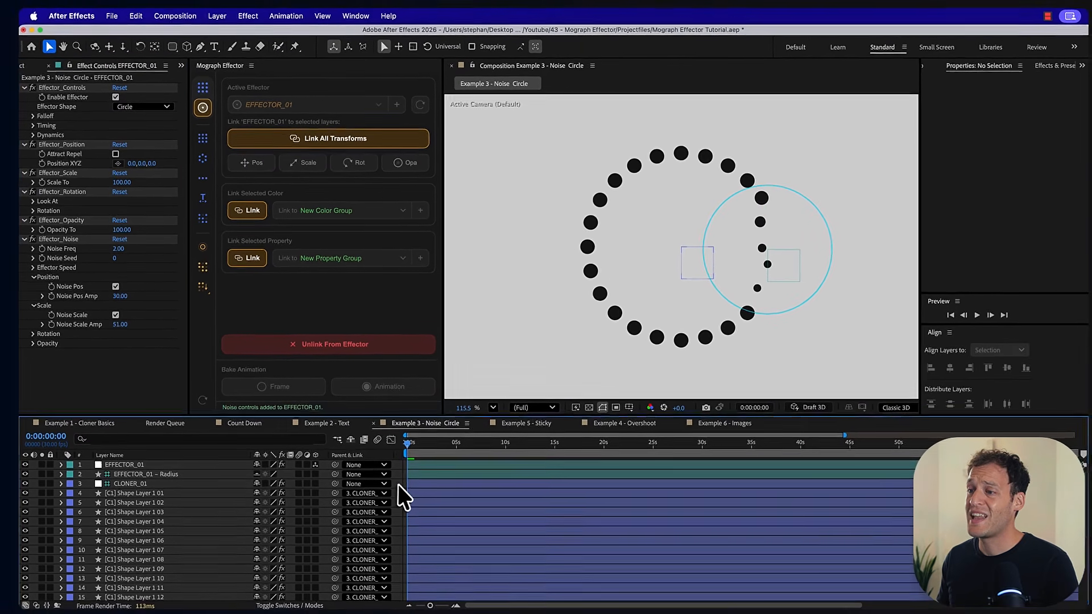
# - Create a null object in the composition and parent EFFECTOR_01 to it
pyautogui.click(226, 25)
pyautogui.moveTo(227, 37)
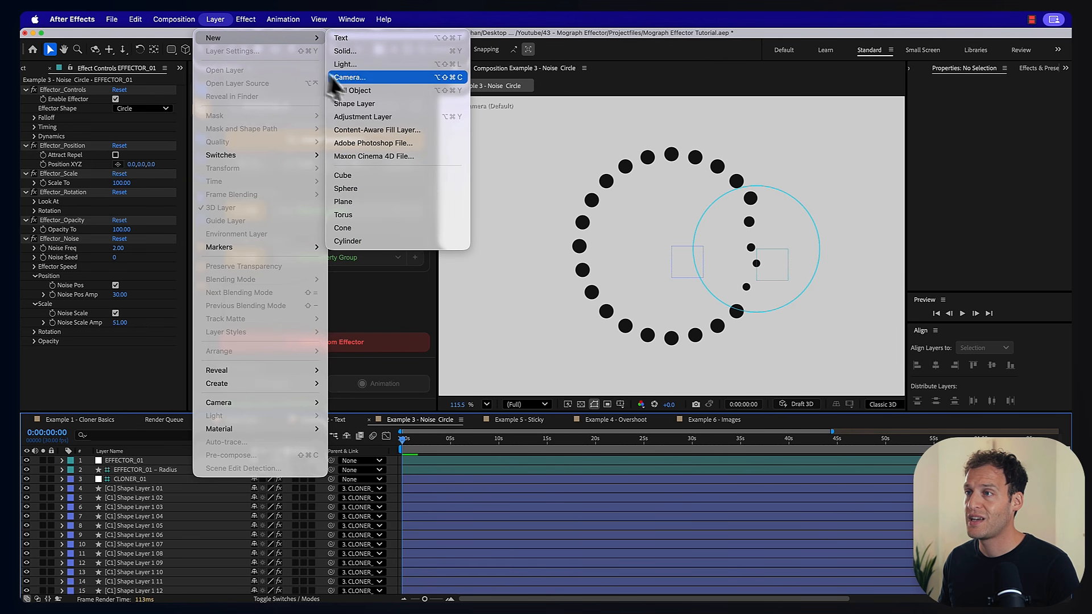
pyautogui.click(358, 90)
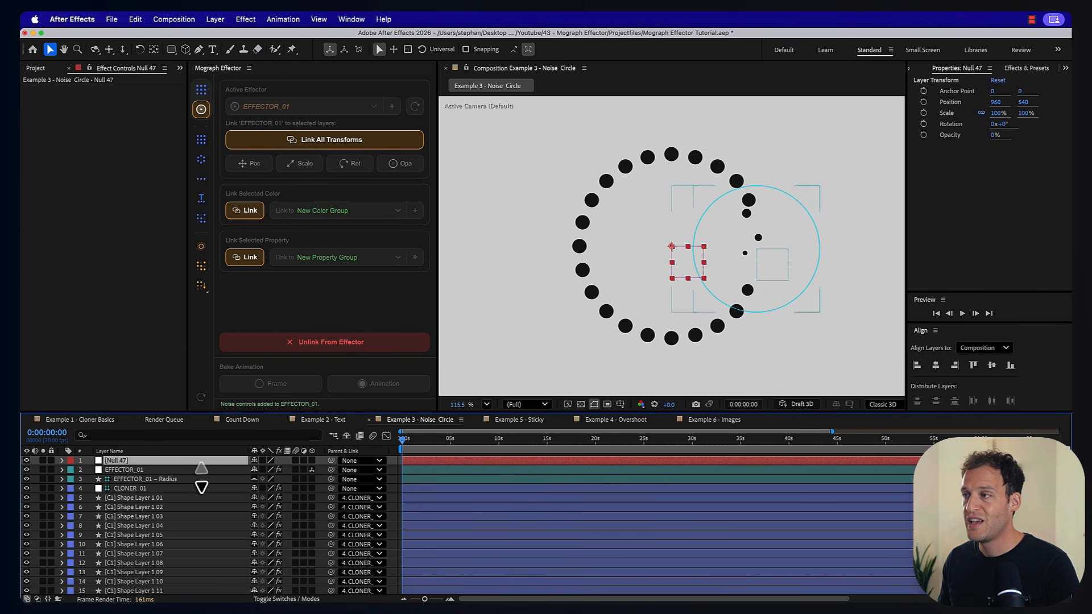
pyautogui.click(184, 471)
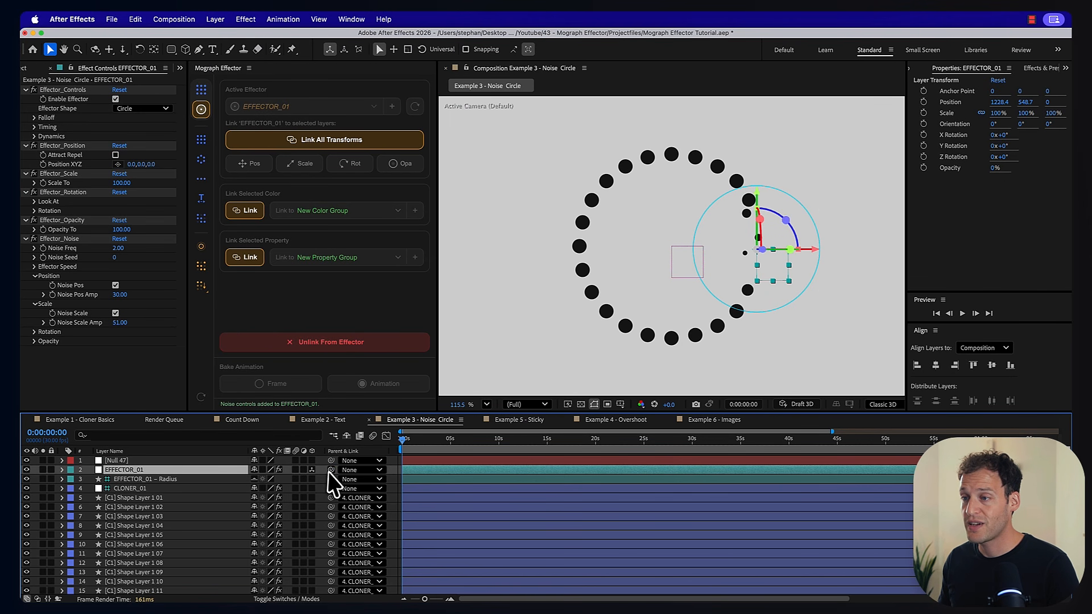
pyautogui.moveTo(330, 471); pyautogui.dragTo(193, 463)
pyautogui.click(186, 463)
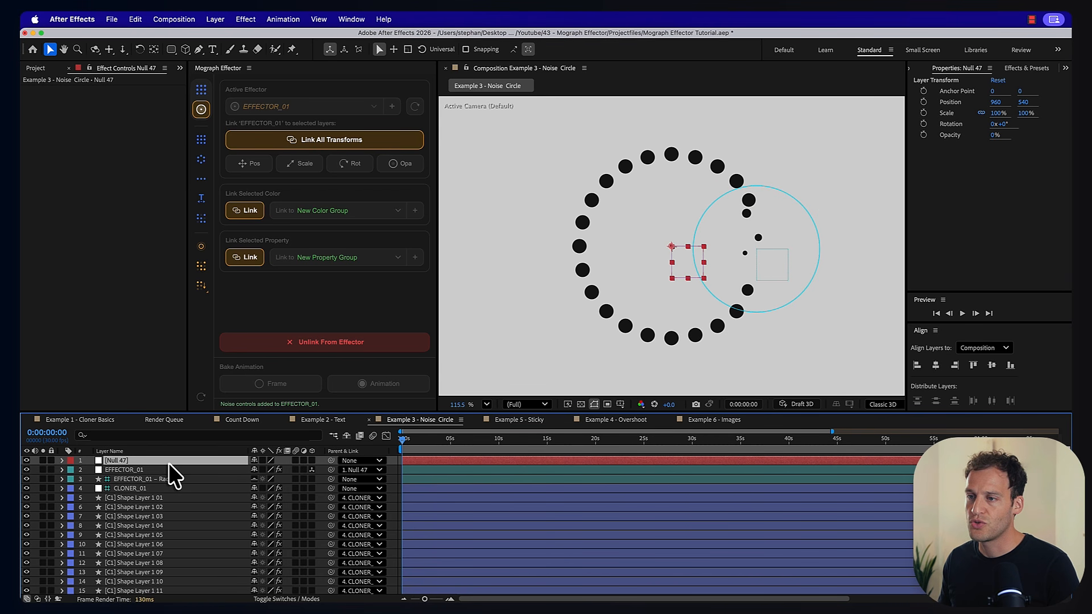
# - Keyframe the null's rotation from 0° at the start to 360° at 0:00:05:01
pyautogui.press('r')
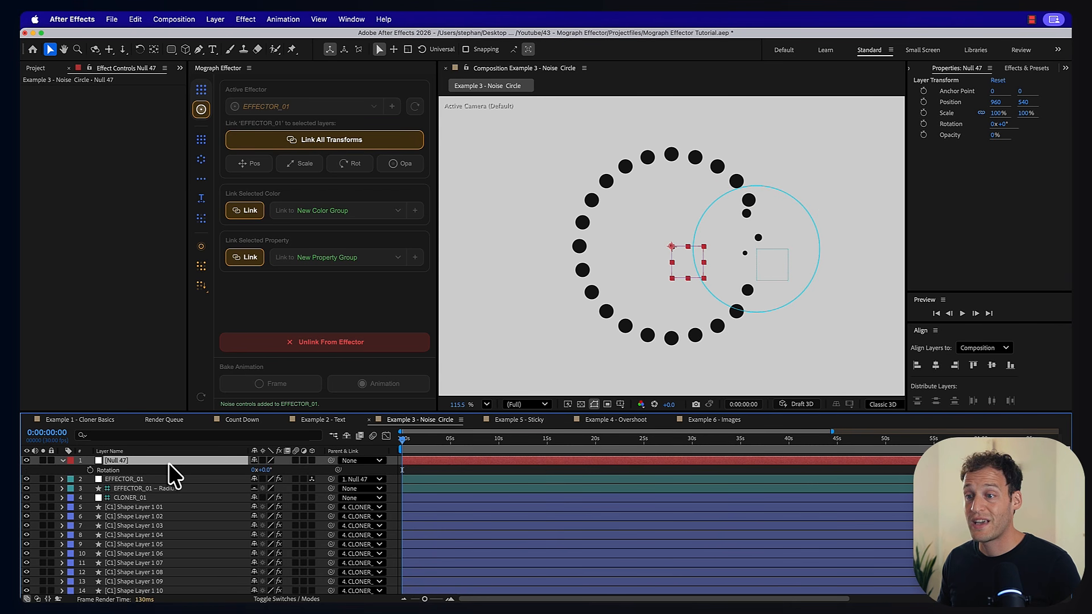
pyautogui.click(89, 471)
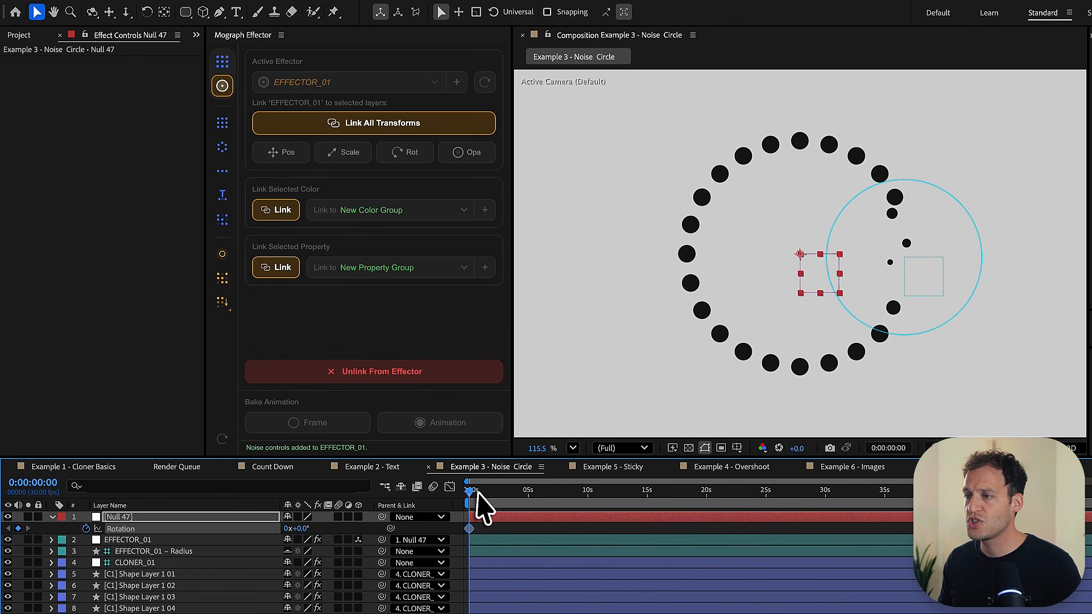
pyautogui.click(411, 439)
pyautogui.moveTo(498, 496); pyautogui.dragTo(529, 496)
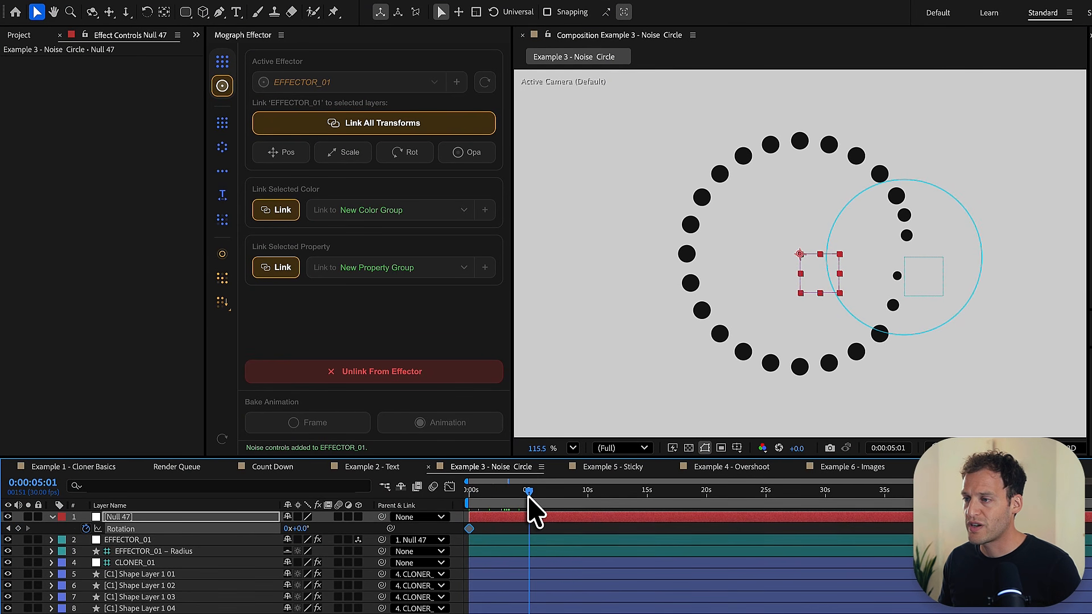
pyautogui.click(319, 530)
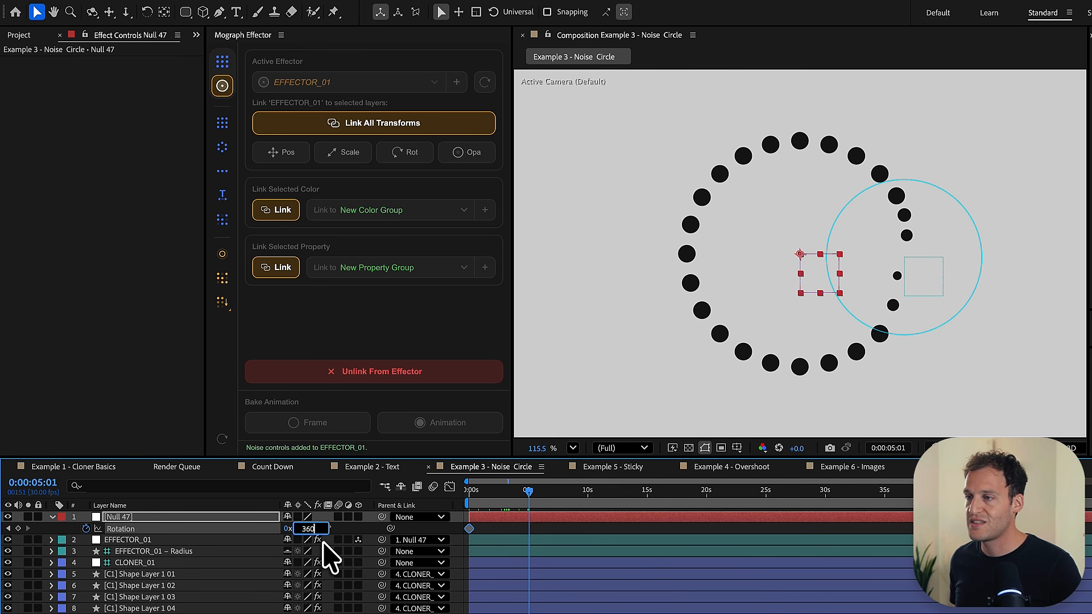
pyautogui.press('Return')
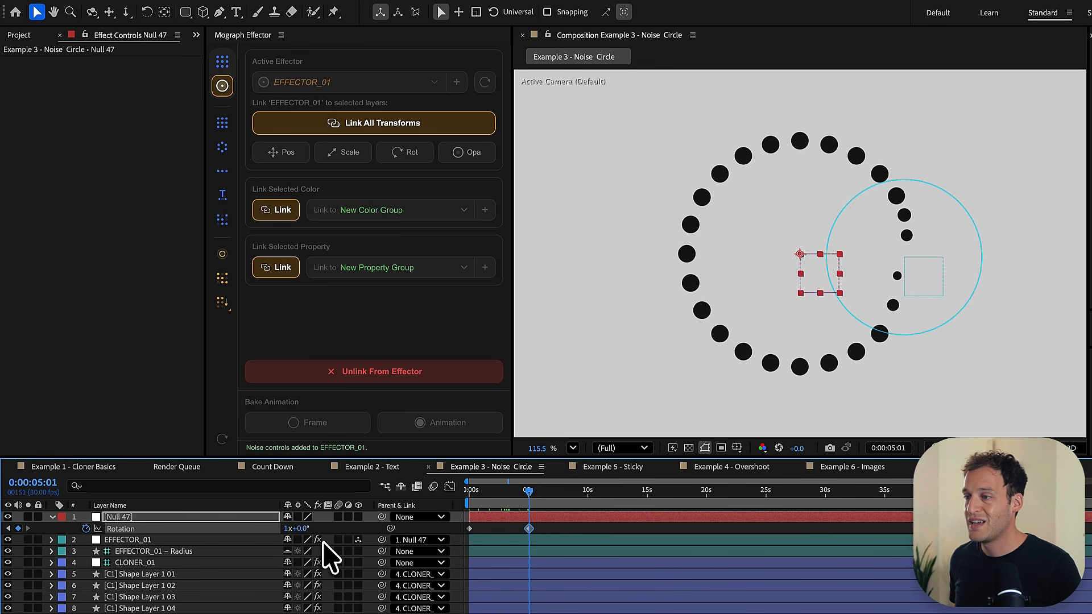
# - Preview the effector travelling around the circle and hide the EFFECTOR_01 radius guide layer
pyautogui.press('space')
pyautogui.press('space')
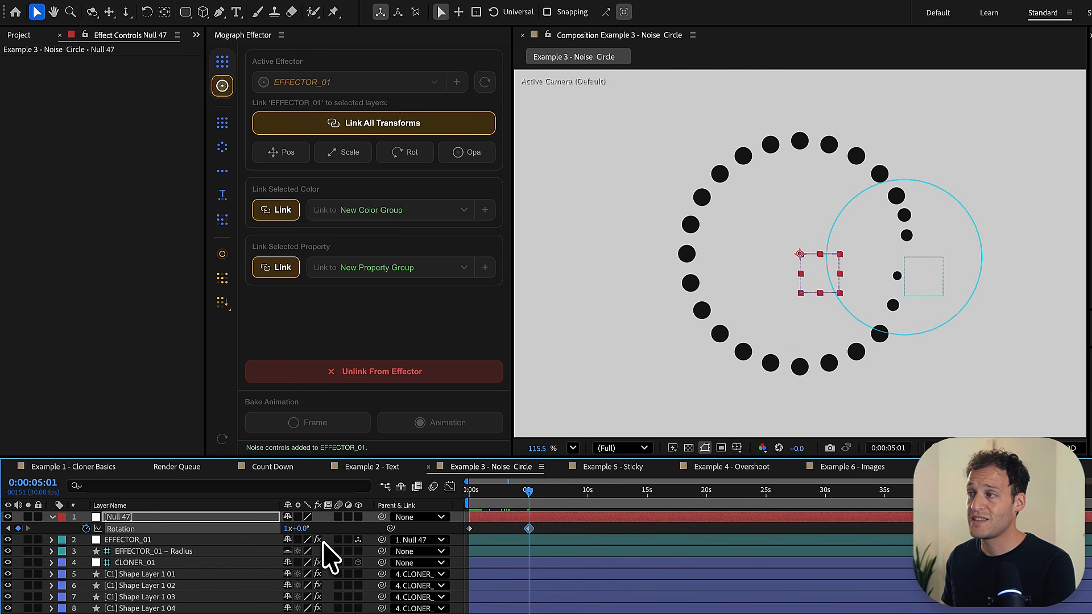
pyautogui.press('space')
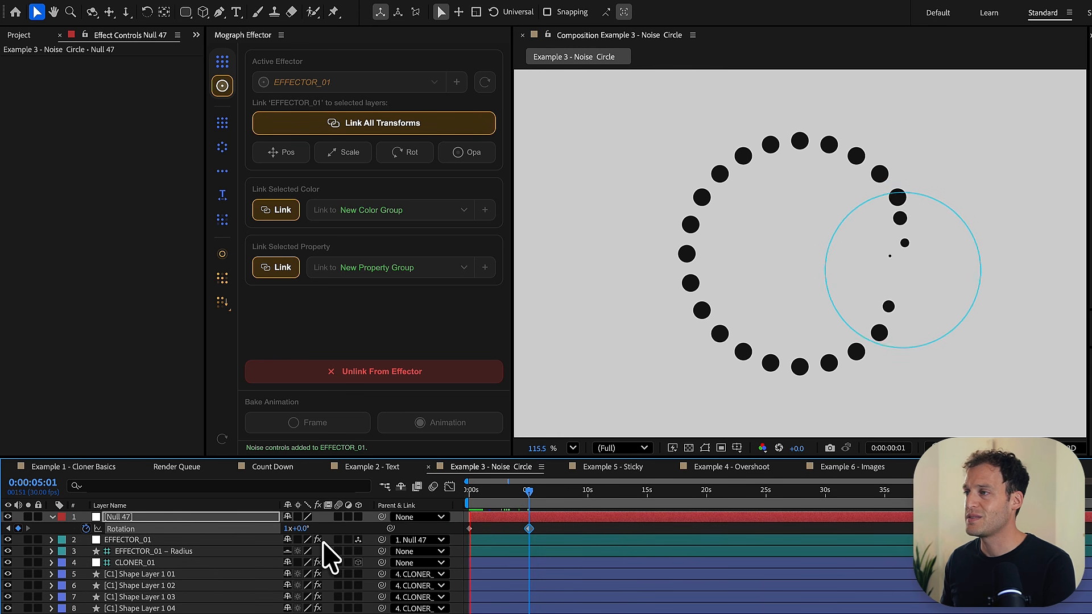
pyautogui.click(7, 551)
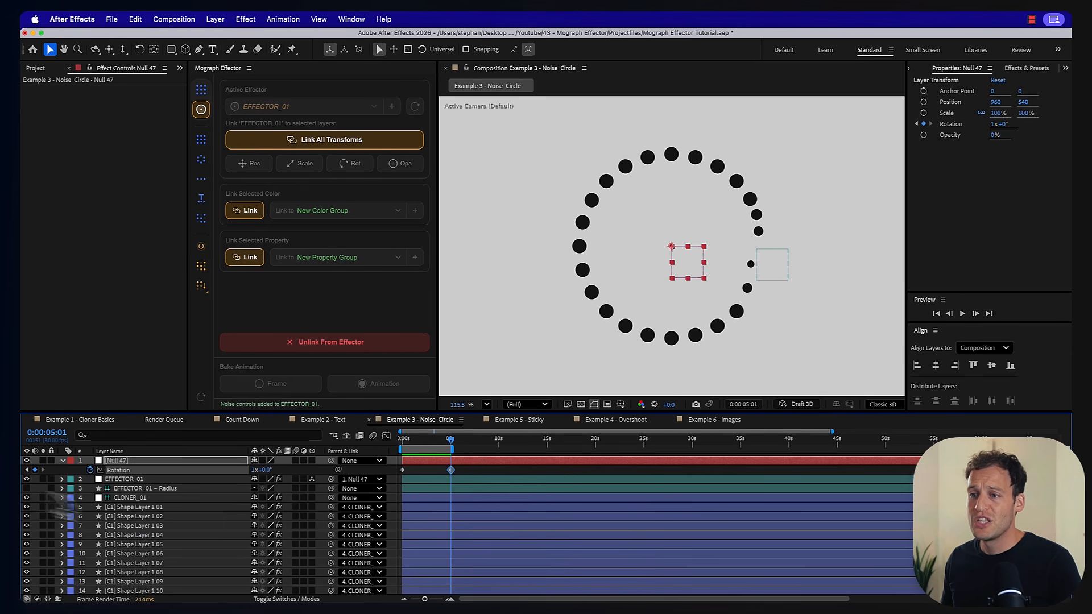
# - Link all transforms of the 24 circle clones to a new second effector
pyautogui.click(142, 510)
pyautogui.scroll(-5, 142, 568)
pyautogui.keyDown('shift'); pyautogui.click(143, 580); pyautogui.keyUp('shift')
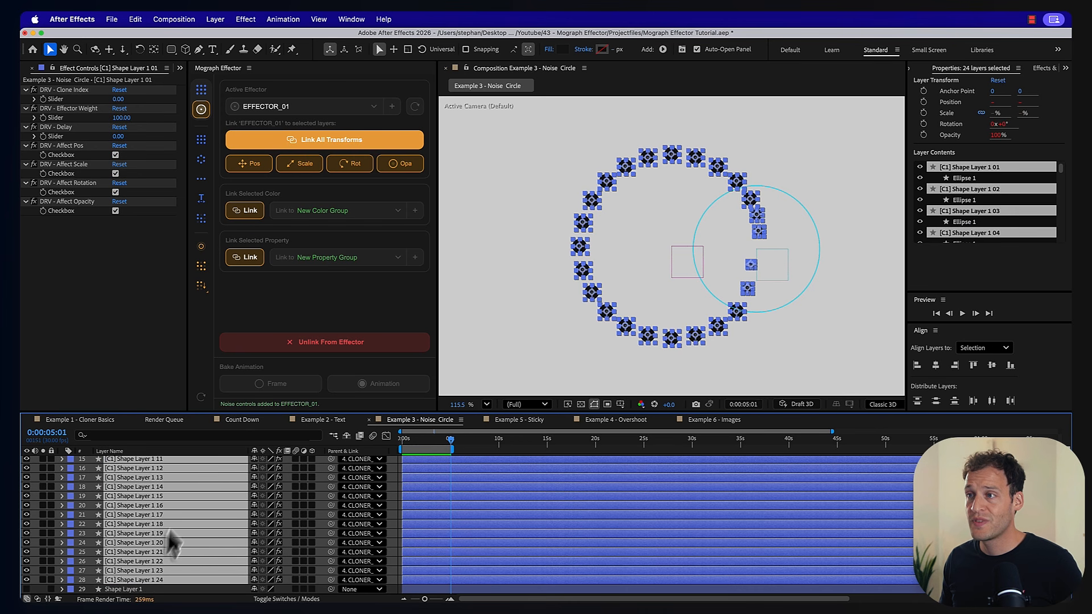
pyautogui.click(394, 114)
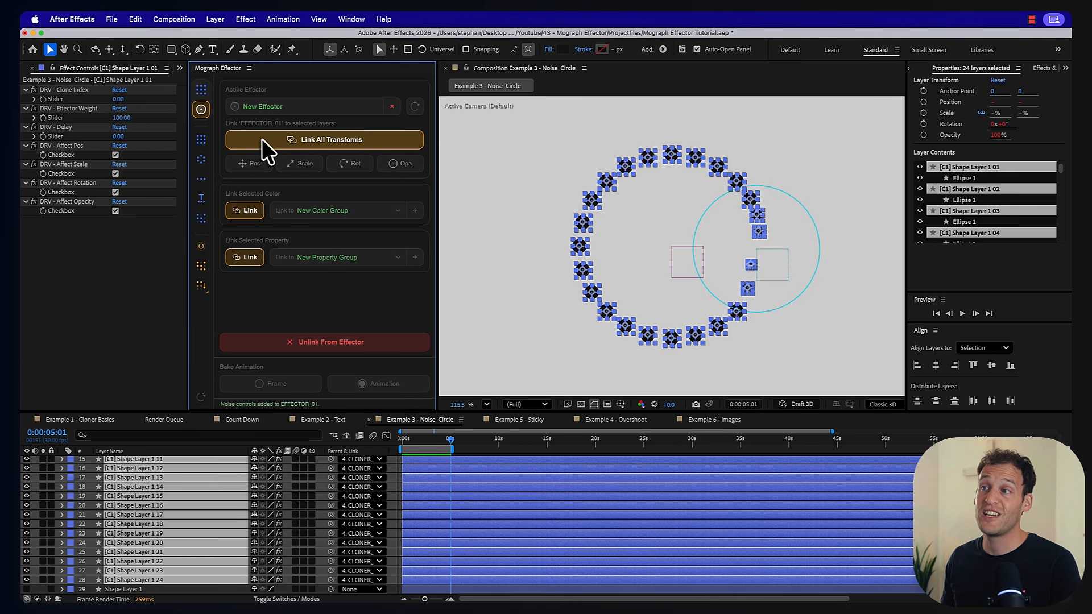
pyautogui.click(292, 138)
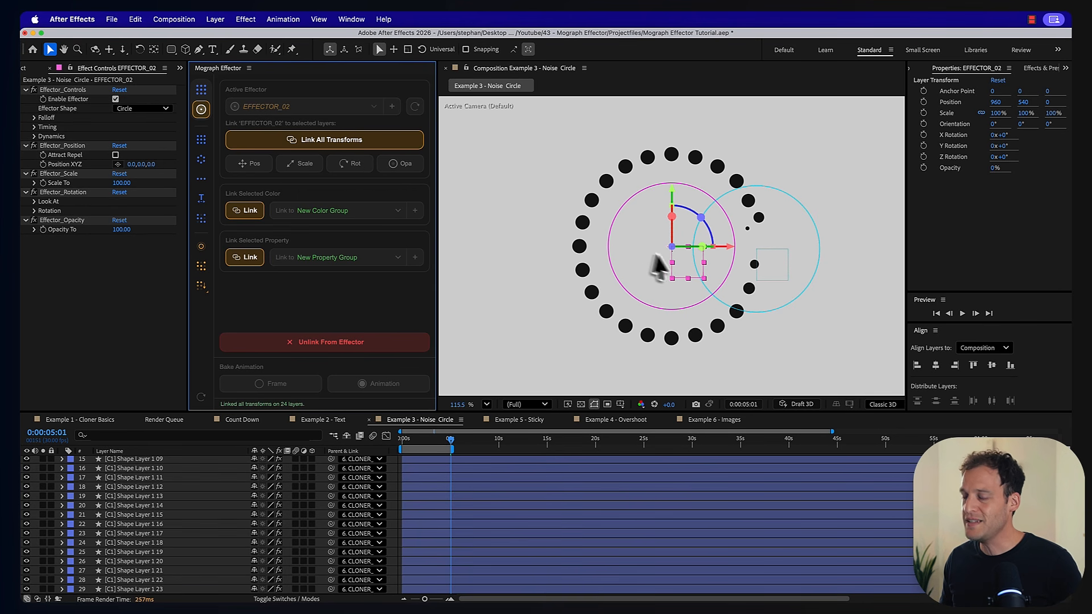
# - Move EFFECTOR_02 horizontally onto the circle's left edge, at an X position of about 671, and preview the composition
pyautogui.moveTo(684, 261); pyautogui.dragTo(594, 263)
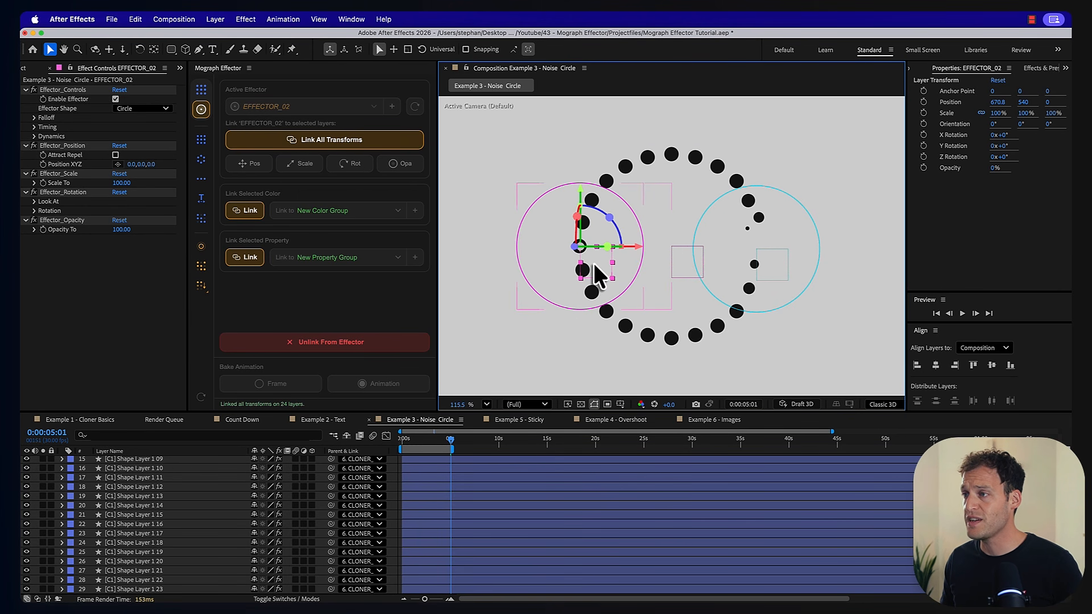
pyautogui.scroll(10, 180, 449)
pyautogui.click(119, 463)
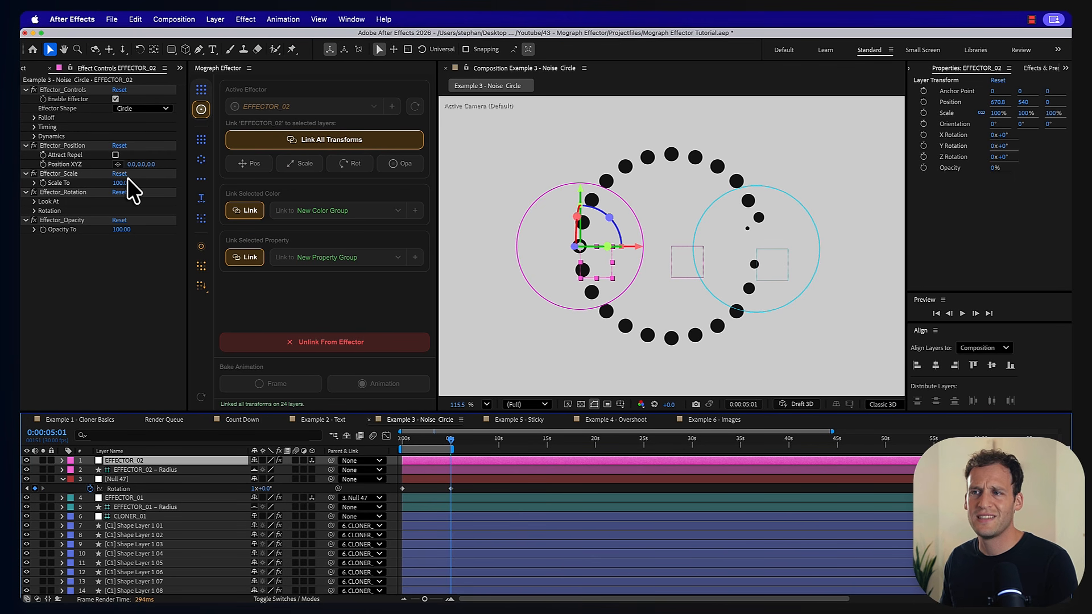
pyautogui.press('space')
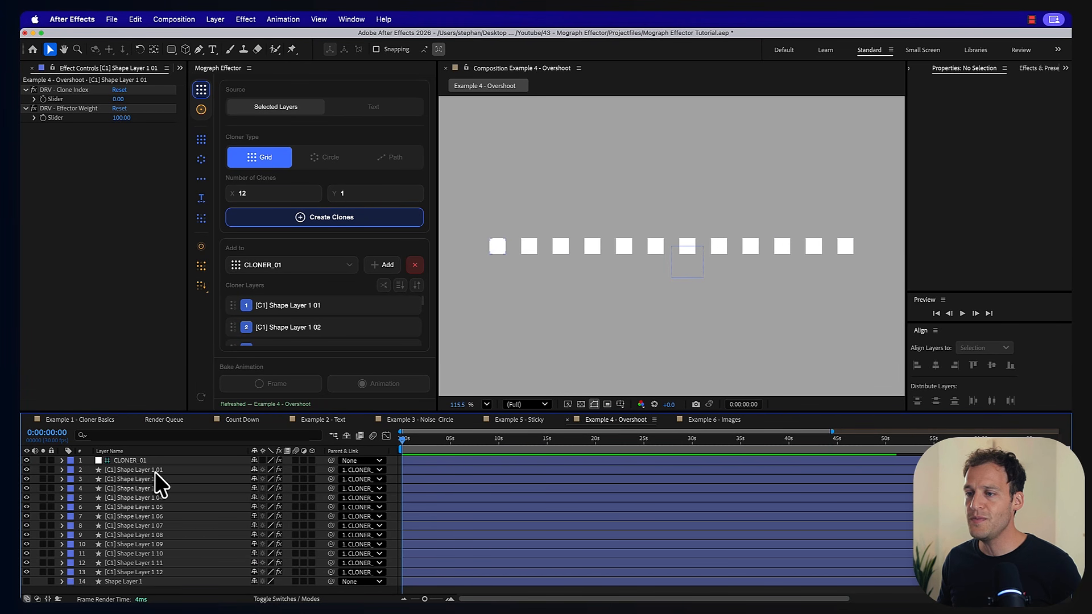
# - Link all transforms of the 12 cloned squares to a new effector
pyautogui.click(136, 470)
pyautogui.keyDown('shift'); pyautogui.click(142, 572); pyautogui.keyUp('shift')
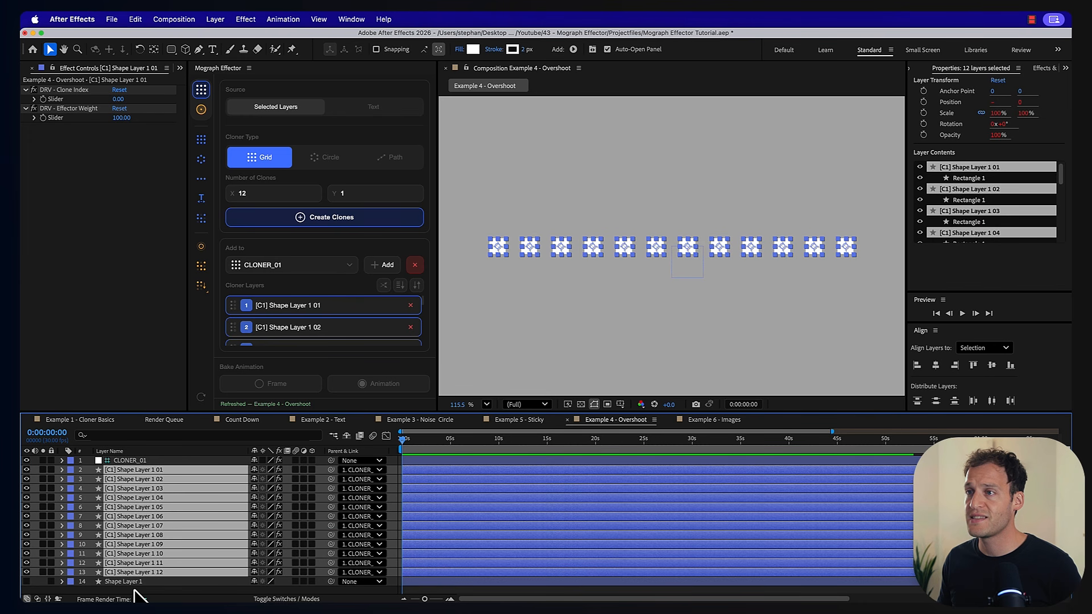
pyautogui.click(201, 109)
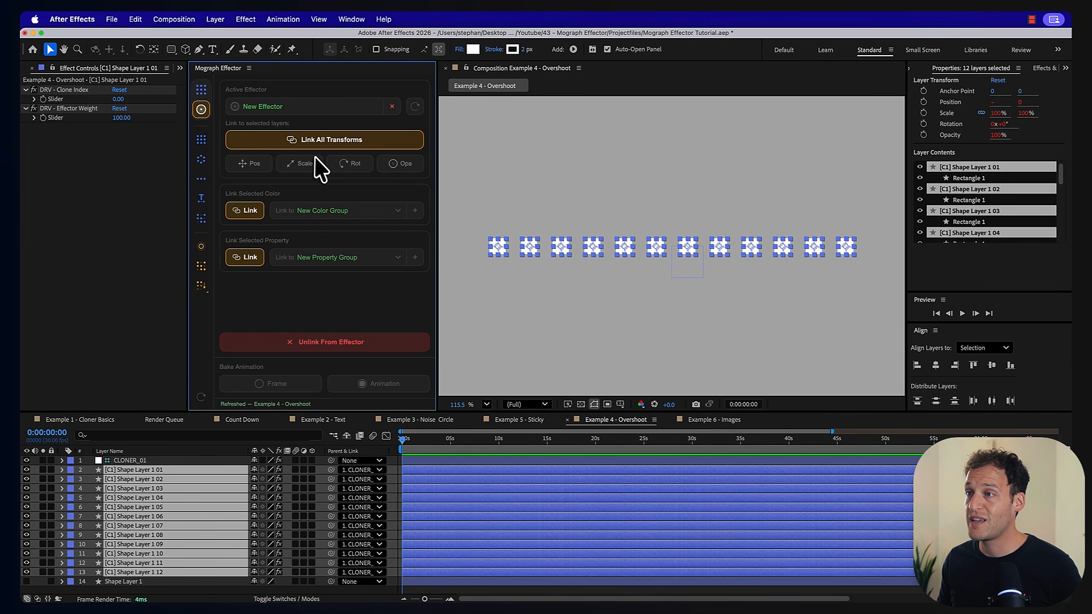
pyautogui.click(317, 169)
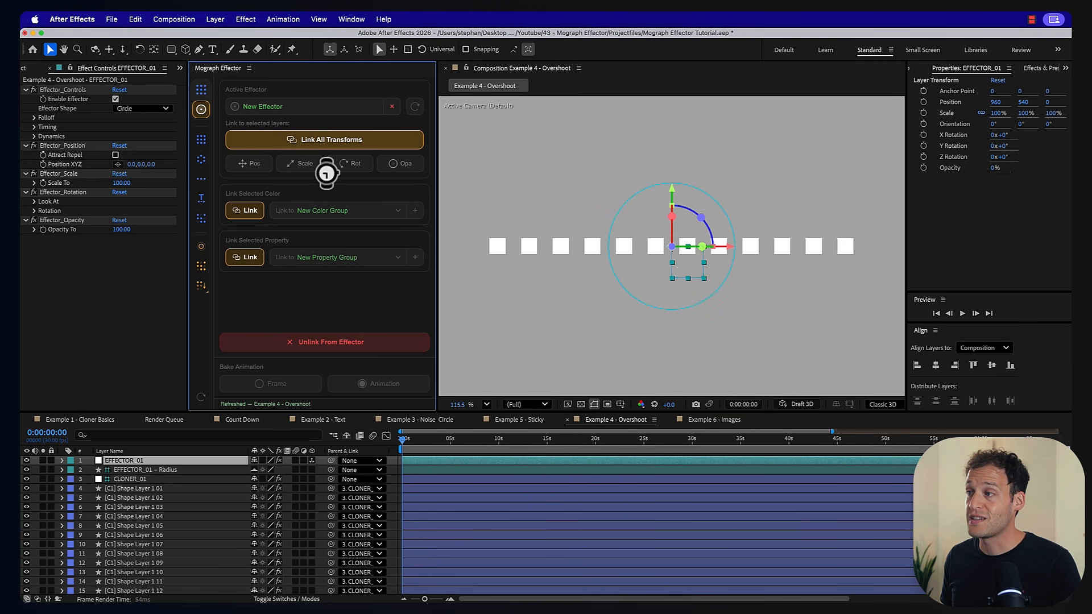
# - Set the effector's Y position offset to 127 and move EFFECTOR_01 to about X 818, Y 485
pyautogui.click(67, 146)
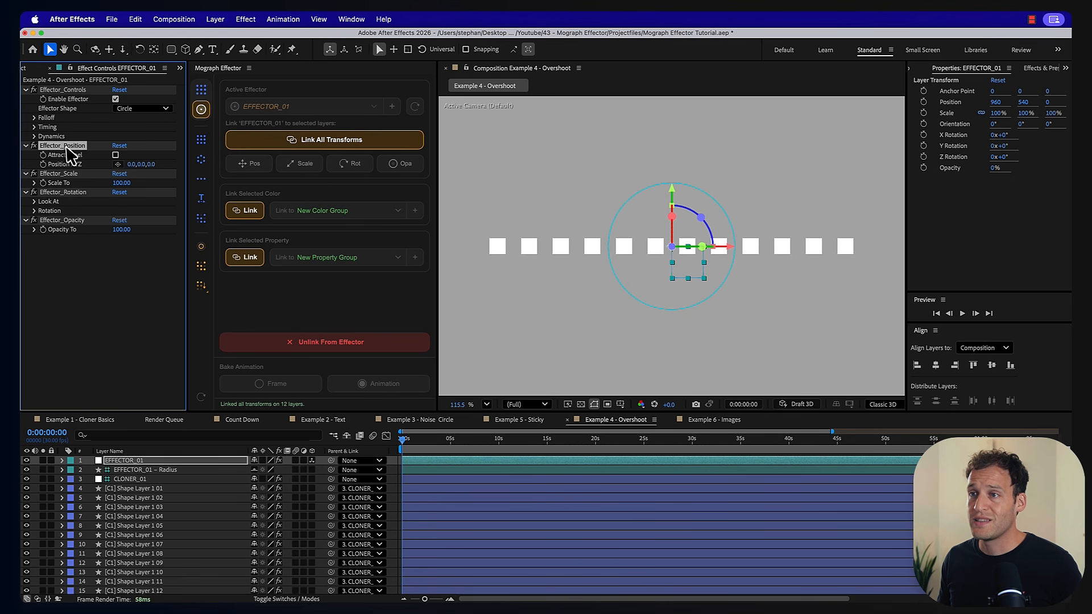
pyautogui.moveTo(141, 164); pyautogui.dragTo(212, 163)
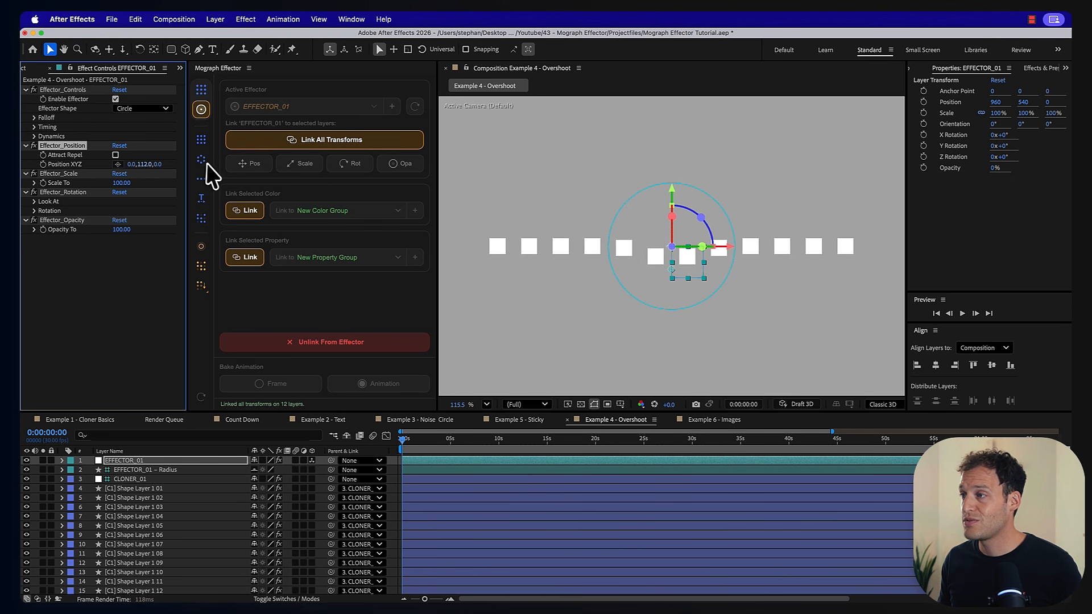
pyautogui.moveTo(683, 268); pyautogui.dragTo(637, 241)
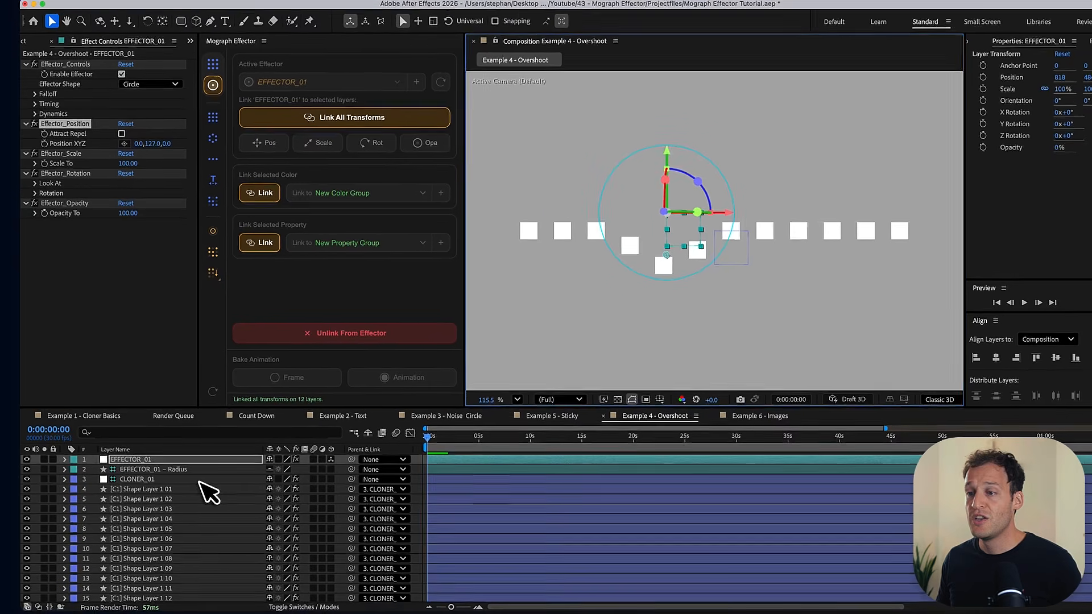
# - Link the fill color of all 12 clones to a new color group on EFFECTOR_01
pyautogui.click(156, 488)
pyautogui.scroll(-1, 153, 493)
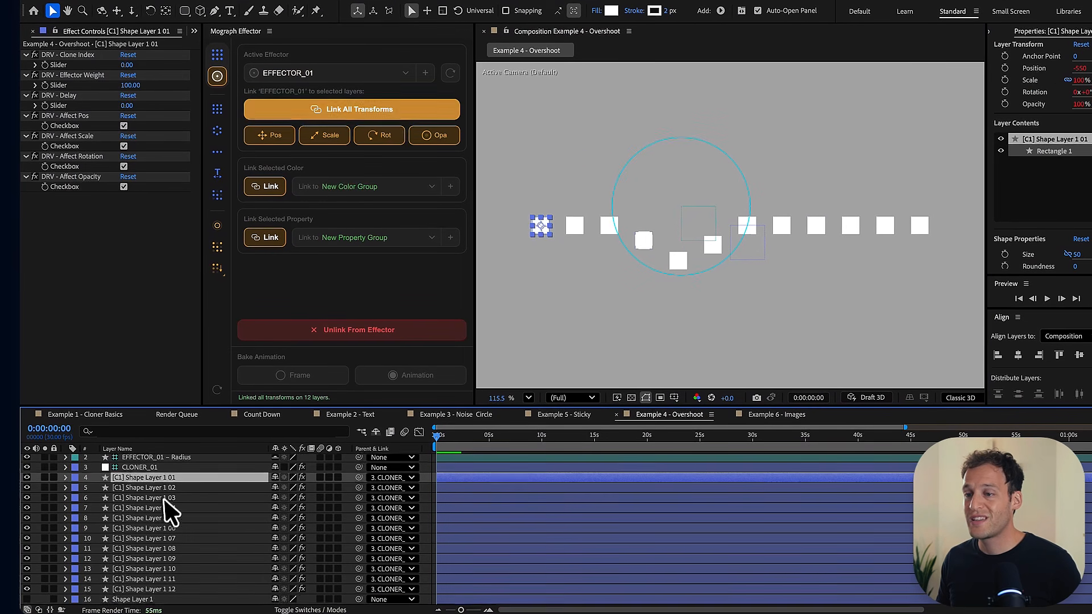
pyautogui.keyDown('shift'); pyautogui.click(156, 586); pyautogui.keyUp('shift')
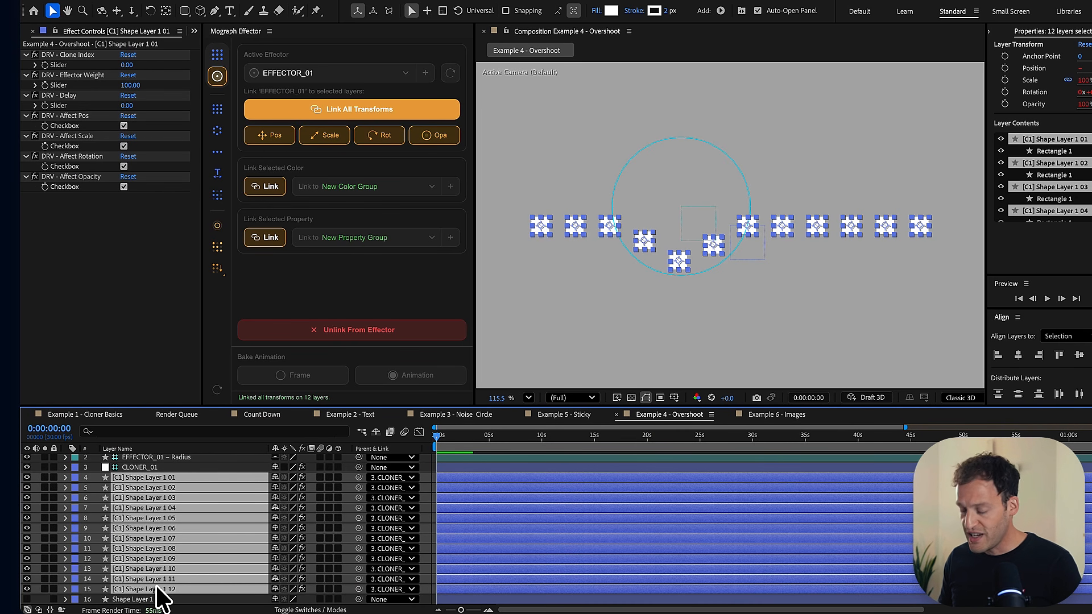
pyautogui.press('u')
pyautogui.press('u')
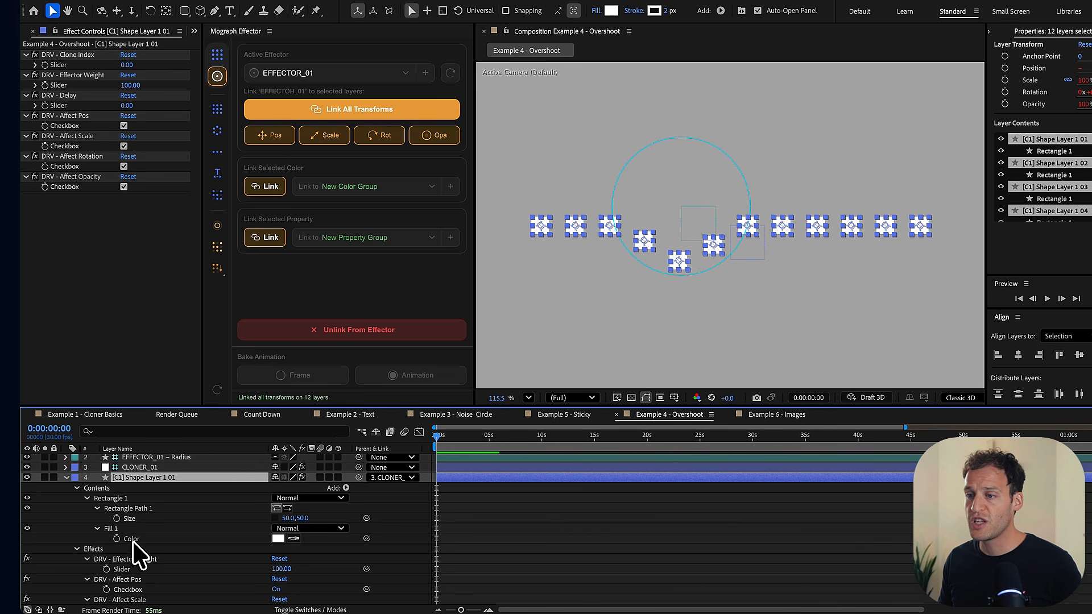
pyautogui.click(133, 540)
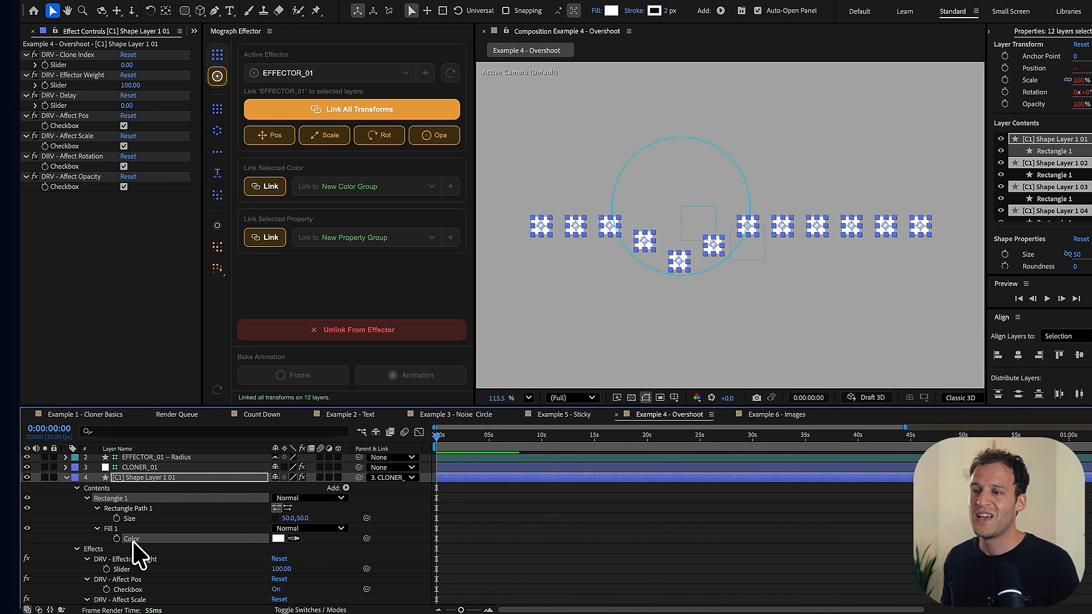
pyautogui.scroll(2, 136, 552)
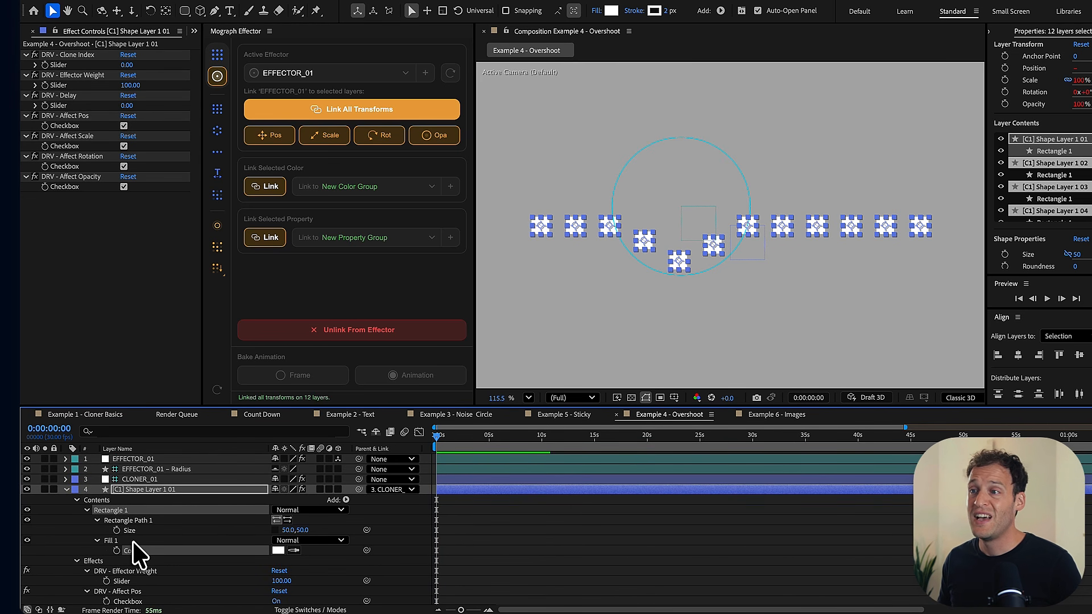
pyautogui.click(273, 189)
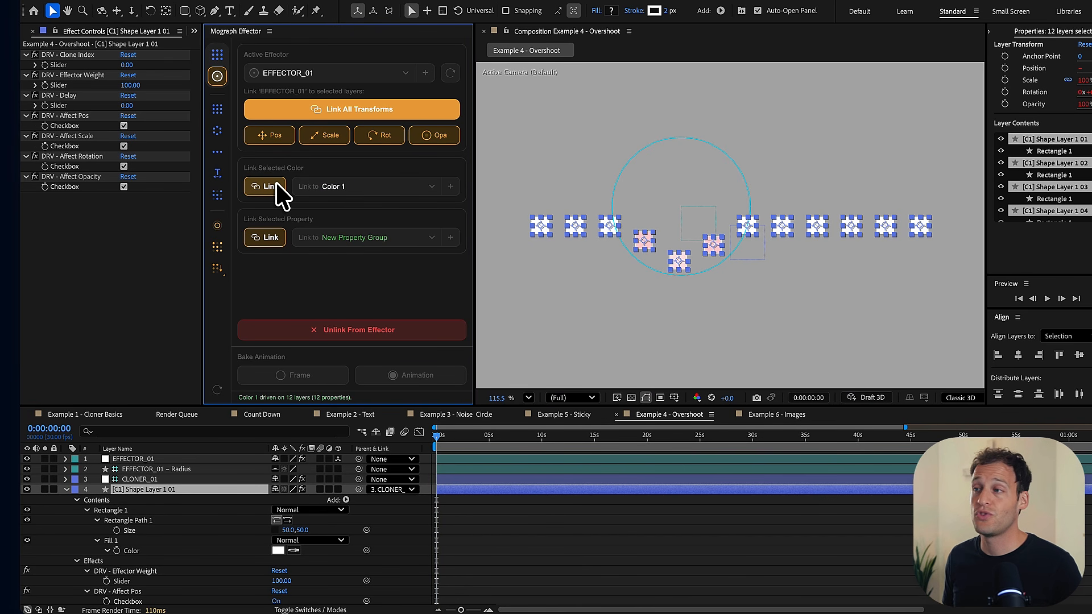
# - Set the From color of EFFECTOR_01's color group to light blue, 3EB1FF
pyautogui.click(142, 461)
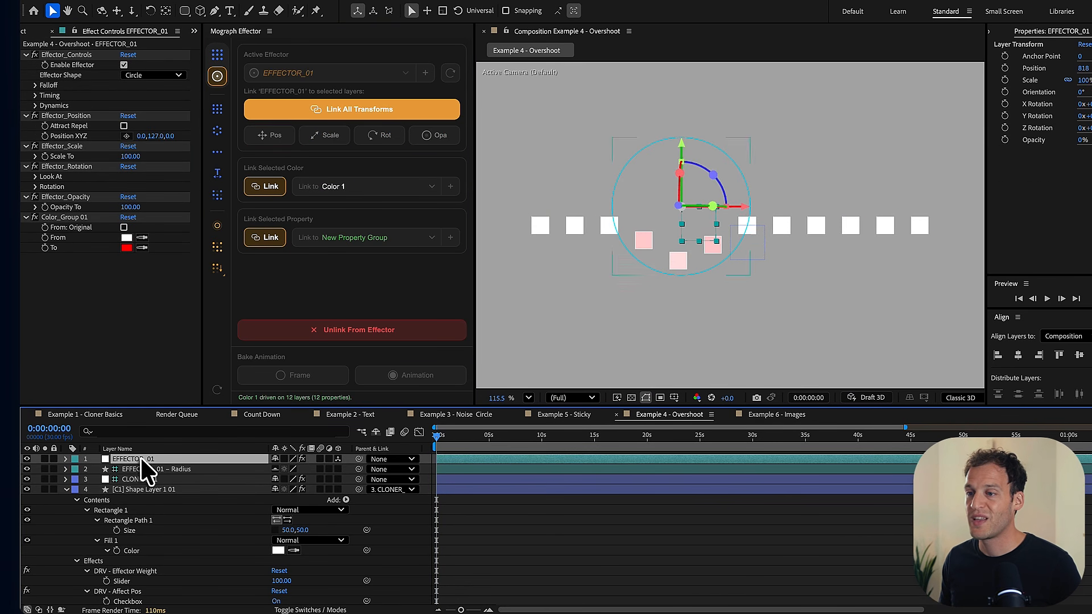
pyautogui.click(126, 239)
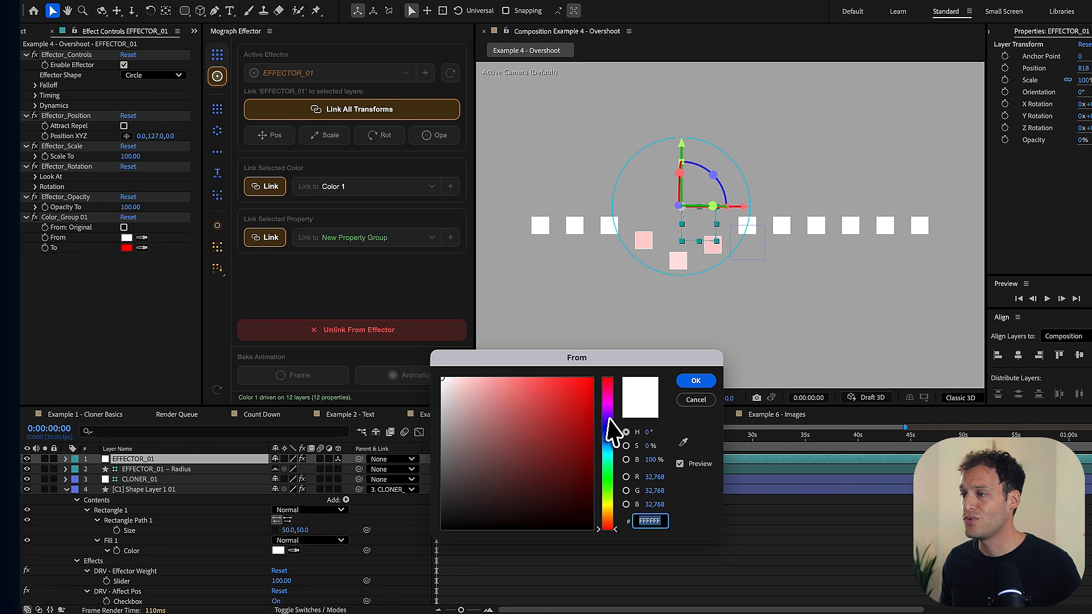
pyautogui.moveTo(609, 420); pyautogui.dragTo(608, 443)
pyautogui.click(523, 380)
pyautogui.click(556, 379)
pyautogui.click(696, 381)
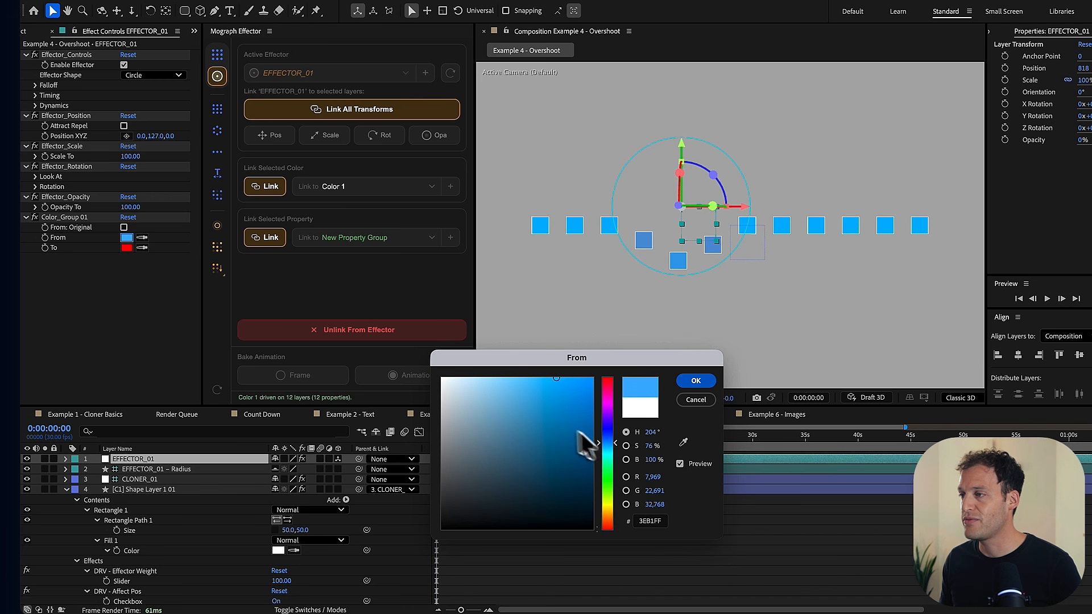
# - Set the To color of the color group to near-black, 080000
pyautogui.click(126, 248)
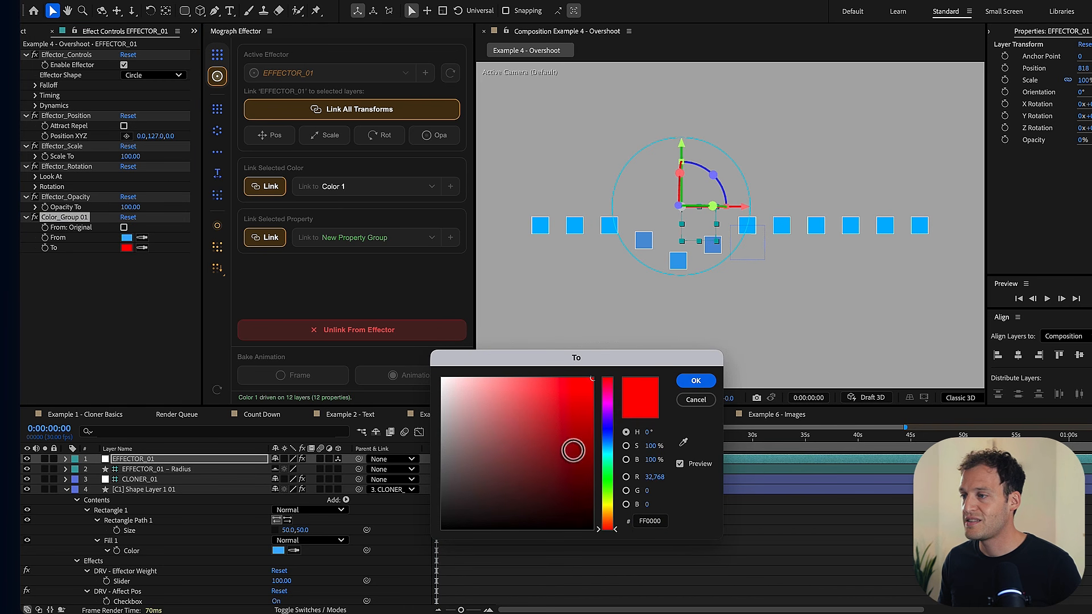
pyautogui.moveTo(572, 450); pyautogui.dragTo(592, 523)
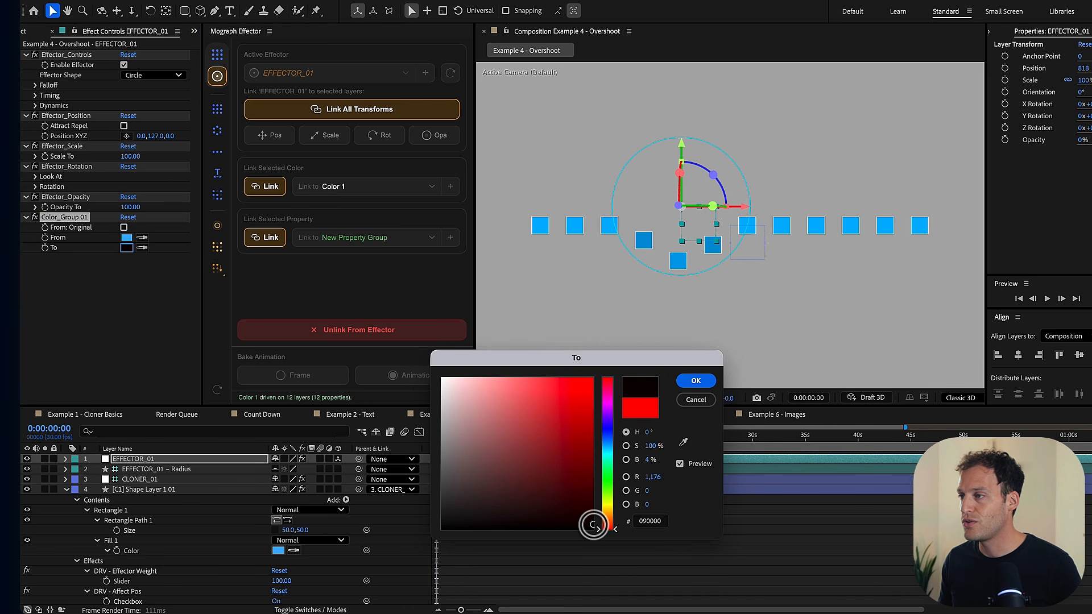
pyautogui.click(696, 381)
# - Move EFFECTOR_01 down onto the row, at about X 809, and enable From: Original for the color group
pyautogui.moveTo(692, 227); pyautogui.dragTo(693, 254)
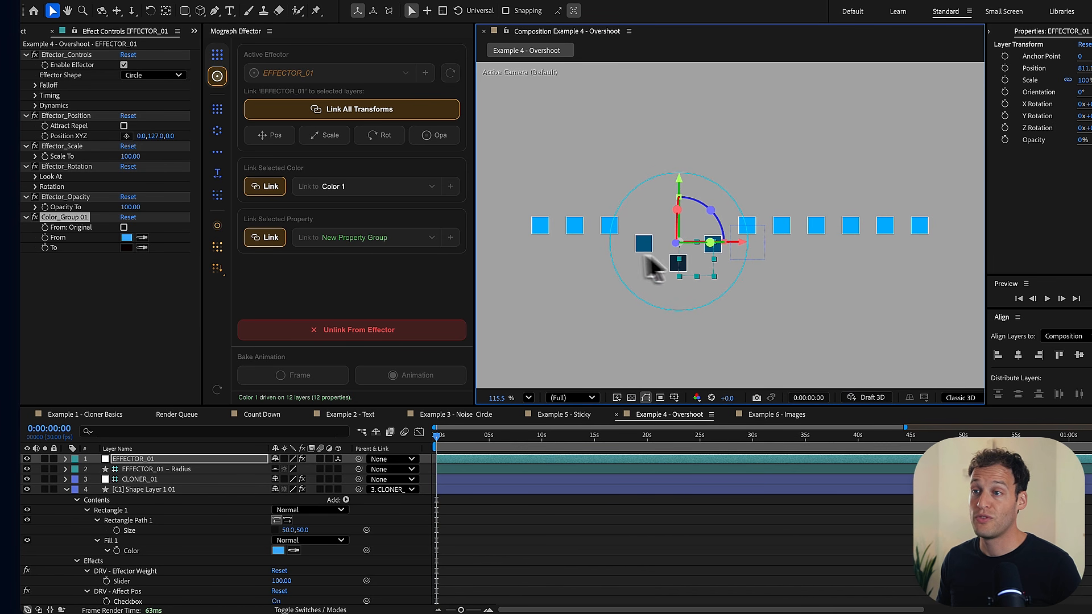
pyautogui.click(124, 228)
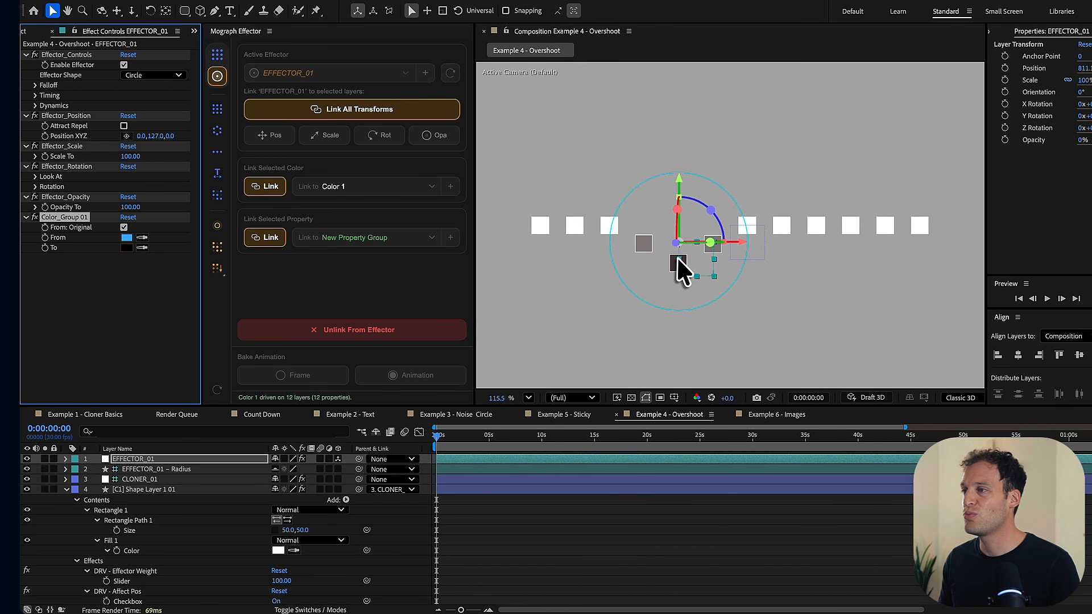
pyautogui.moveTo(677, 258)
pyautogui.mouseDown()
pyautogui.moveTo(677, 233)
pyautogui.moveTo(677, 260)
pyautogui.mouseUp()
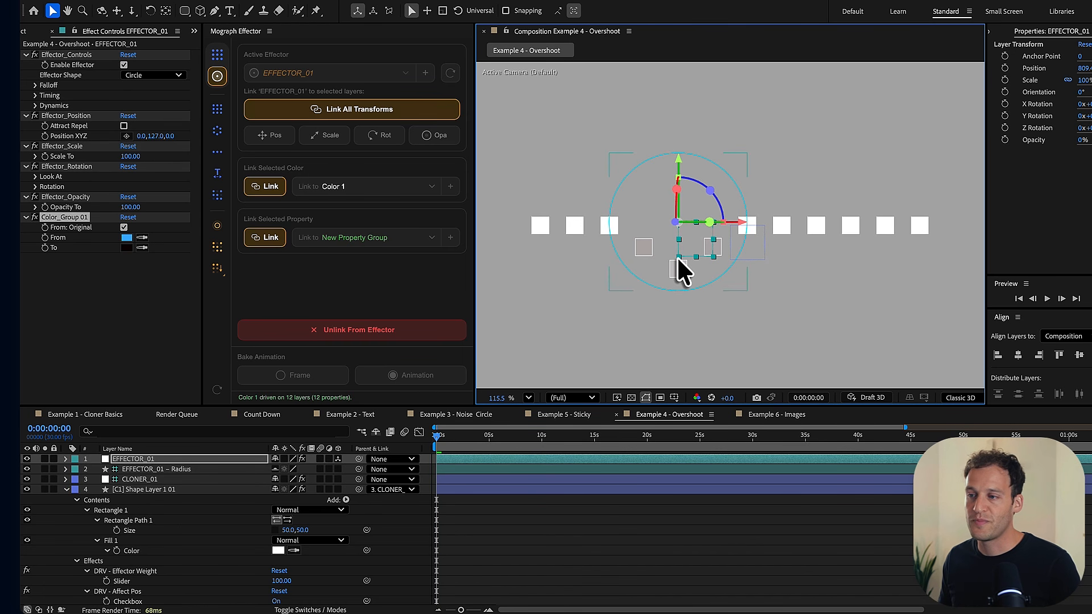
# - Link the rectangle path Size of all 12 clones to a new property group on EFFECTOR_01
pyautogui.press('super+shift+a')
pyautogui.press('u')
pyautogui.click(183, 492)
pyautogui.scroll(-1, 183, 501)
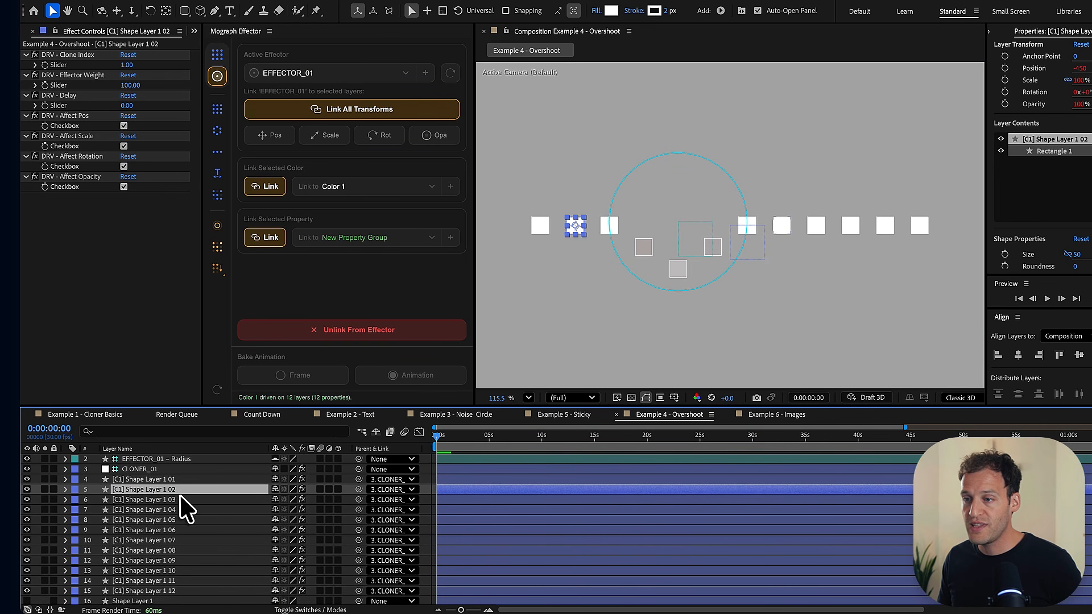
pyautogui.keyDown('shift'); pyautogui.click(169, 591); pyautogui.keyUp('shift')
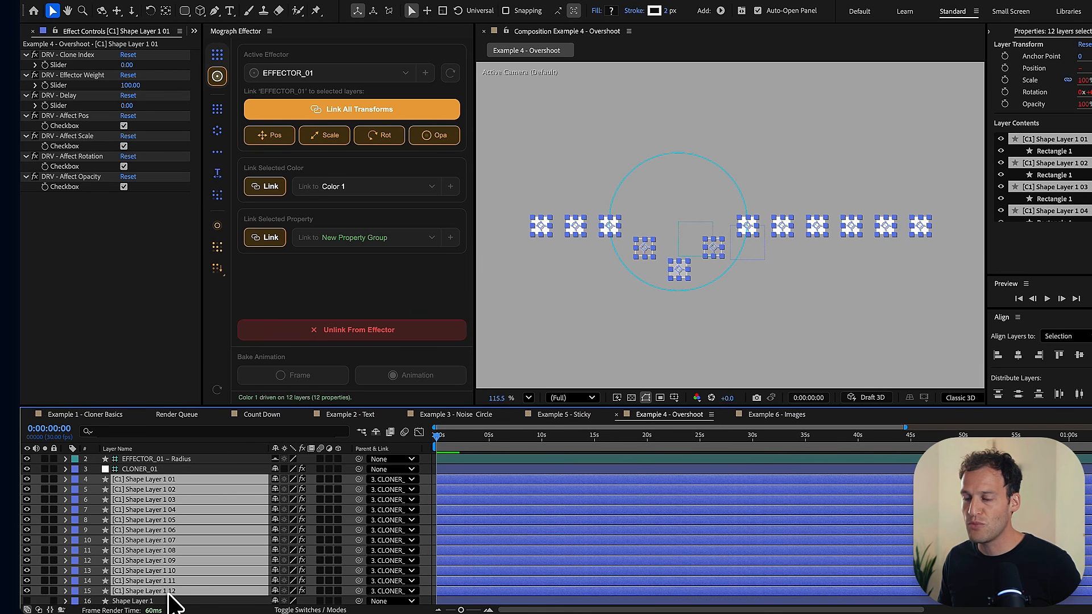
pyautogui.press('u')
pyautogui.press('u')
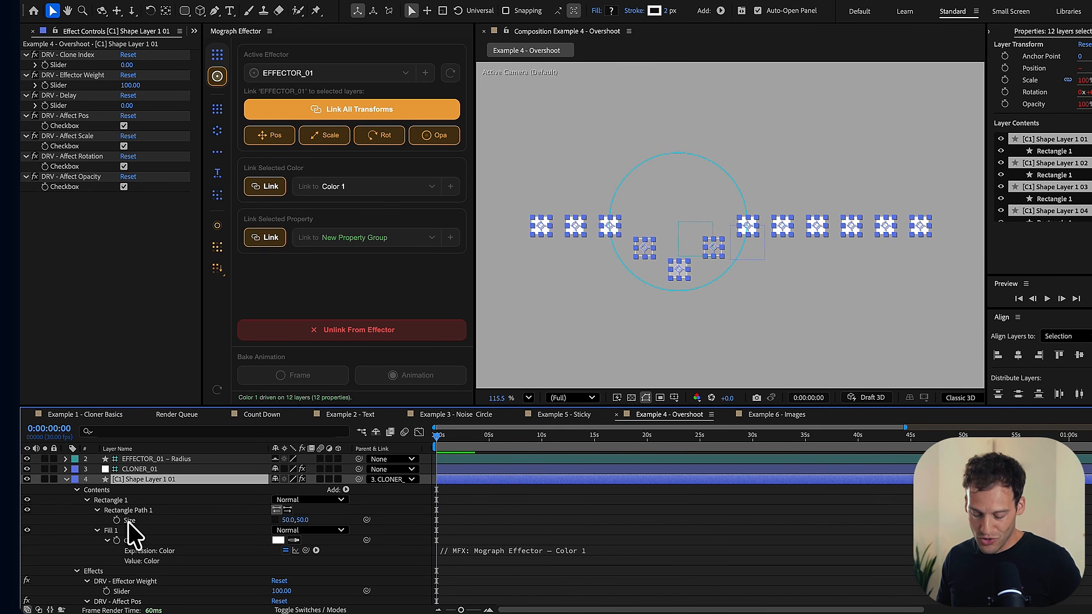
pyautogui.click(128, 521)
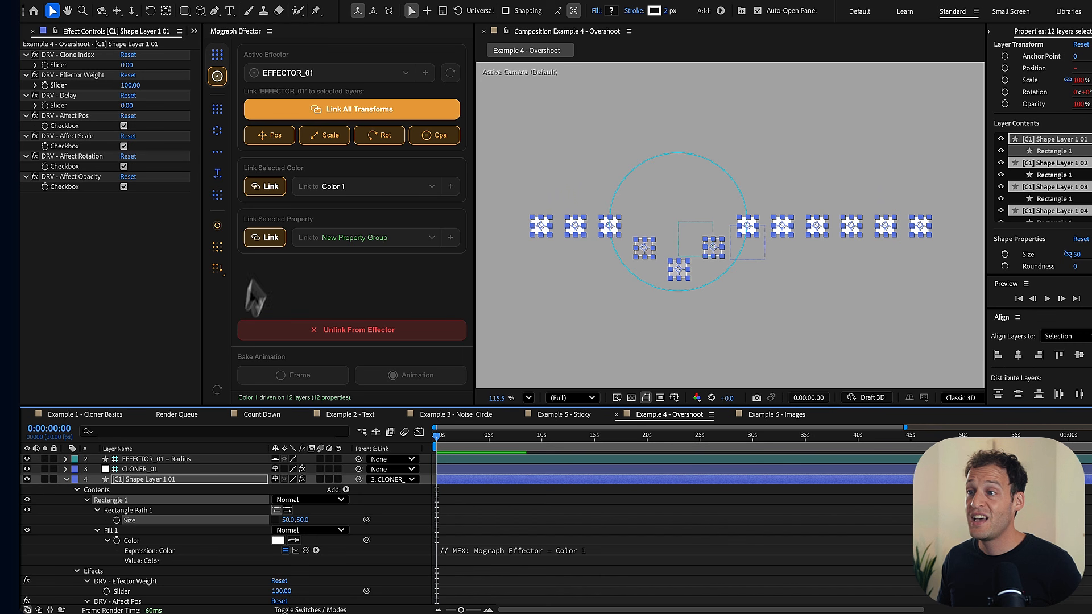
pyautogui.click(265, 237)
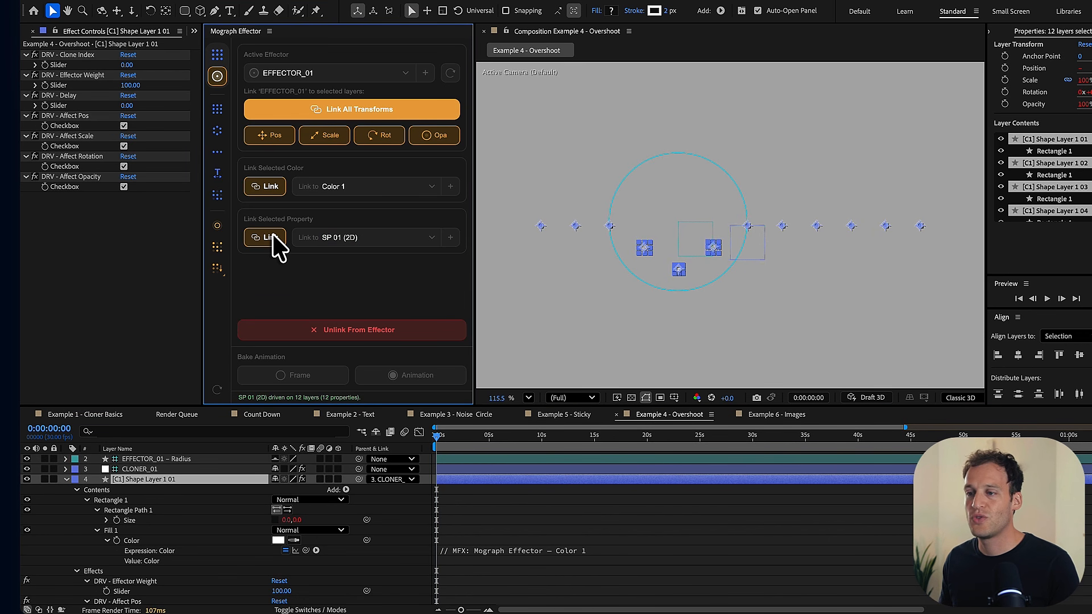
# - Set the From values of EFFECTOR_01's Special_Property_2D 01 to 50, 50
pyautogui.press('u')
pyautogui.click(136, 460)
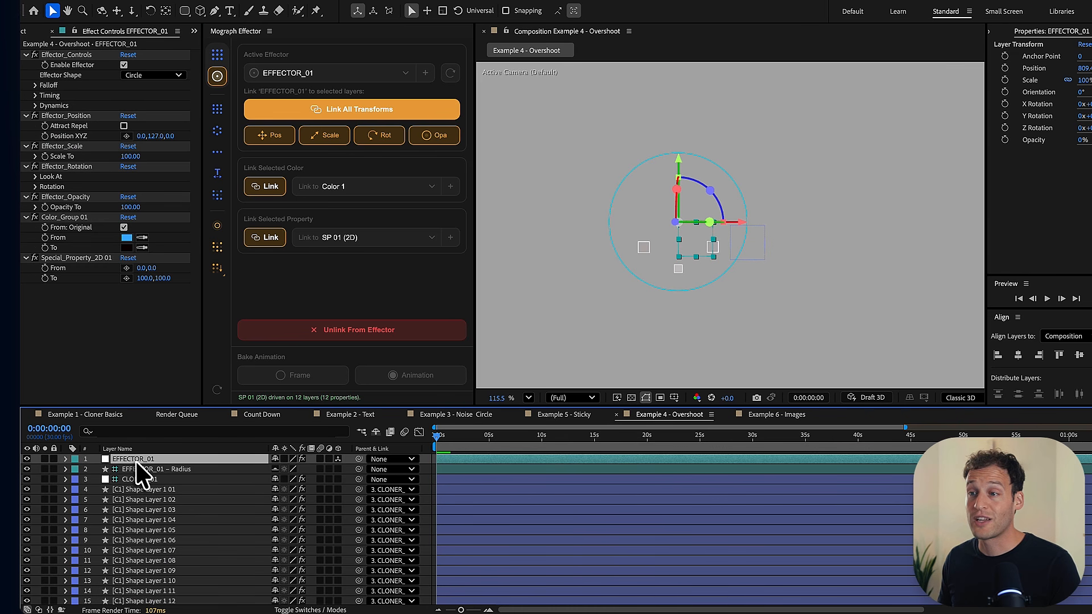
pyautogui.click(84, 259)
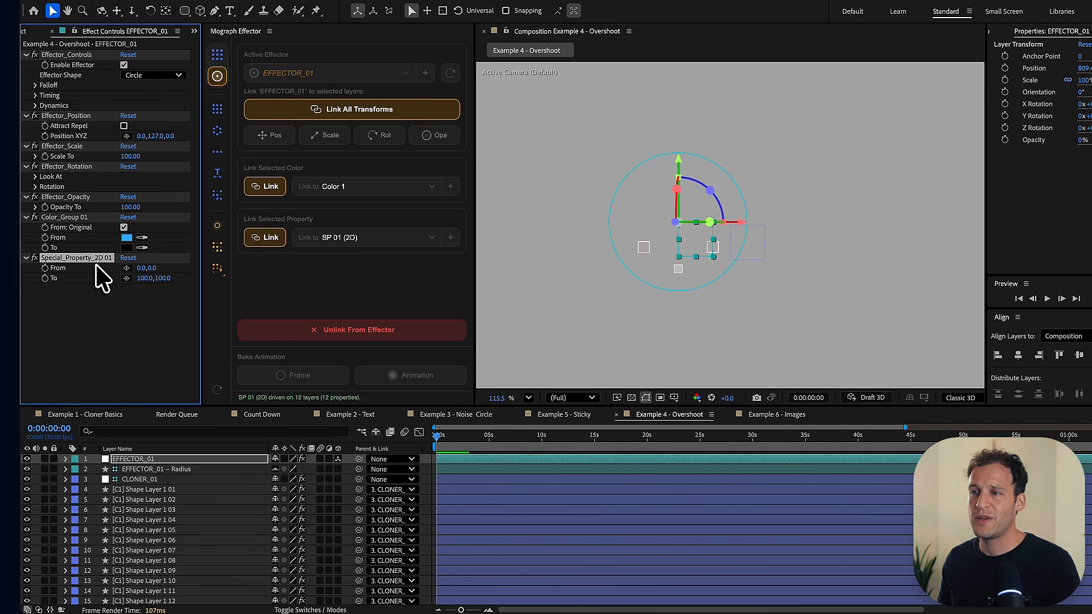
pyautogui.click(150, 306)
pyautogui.click(162, 268)
pyautogui.write('5')
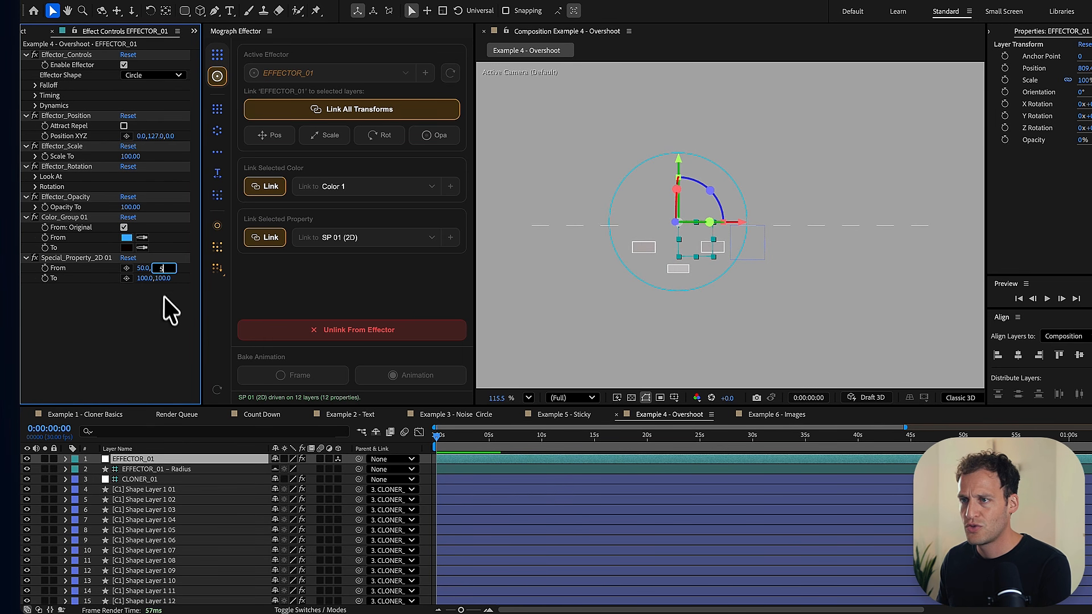
pyautogui.write('0')
pyautogui.press('Return')
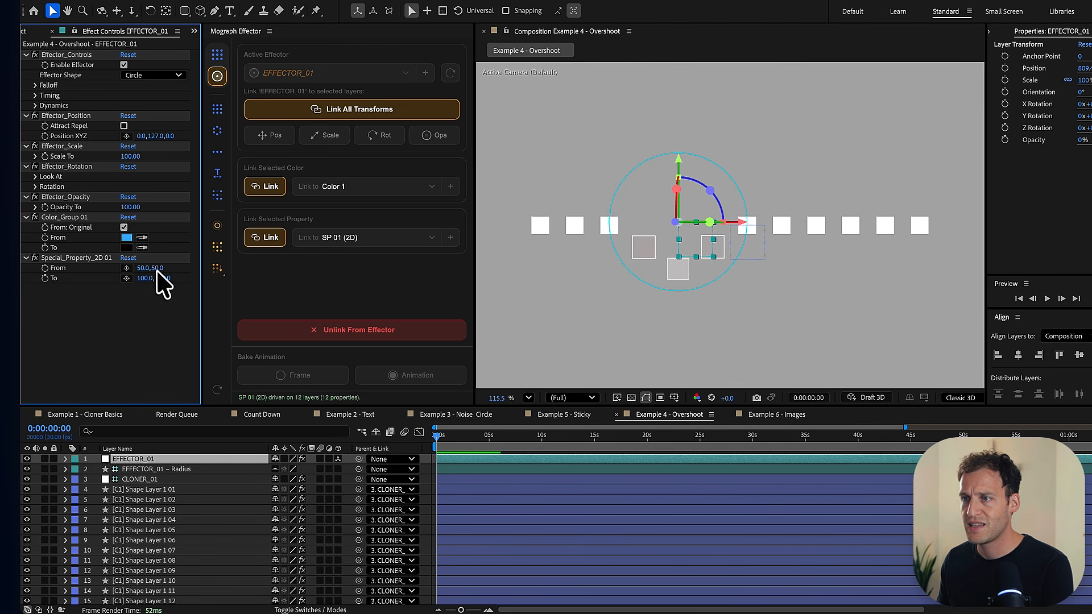
# - Adjust the linked size property to From 37, 14 and To 58, 345, and hide the layer controls
pyautogui.moveTo(158, 271); pyautogui.dragTo(136, 273)
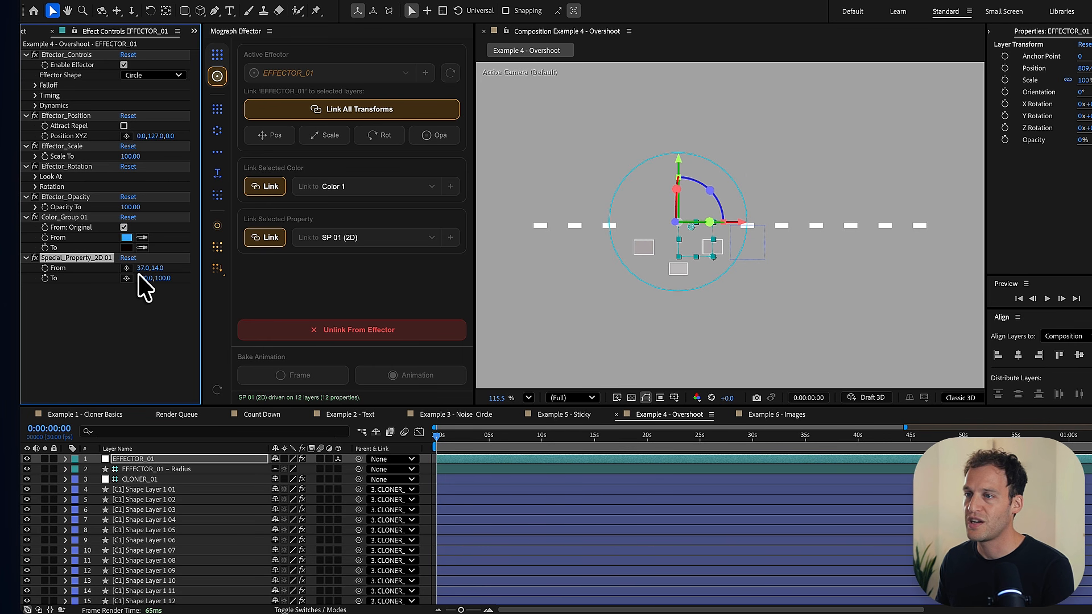
pyautogui.moveTo(149, 283); pyautogui.dragTo(178, 288)
pyautogui.moveTo(255, 278); pyautogui.dragTo(320, 265)
pyautogui.press('super+shift+h')
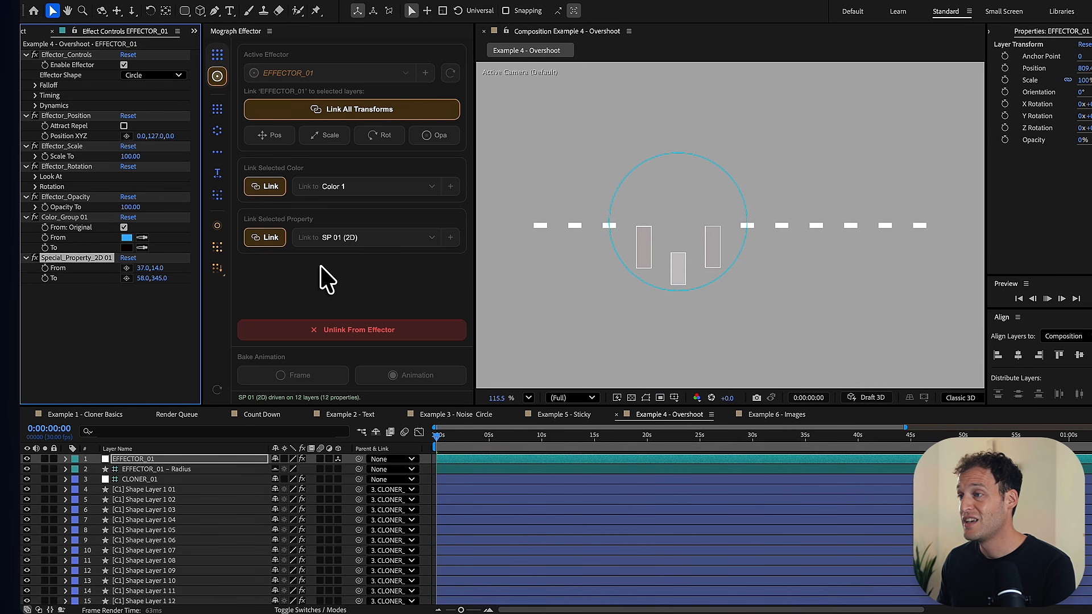
# - Show the layer controls again and move EFFECTOR_01 back and forth along the row, ending at about X 824
pyautogui.press('super+shift+h')
pyautogui.moveTo(694, 246)
pyautogui.mouseDown()
pyautogui.moveTo(515, 245)
pyautogui.moveTo(592, 233)
pyautogui.moveTo(703, 247)
pyautogui.mouseUp()
pyautogui.hotkey('shift', 'Right')
pyautogui.hotkey('shift', 'Right')
pyautogui.hotkey('shift', 'Right')
pyautogui.hotkey('shift', 'Right')
pyautogui.hotkey('shift', 'Right')
pyautogui.hotkey('shift', 'Right')
pyautogui.hotkey('shift', 'Right')
pyautogui.hotkey('shift', 'Right')
pyautogui.hotkey('shift', 'Right')
pyautogui.hotkey('shift', 'Right')
pyautogui.hotkey('shift', 'Right')
pyautogui.hotkey('shift', 'Right')
pyautogui.hotkey('shift', 'Right')
pyautogui.hotkey('shift', 'Right')
pyautogui.hotkey('shift', 'Right')
pyautogui.hotkey('shift', 'Right')
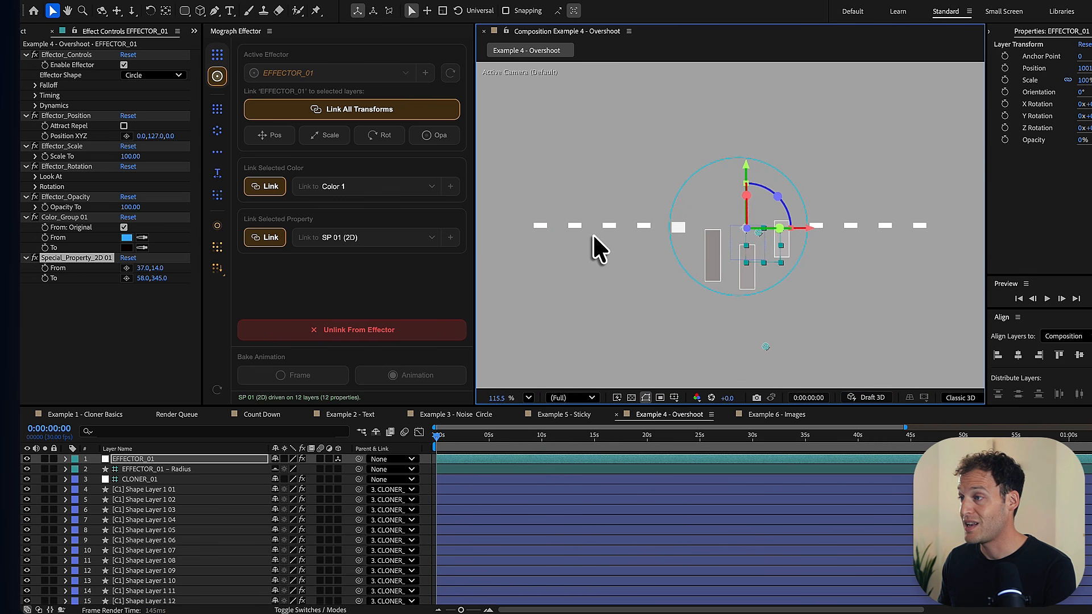
pyautogui.moveTo(843, 244)
pyautogui.mouseDown()
pyautogui.moveTo(930, 233)
pyautogui.moveTo(652, 254)
pyautogui.mouseUp()
pyautogui.moveTo(592, 233); pyautogui.dragTo(691, 230)
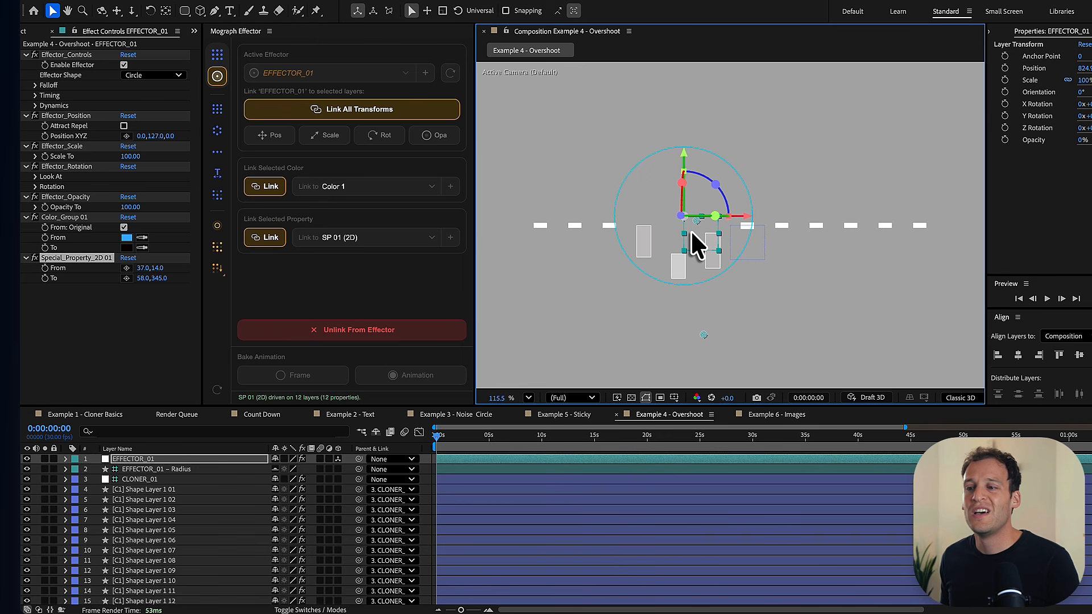
# - Link the rectangle path Roundness of all 12 clones to a new property group on EFFECTOR_01
pyautogui.click(171, 490)
pyautogui.scroll(-1, 181, 494)
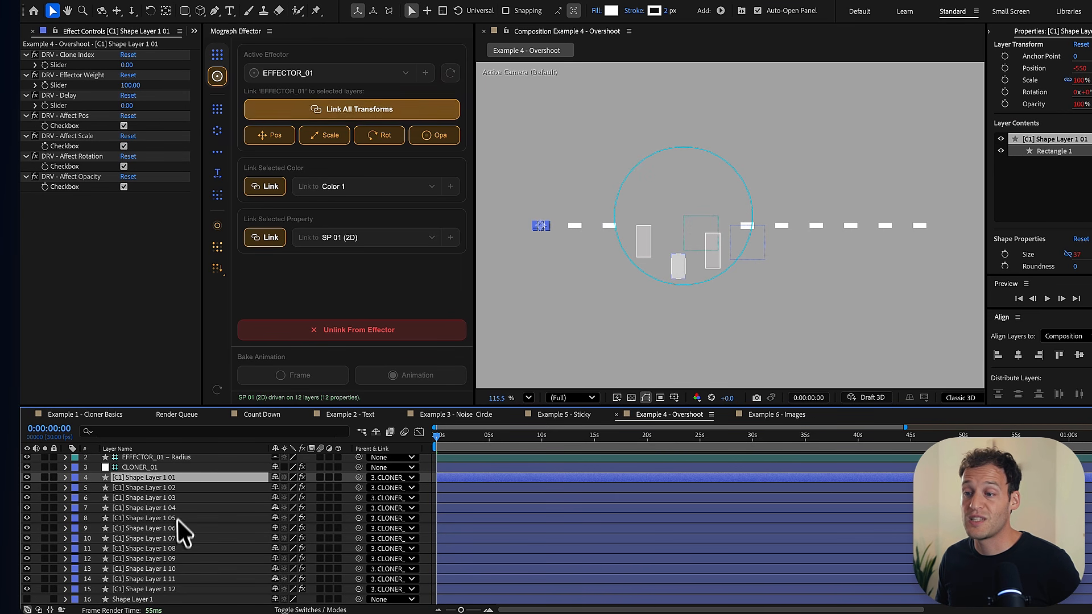
pyautogui.keyDown('shift'); pyautogui.click(171, 589); pyautogui.keyUp('shift')
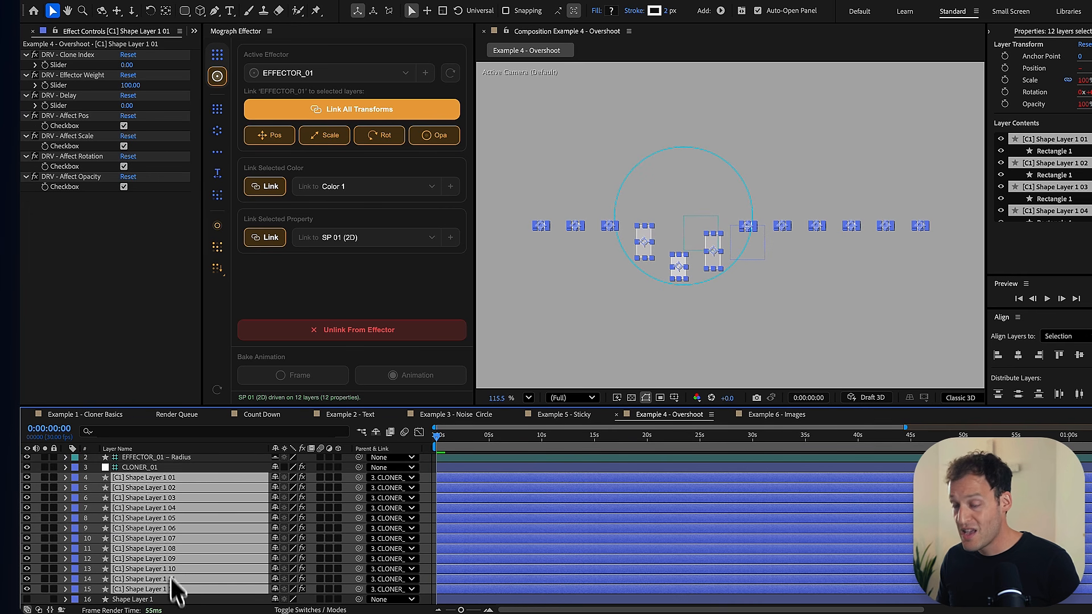
pyautogui.press('e')
pyautogui.press('e')
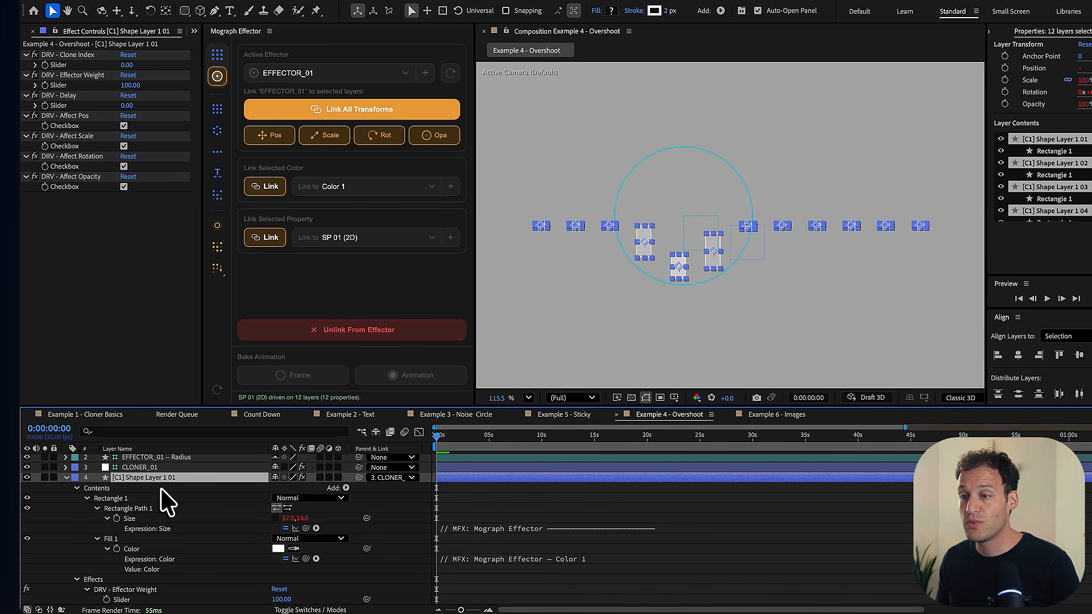
pyautogui.click(97, 509)
pyautogui.click(98, 509)
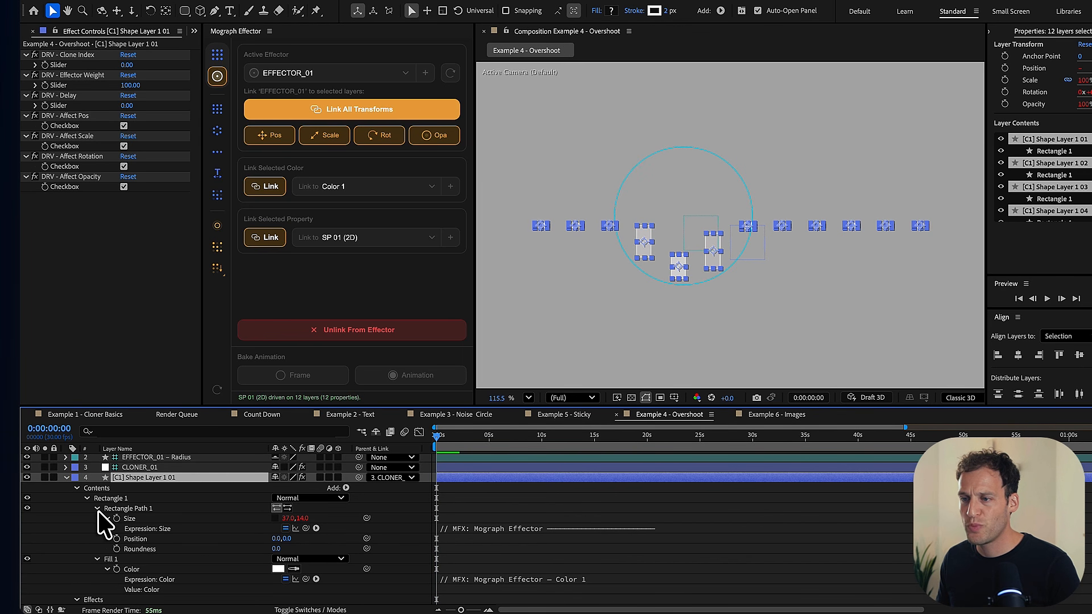
pyautogui.click(136, 549)
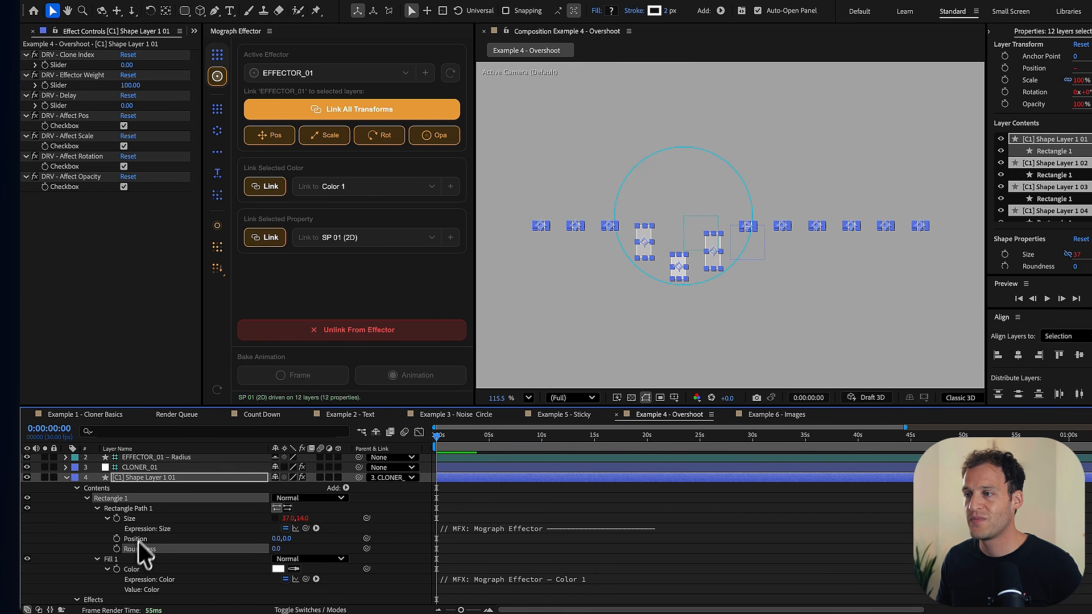
pyautogui.click(268, 245)
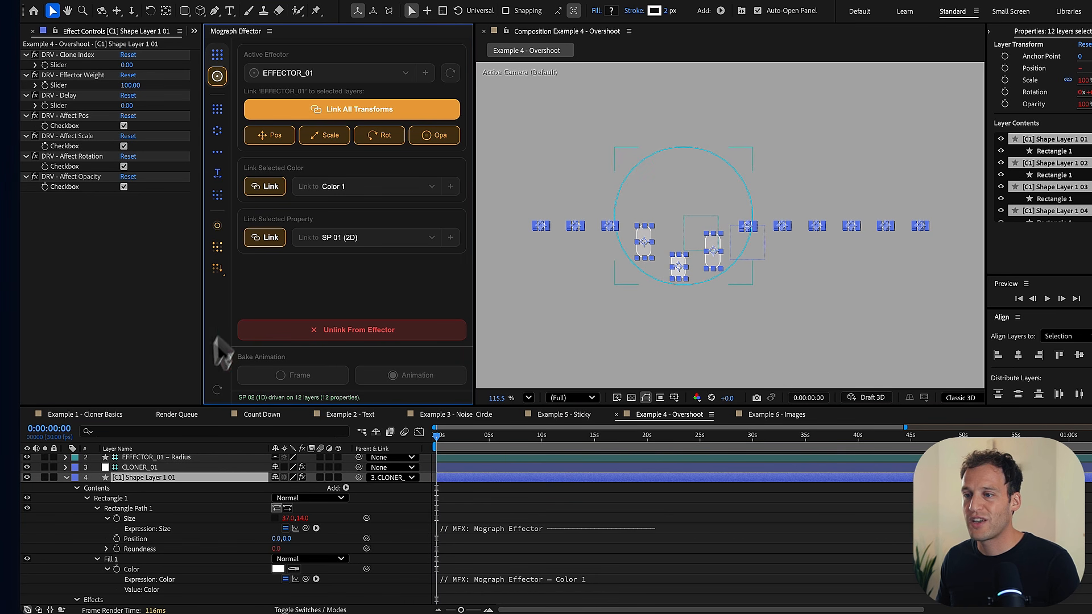
# - Set EFFECTOR_01's Special_Property_1D 02 to From 0 and To 50
pyautogui.scroll(1, 153, 475)
pyautogui.click(149, 459)
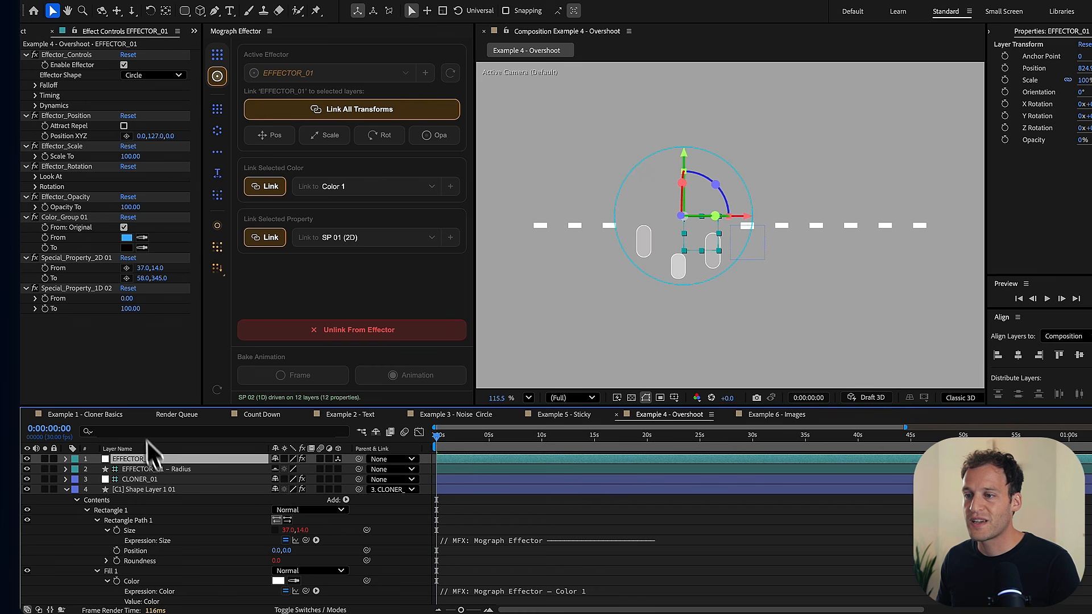
pyautogui.click(95, 289)
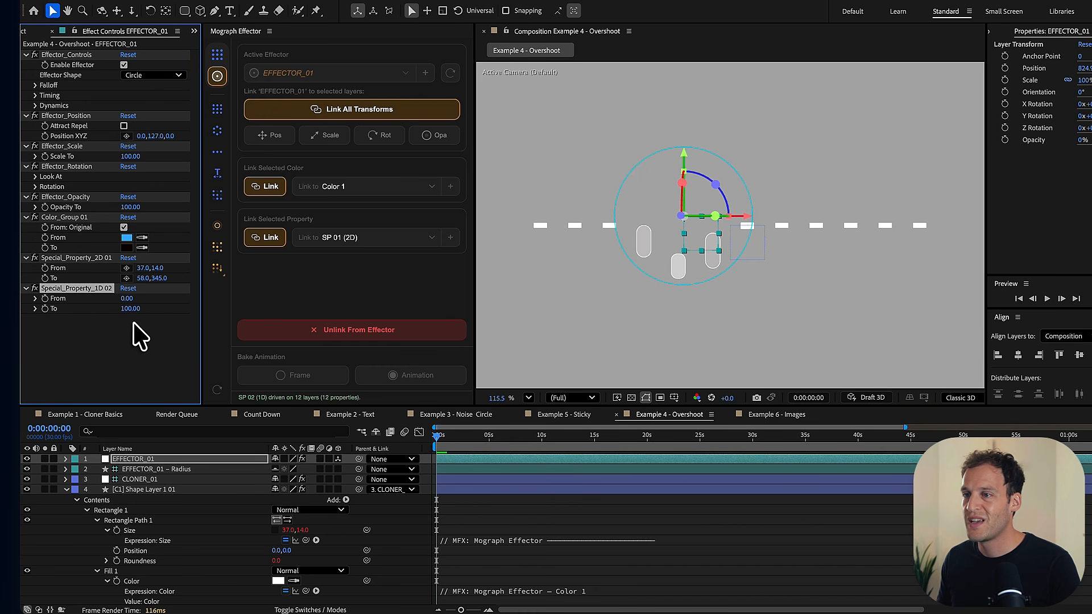
pyautogui.click(139, 339)
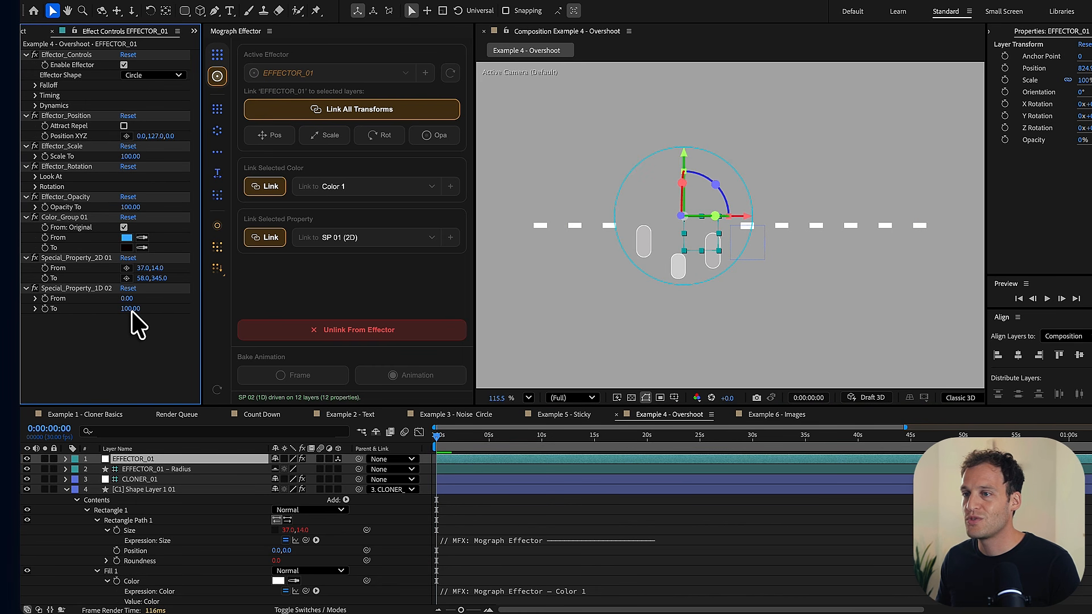
pyautogui.moveTo(130, 301); pyautogui.dragTo(130, 303)
pyautogui.click(130, 299)
pyautogui.write('0')
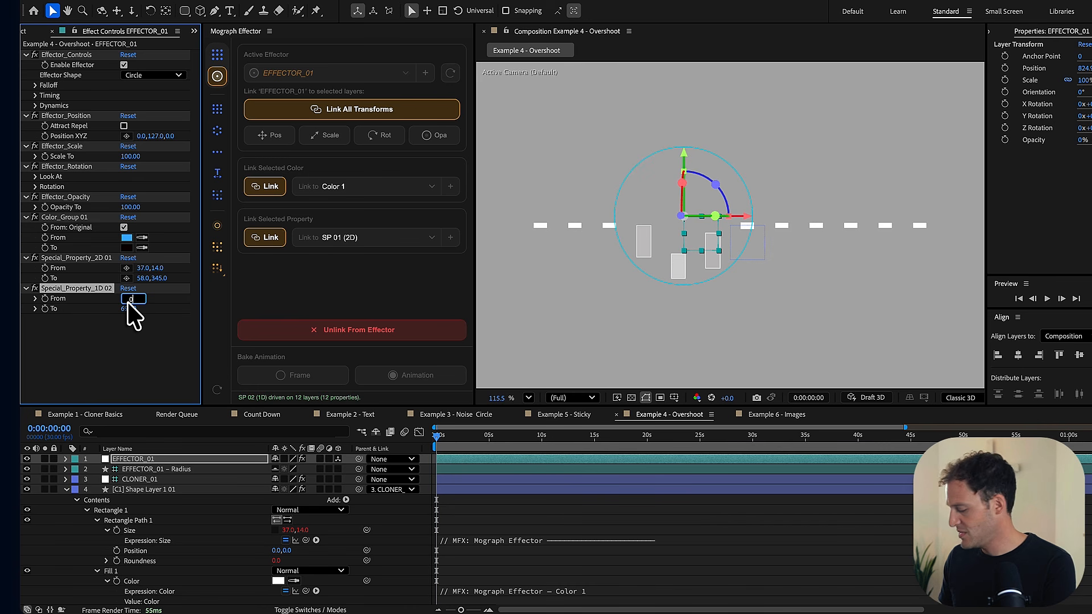
pyautogui.click(128, 310)
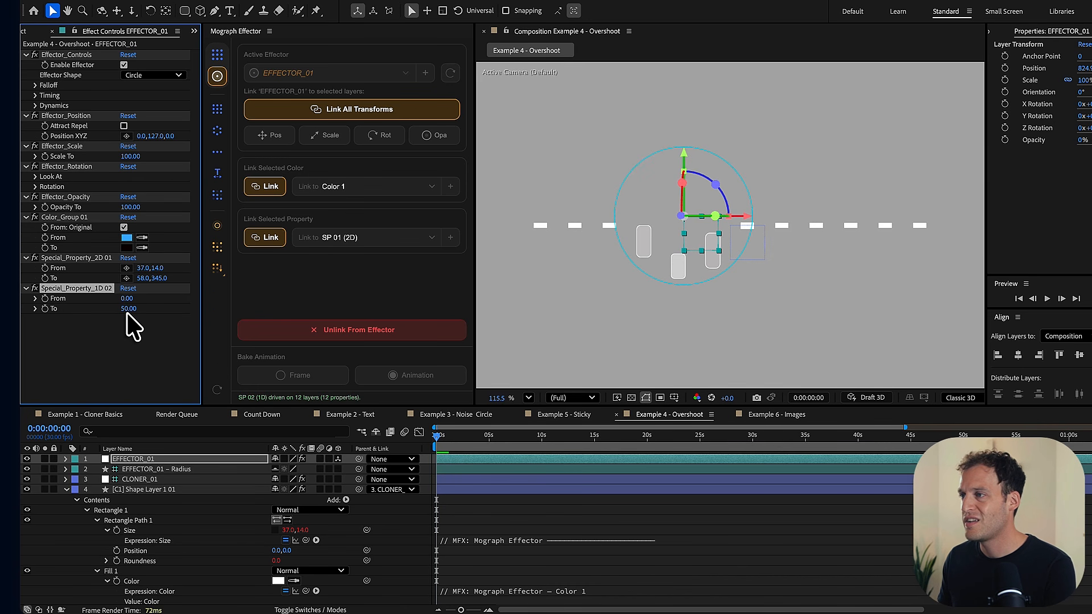
# - Move EFFECTOR_01 left of the clone row to about 144.4, 482.9 and set a Position keyframe at time 0
pyautogui.moveTo(699, 230)
pyautogui.mouseDown()
pyautogui.moveTo(571, 237)
pyautogui.moveTo(764, 227)
pyautogui.moveTo(936, 238)
pyautogui.moveTo(571, 238)
pyautogui.moveTo(476, 221)
pyautogui.mouseUp()
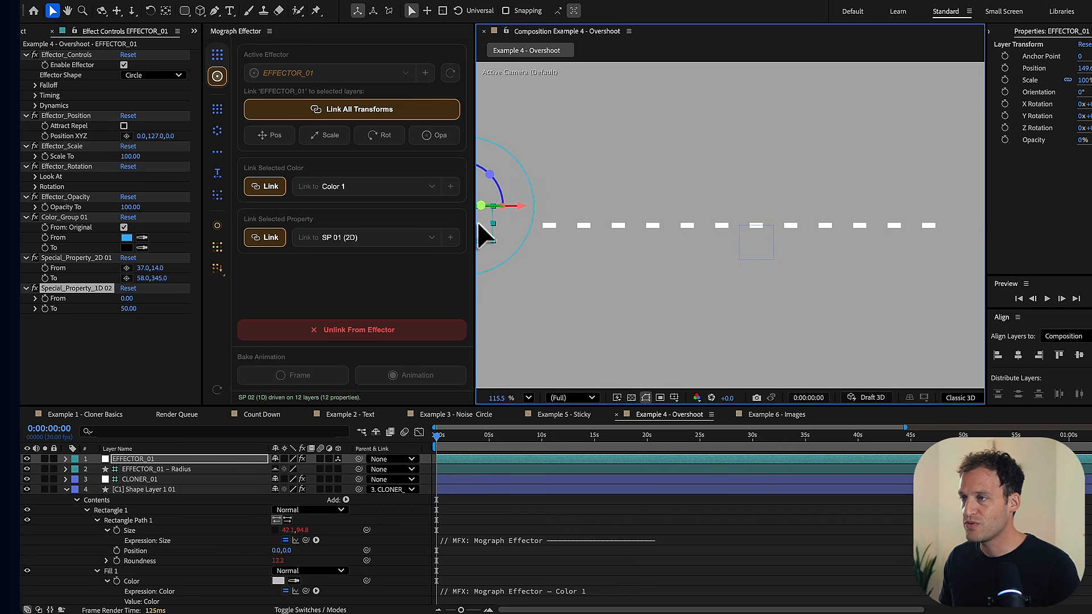
pyautogui.press('p')
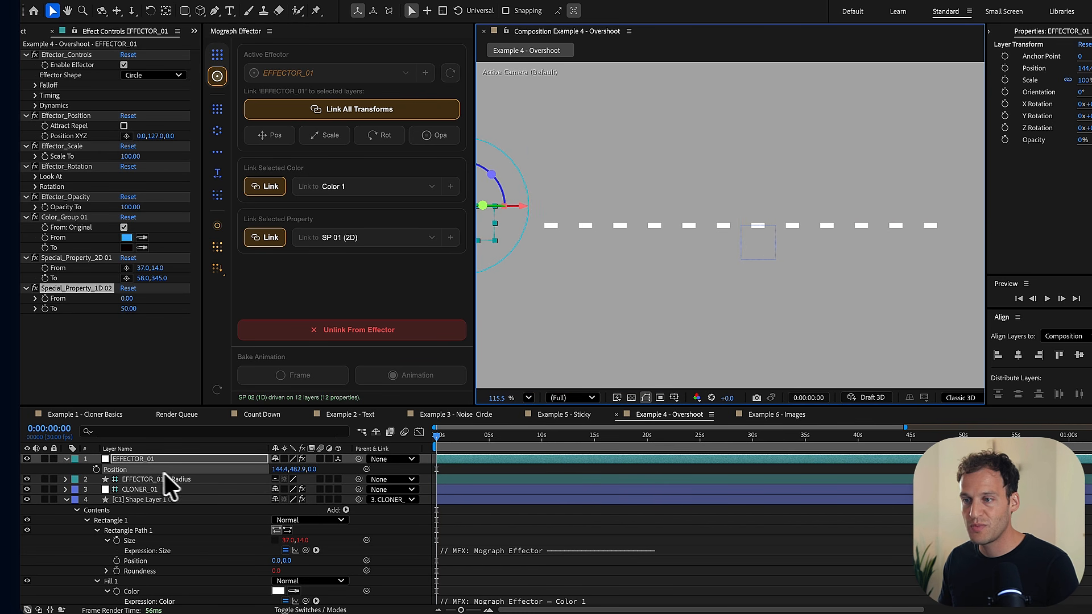
pyautogui.click(96, 469)
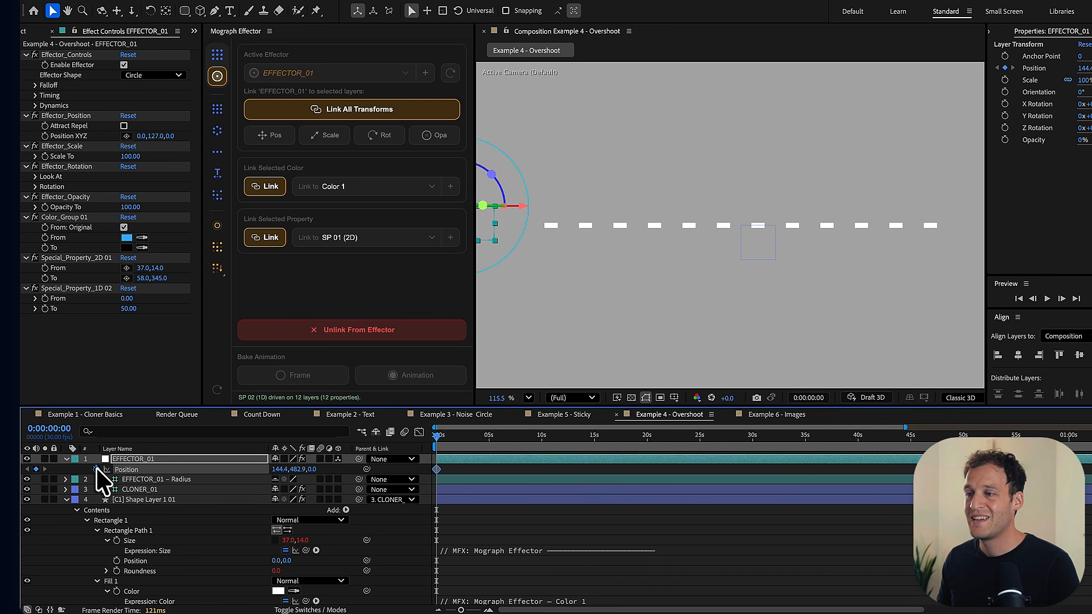
# - Add a second EFFECTOR_01 Position keyframe at 0:00:01:08, placing it past the row's right end at about 1702.9, 522.9
pyautogui.press('pagedown')
pyautogui.press('pagedown')
pyautogui.press('pagedown')
pyautogui.press('pagedown')
pyautogui.press('pagedown')
pyautogui.press('pagedown')
pyautogui.press('pagedown')
pyautogui.moveTo(456, 444); pyautogui.dragTo(464, 444)
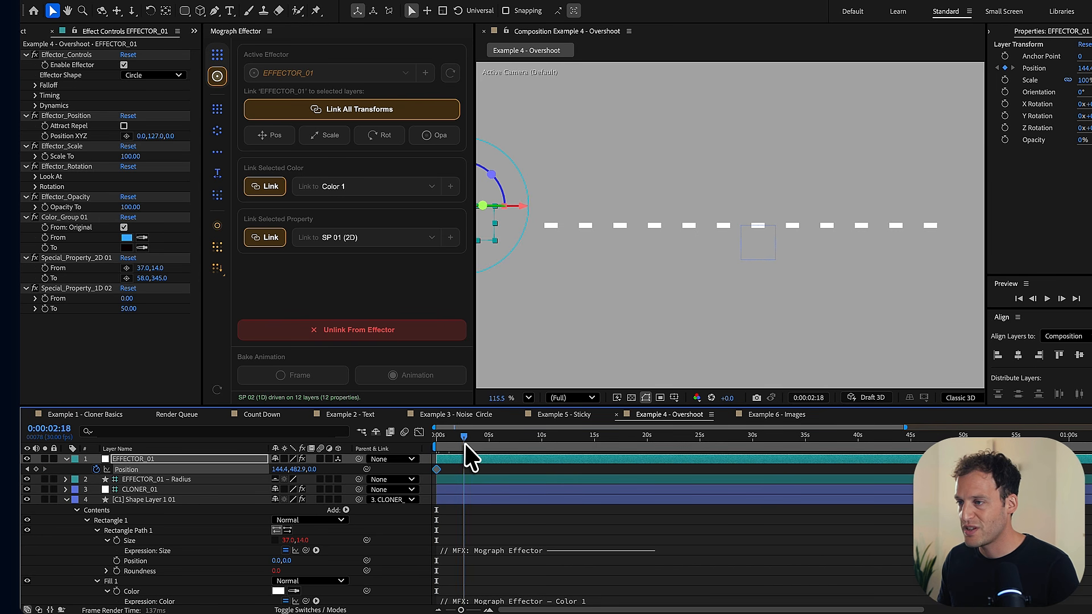
pyautogui.moveTo(491, 231); pyautogui.dragTo(1000, 224)
# - Shorten the work area to just after the second keyframe and preview the effector passing along the row
pyautogui.press('n')
pyautogui.hotkey('shift', '/')
pyautogui.press('space')
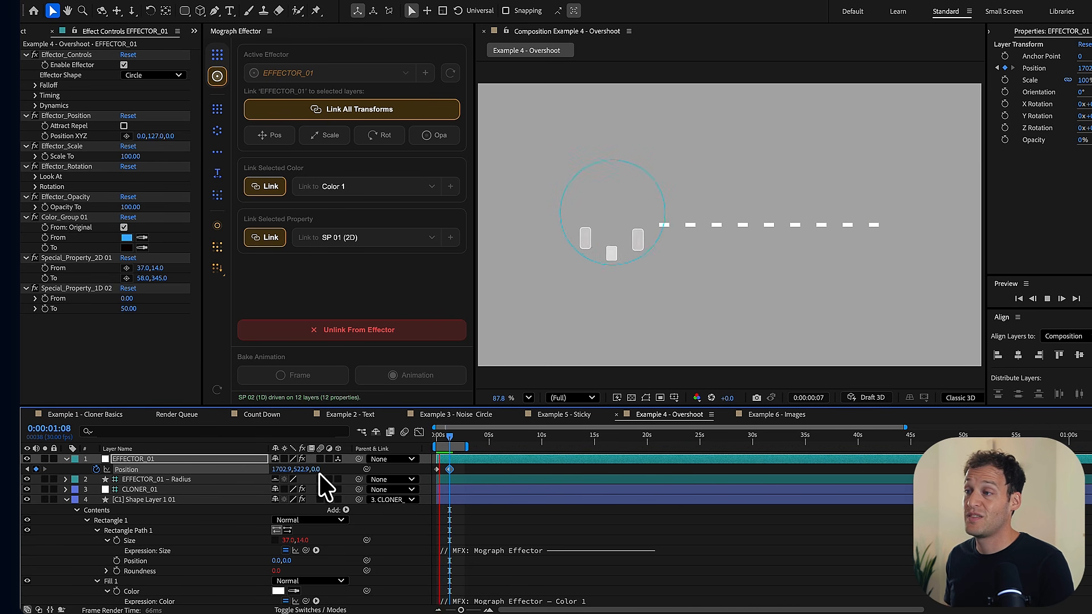
pyautogui.press('space')
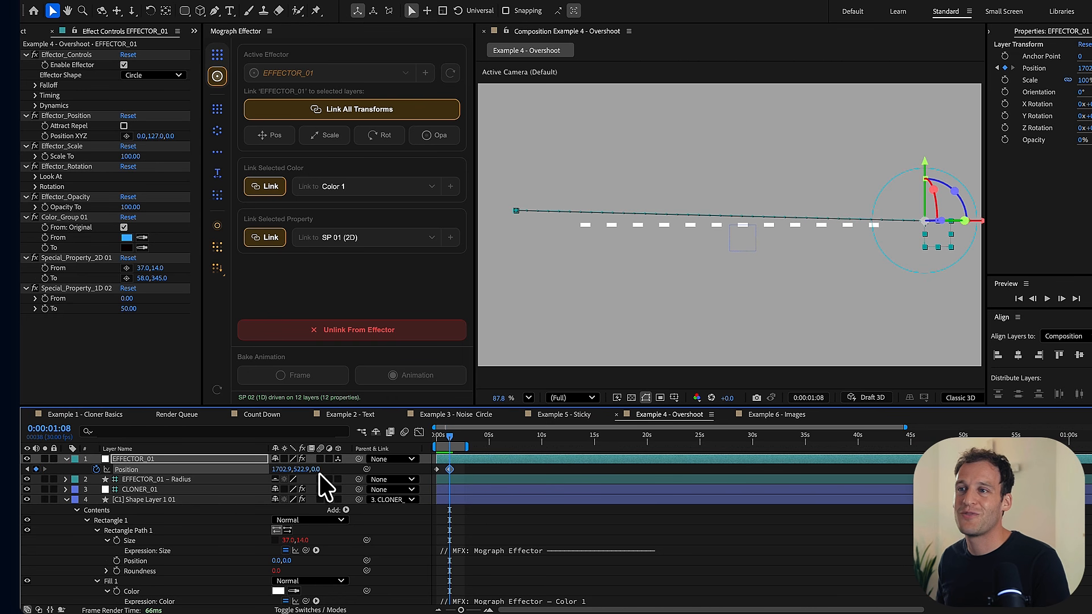
# - Enable Overshoot in EFFECTOR_01's Dynamics and set its frequency to 4.0, previewing the animation after each change
pyautogui.click(36, 107)
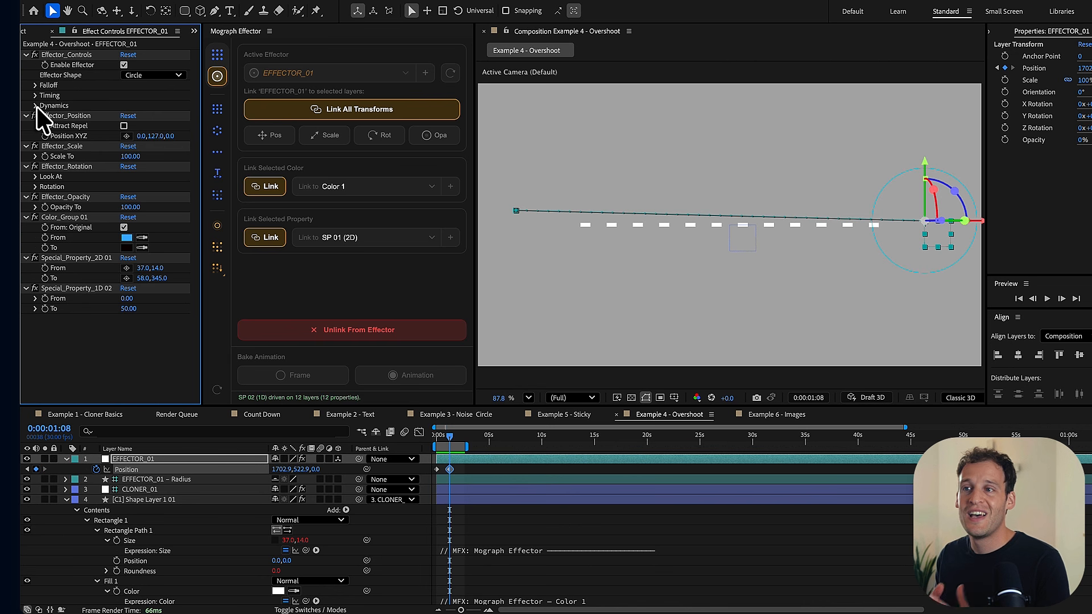
pyautogui.click(36, 106)
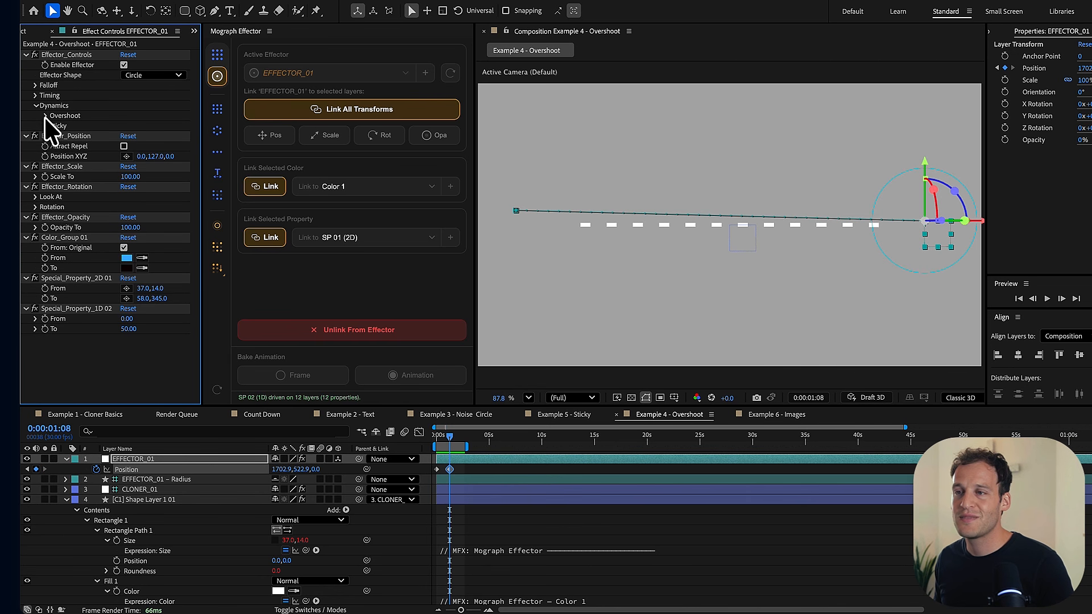
pyautogui.click(45, 116)
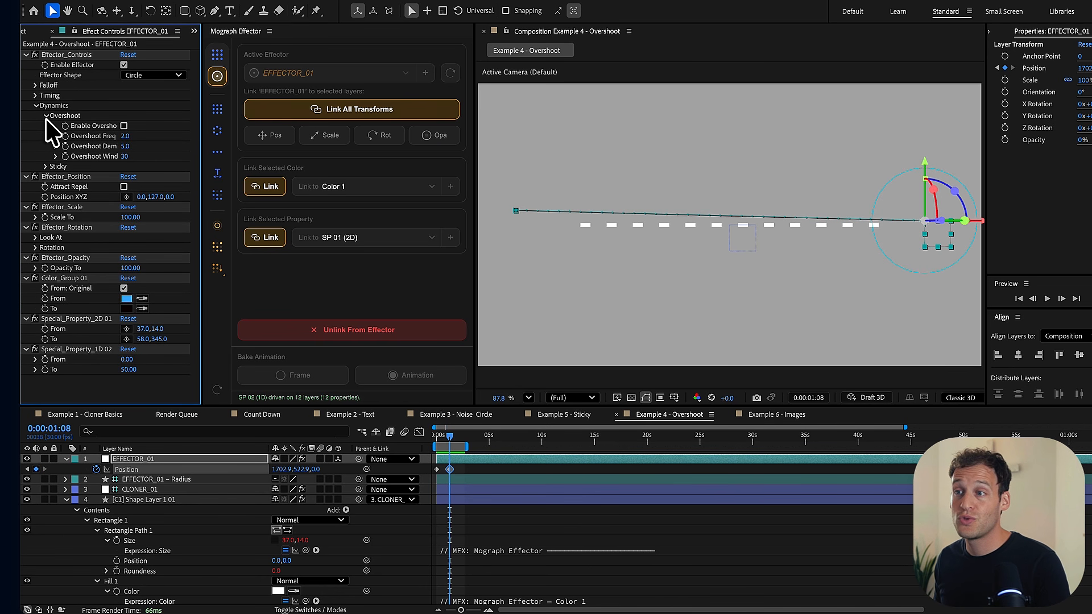
pyautogui.click(124, 126)
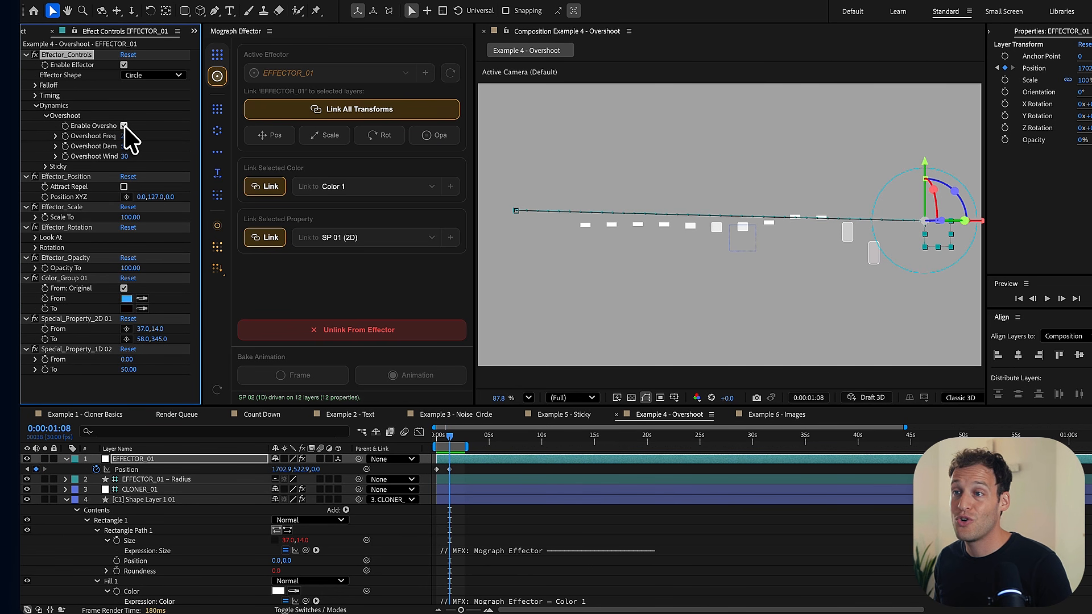
pyautogui.press('space')
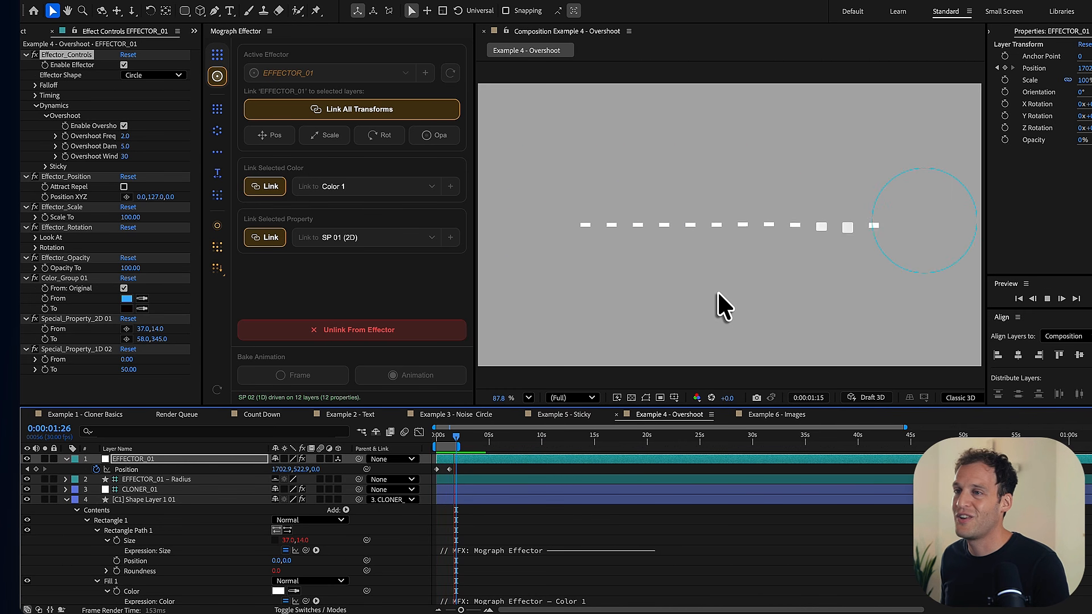
pyautogui.press('space')
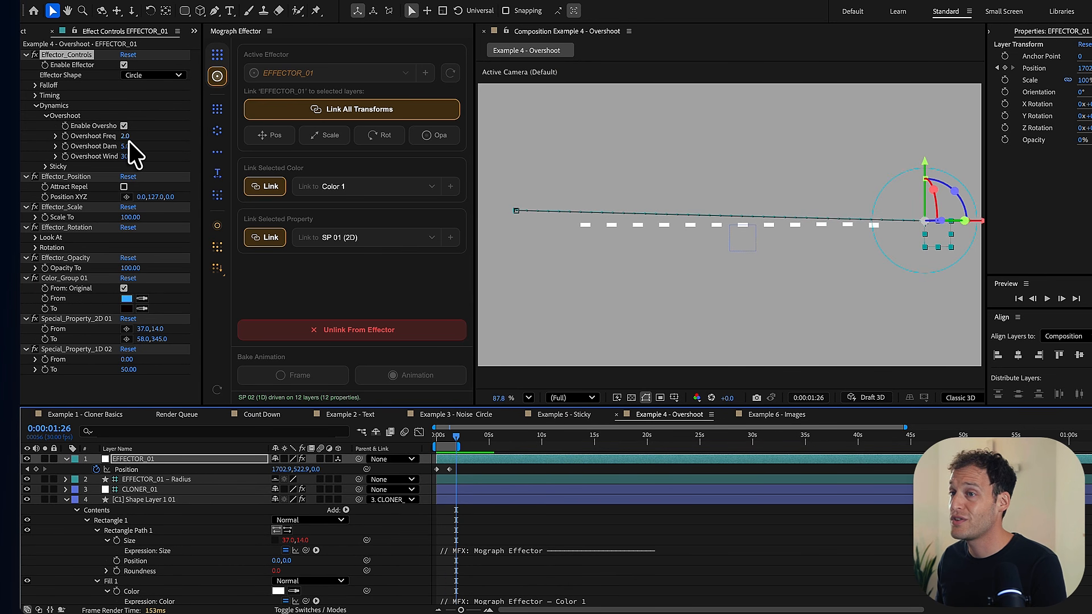
pyautogui.click(129, 139)
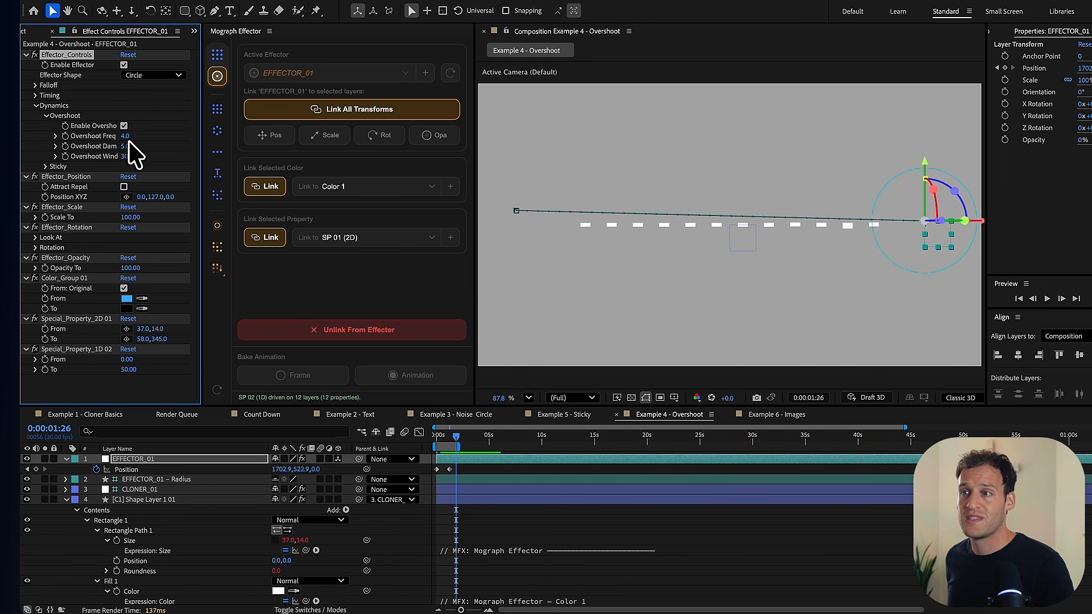
pyautogui.press('space')
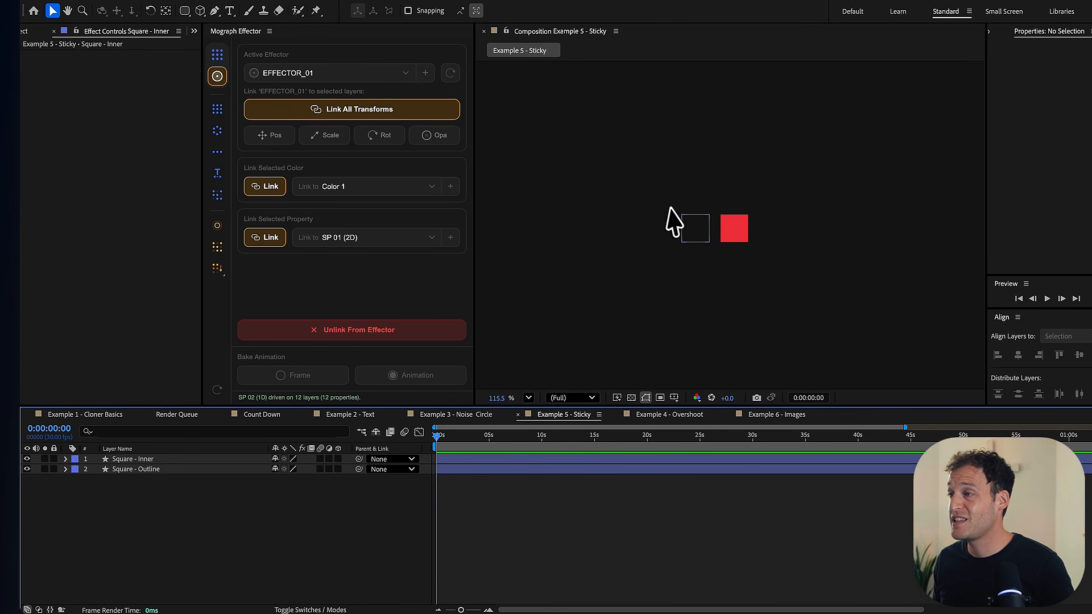
# - Hide the Square - Inner layer and create a 4 by 4 grid of clones from Square - Outline
pyautogui.moveTo(671, 209); pyautogui.dragTo(769, 261)
pyautogui.click(268, 519)
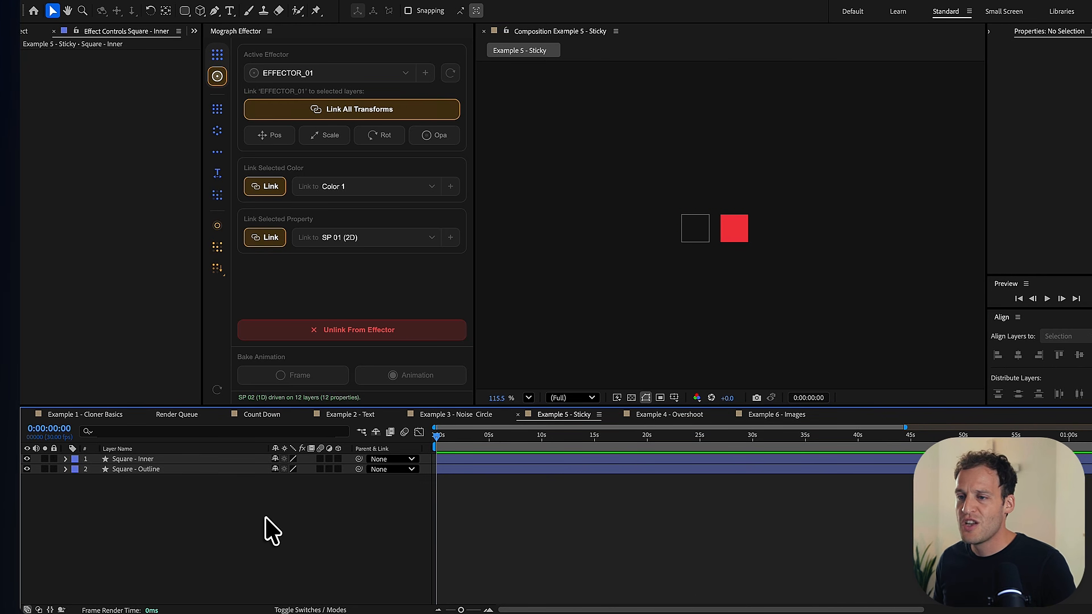
pyautogui.click(26, 459)
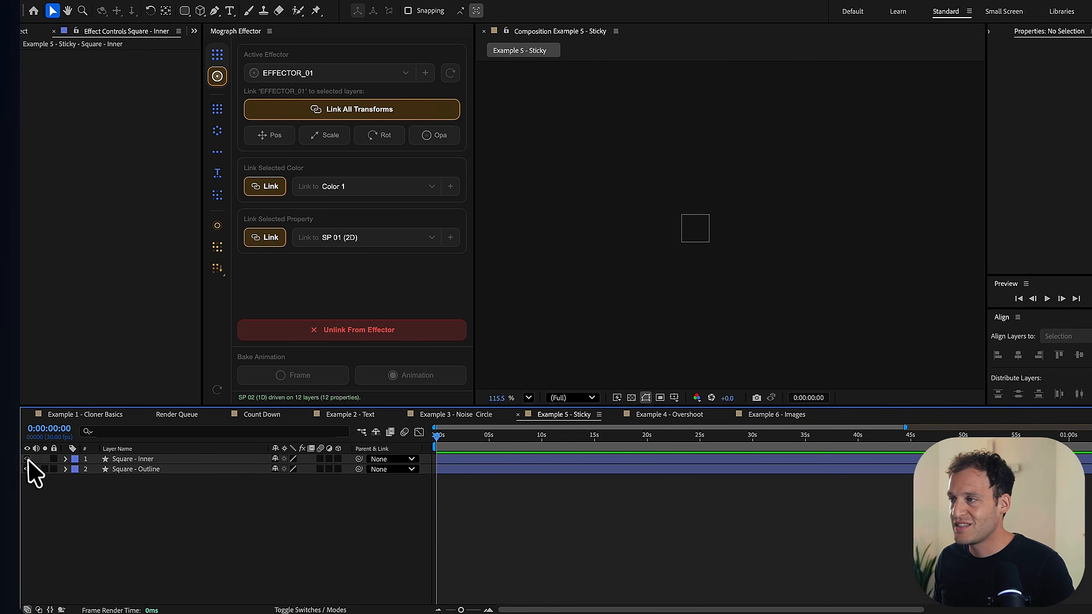
pyautogui.click(131, 470)
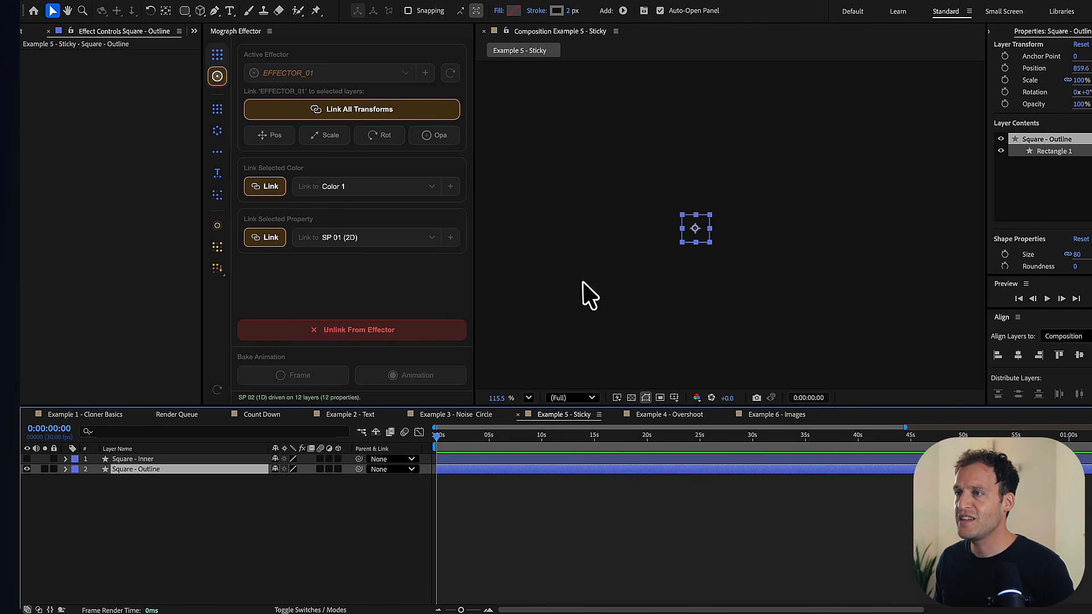
pyautogui.click(218, 55)
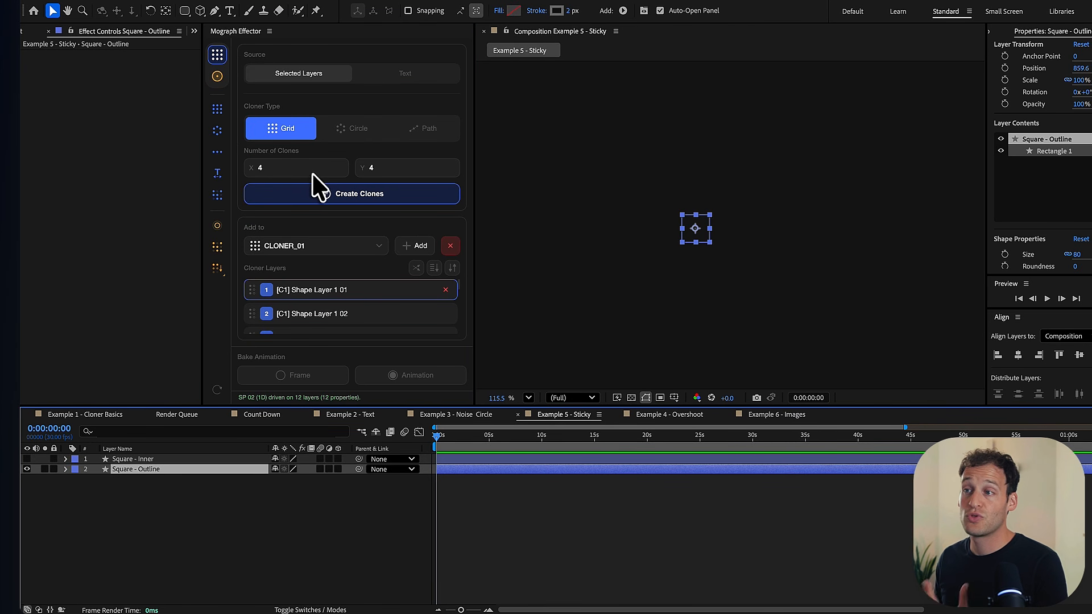
pyautogui.click(390, 194)
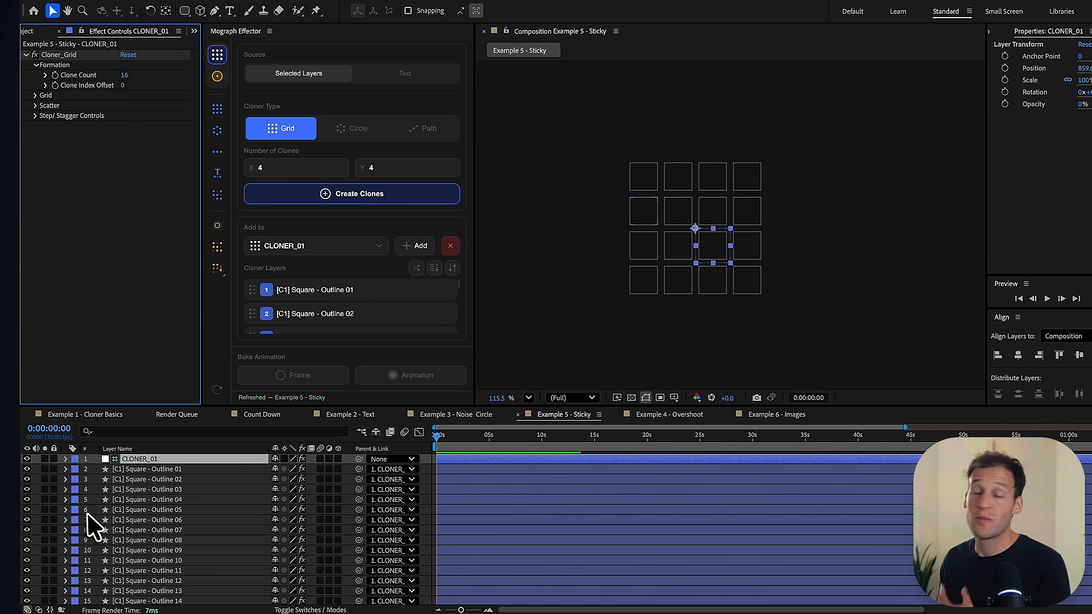
# - Show the original Square - Inner layer and duplicate it three times
pyautogui.scroll(-3, 86, 514)
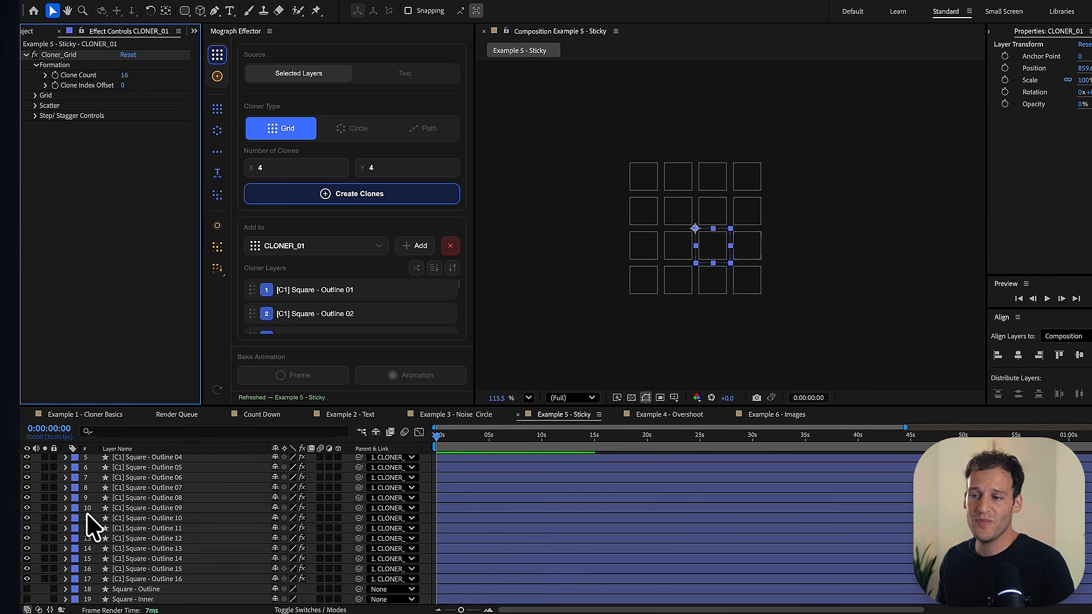
pyautogui.click(135, 589)
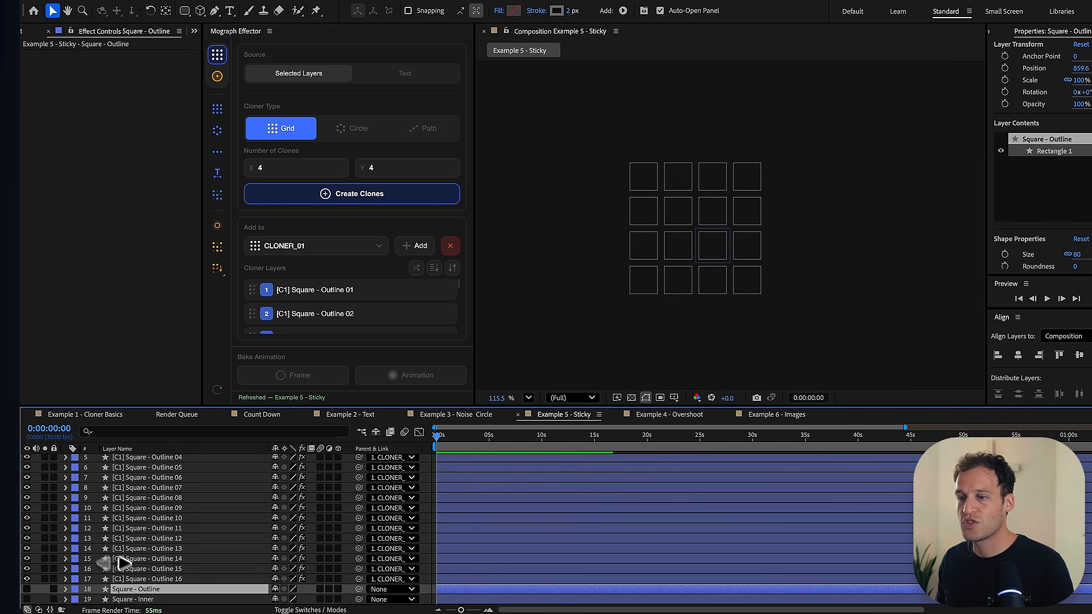
pyautogui.click(134, 600)
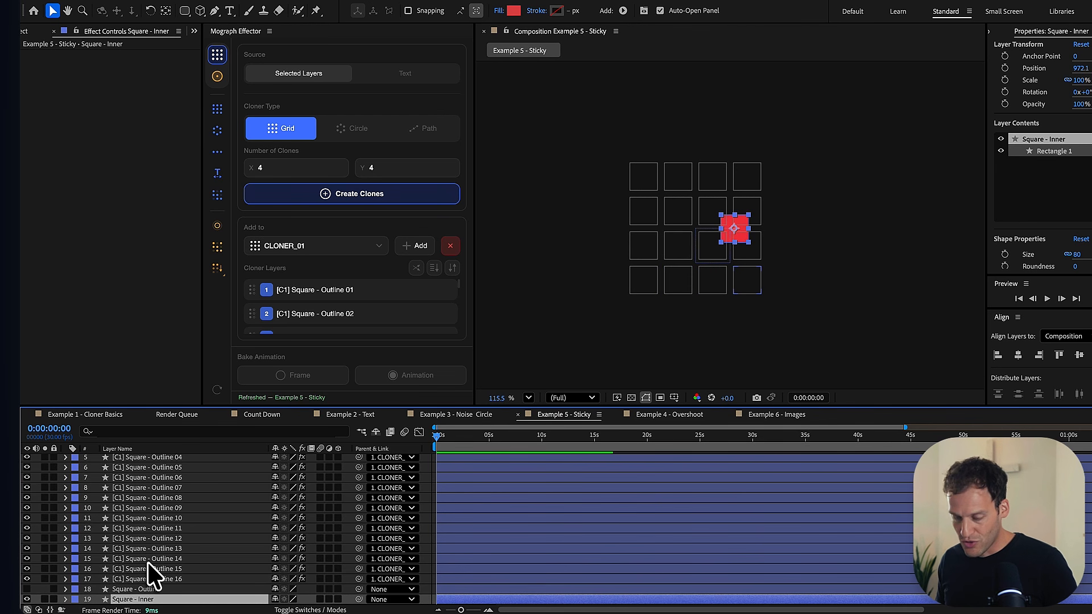
pyautogui.hotkey('ctrl', 'd')
pyautogui.hotkey('ctrl', 'd')
pyautogui.hotkey('ctrl', 'd')
# - Spread the four inner squares in a horizontal row, from Square - Inner at the left to Square - Inner 4 at the right
pyautogui.click(720, 231)
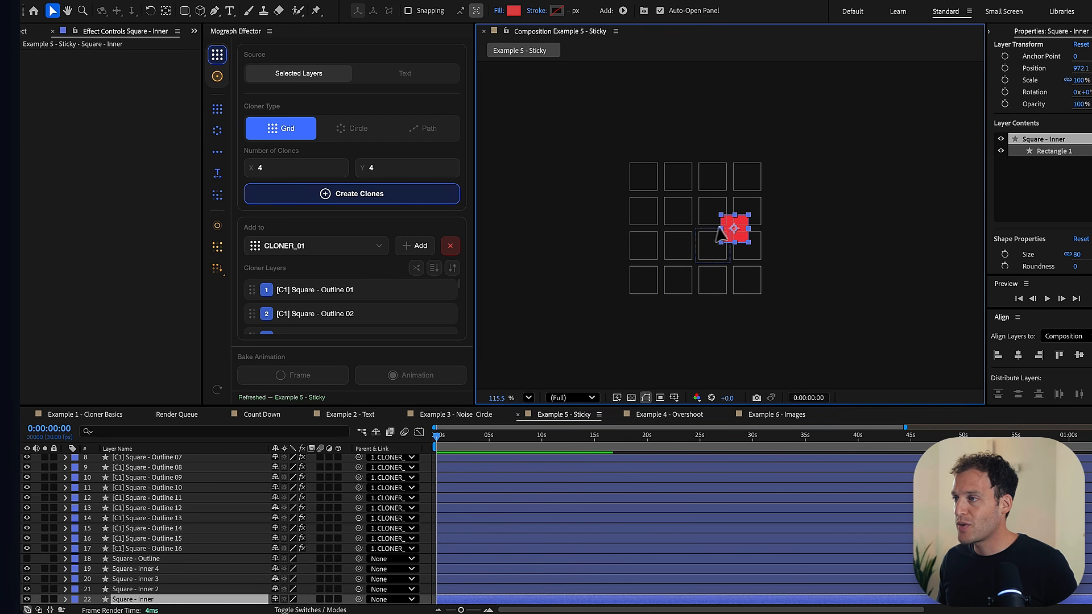
pyautogui.moveTo(720, 230); pyautogui.dragTo(683, 232)
pyautogui.click(149, 591)
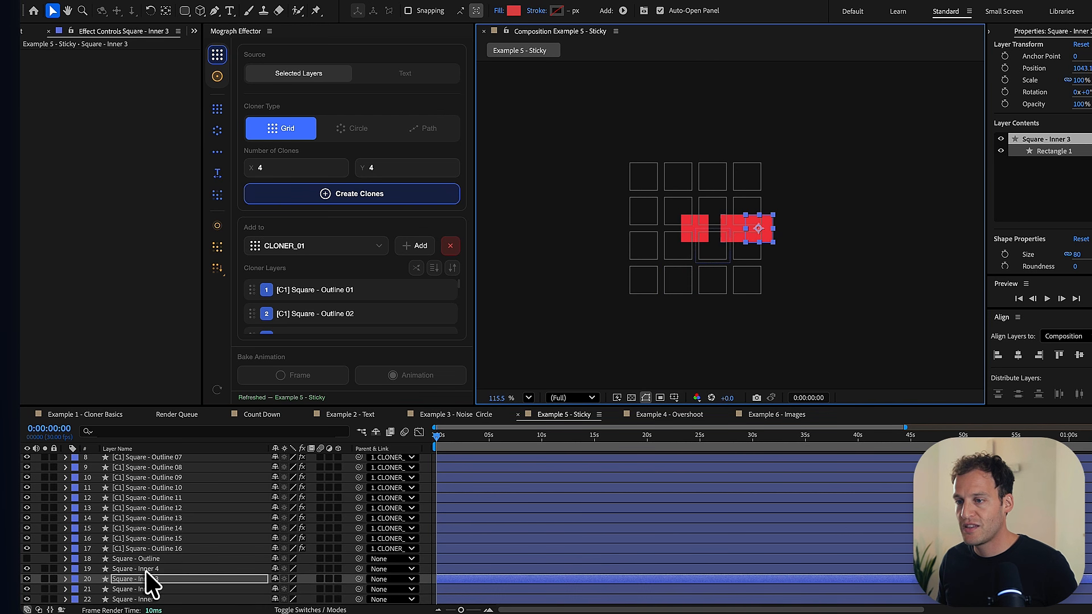
pyautogui.click(146, 570)
pyautogui.moveTo(733, 235); pyautogui.dragTo(803, 246)
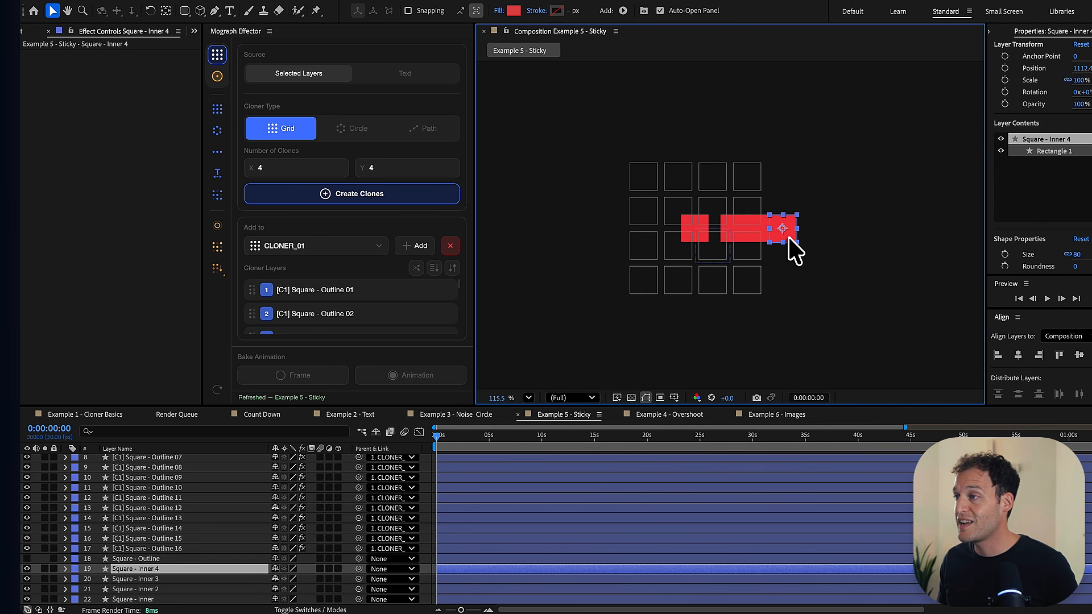
# - Change the fill color of the Square - Inner 2 layer to pink
pyautogui.click(147, 589)
pyautogui.click(514, 11)
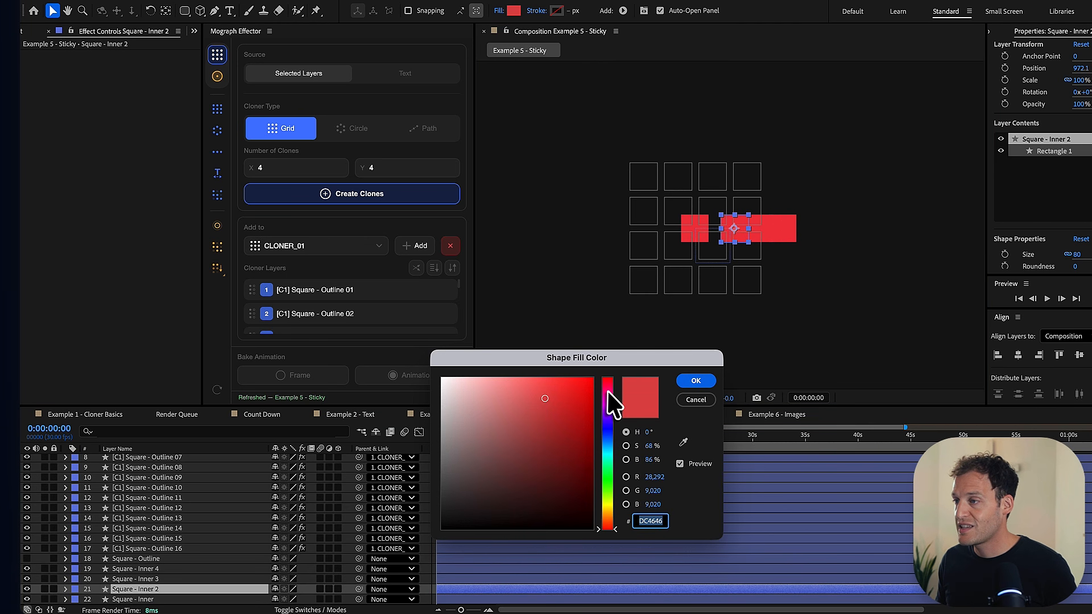
pyautogui.moveTo(608, 392); pyautogui.dragTo(609, 402)
pyautogui.click(696, 380)
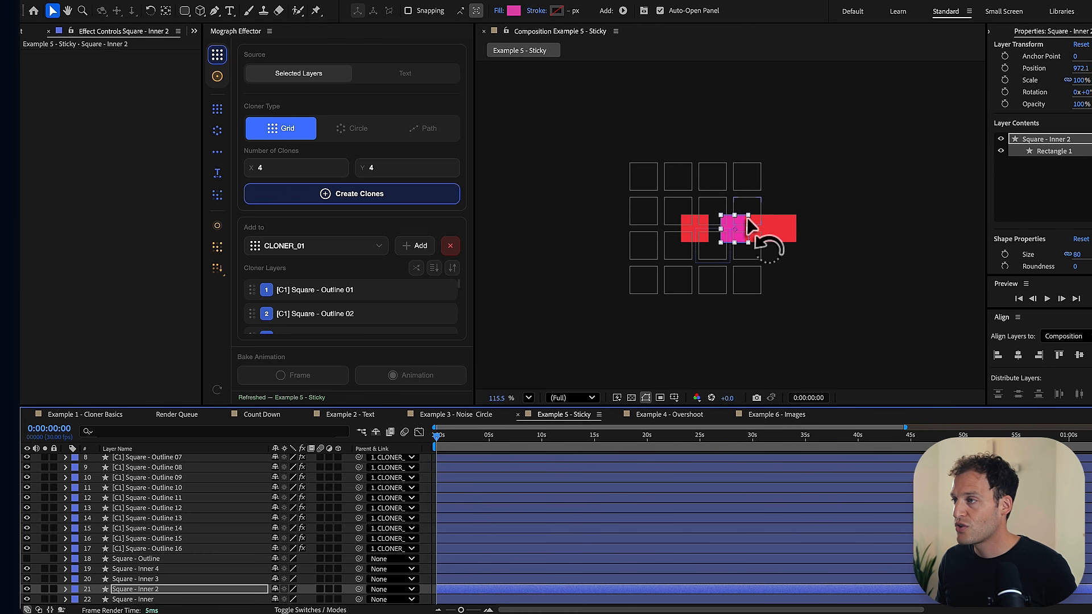
# - Change the fill color of the Square - Inner 3 layer to purple
pyautogui.click(184, 580)
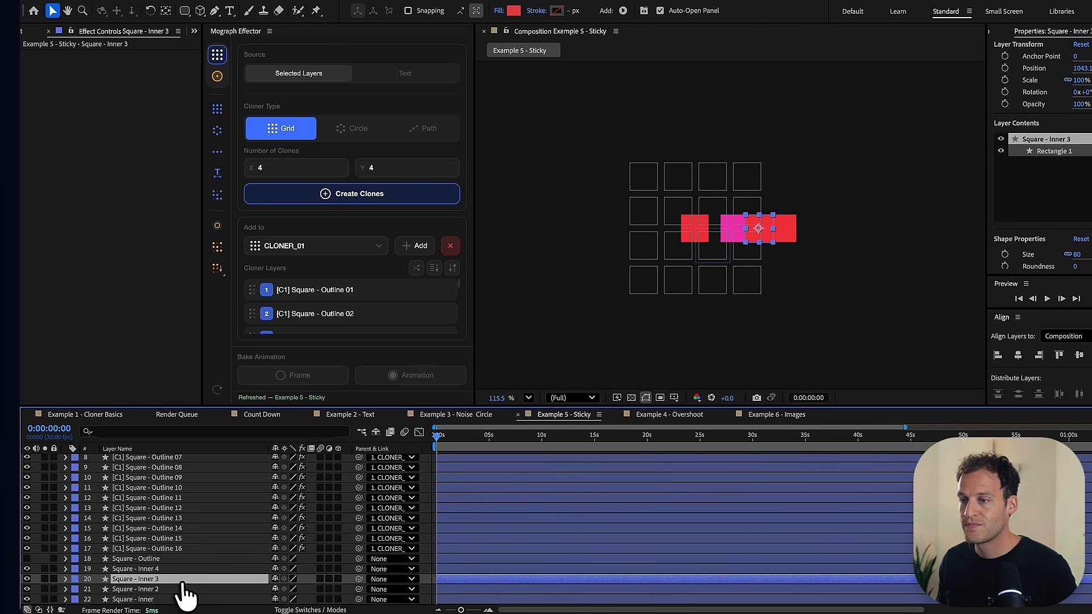
pyautogui.click(514, 10)
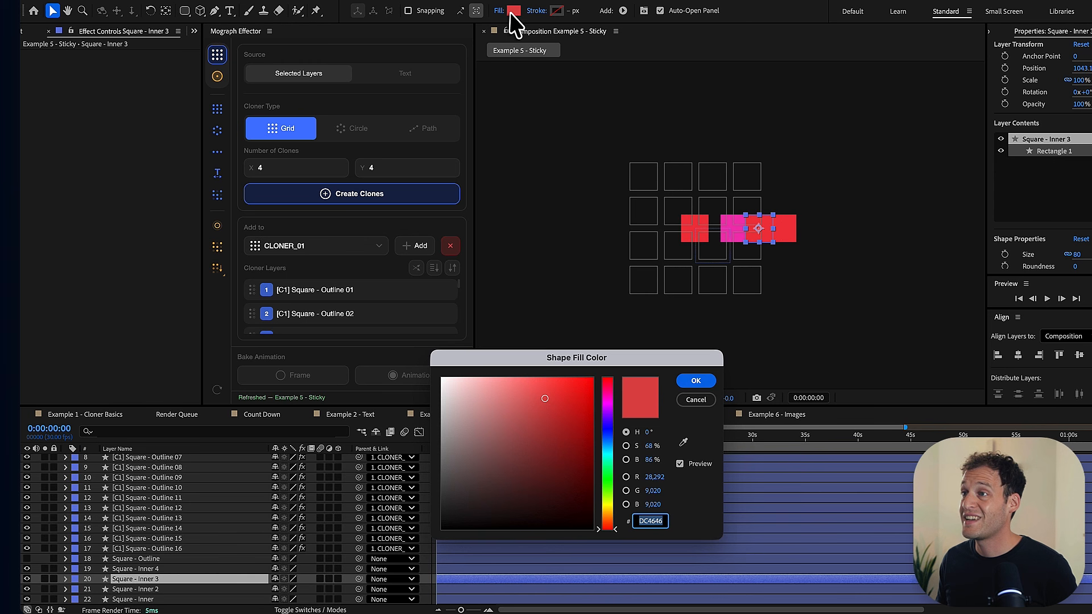
pyautogui.click(609, 435)
pyautogui.click(696, 380)
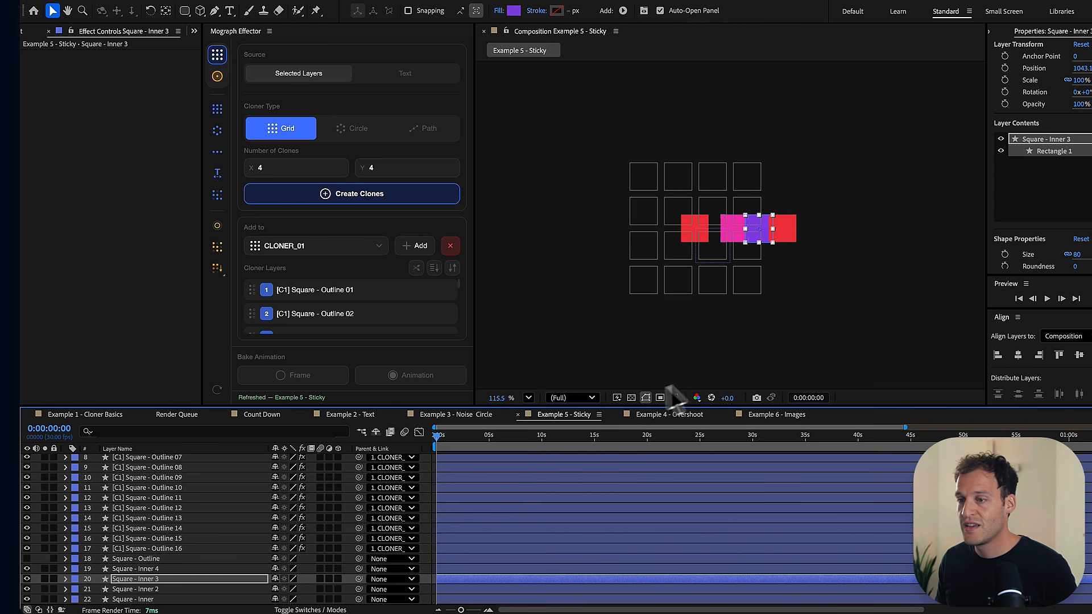
# - Change the fill color of the Square - Inner 4 layer to blue
pyautogui.click(142, 569)
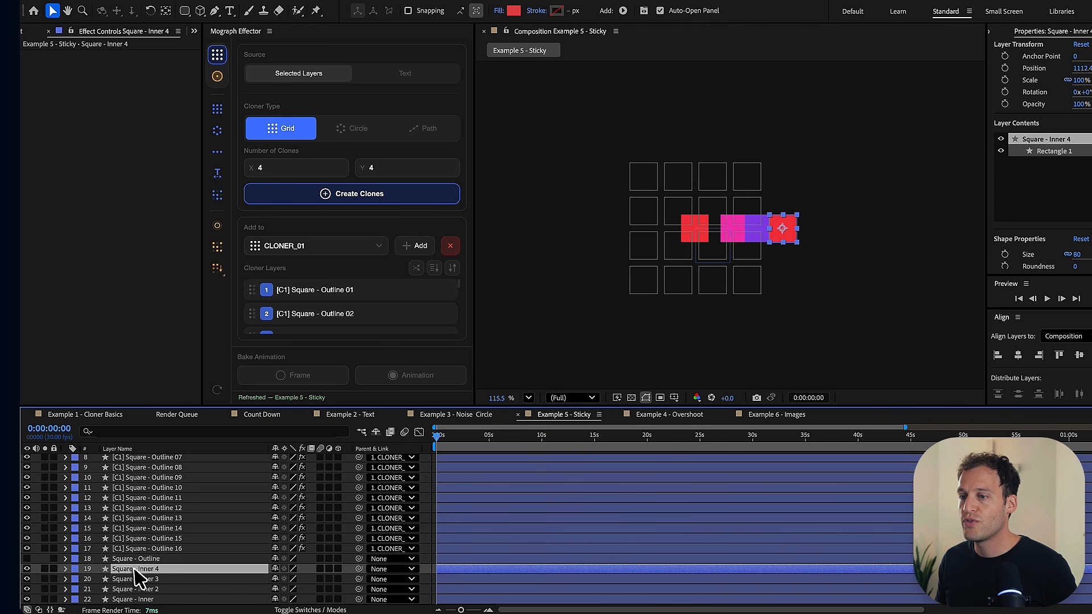
pyautogui.click(513, 11)
pyautogui.click(608, 439)
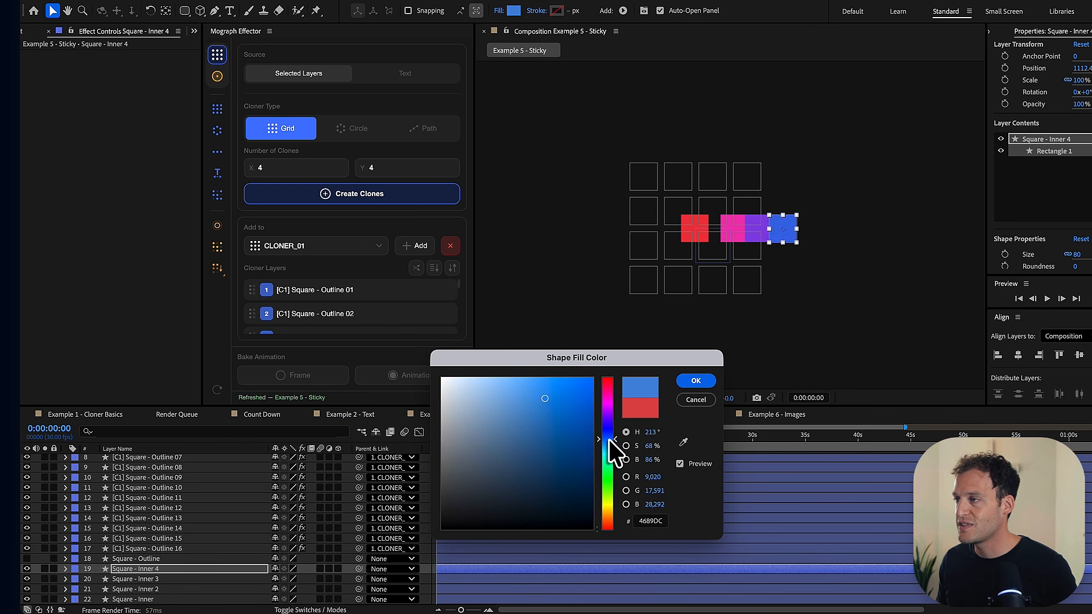
pyautogui.click(609, 440)
pyautogui.click(696, 381)
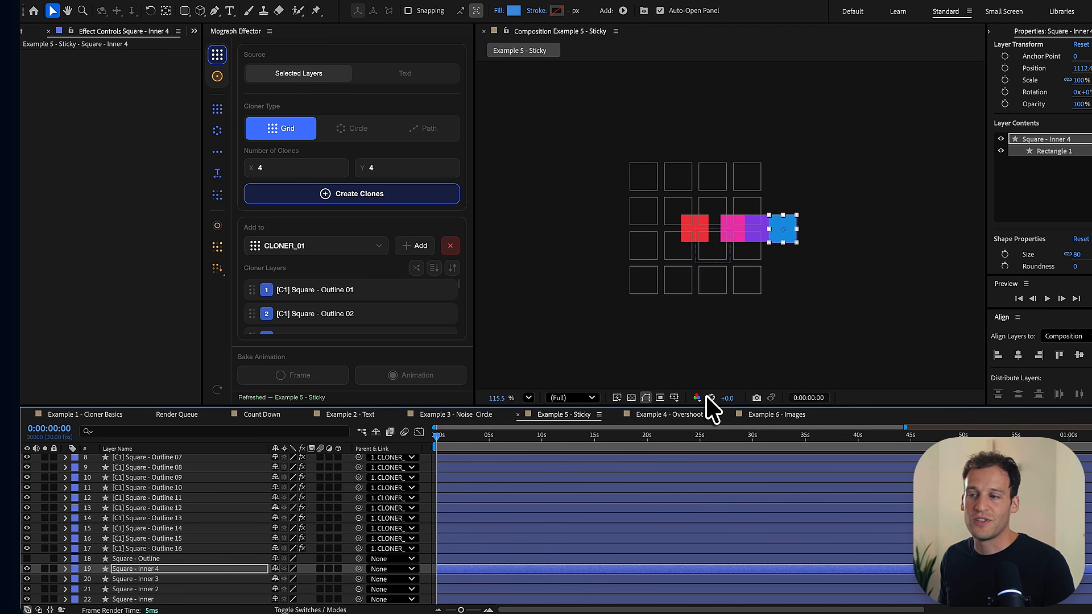
# - Clone the four inner square layers into a 4 by 4 grid and center its cloner in the composition
pyautogui.keyDown('shift'); pyautogui.click(139, 600); pyautogui.keyUp('shift')
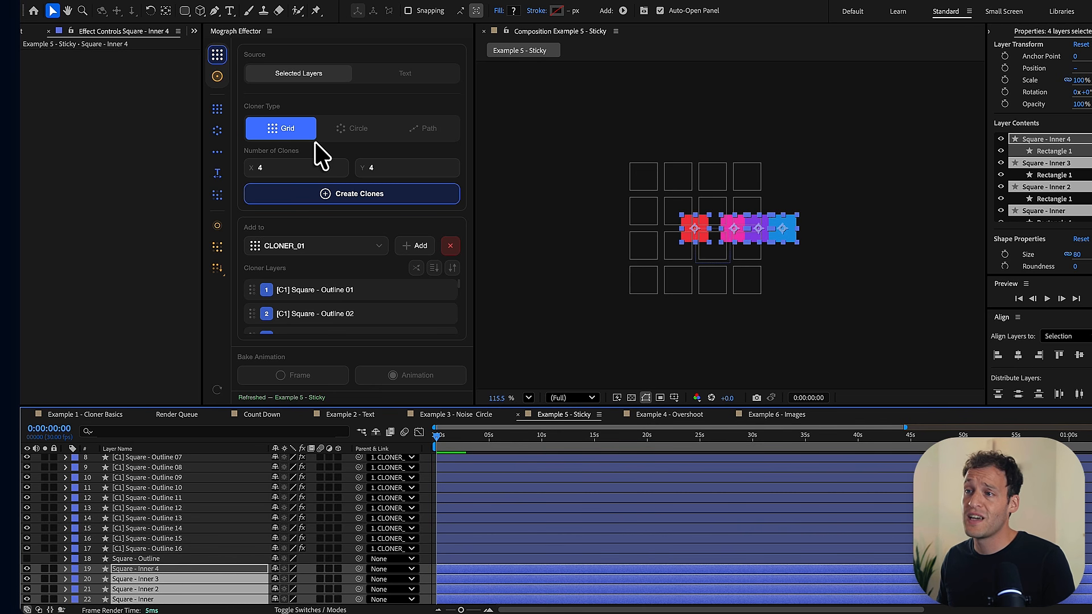
pyautogui.click(354, 198)
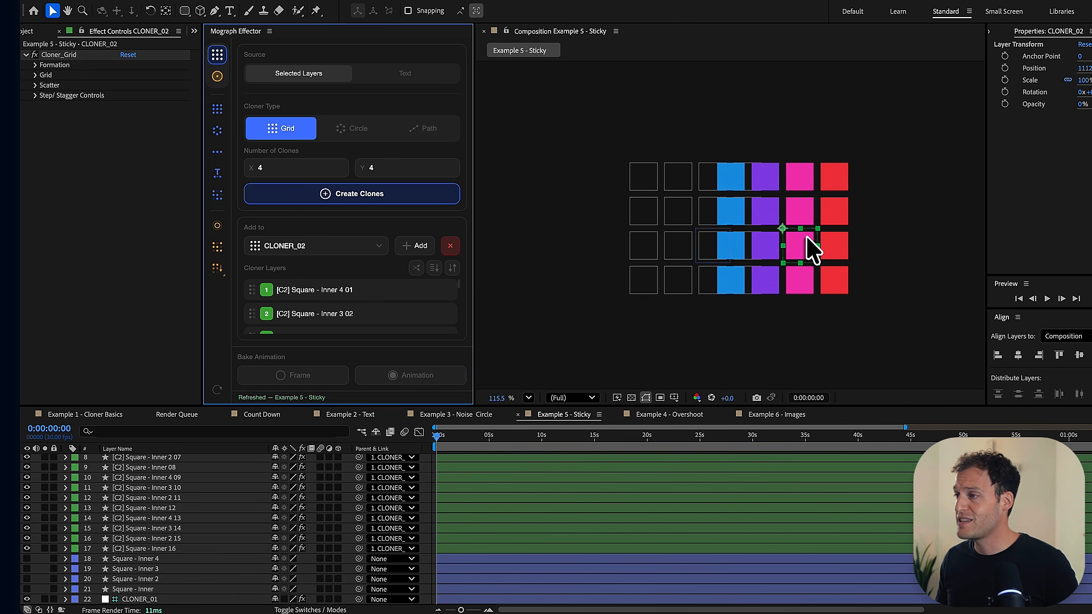
pyautogui.click(1018, 355)
pyautogui.click(1079, 355)
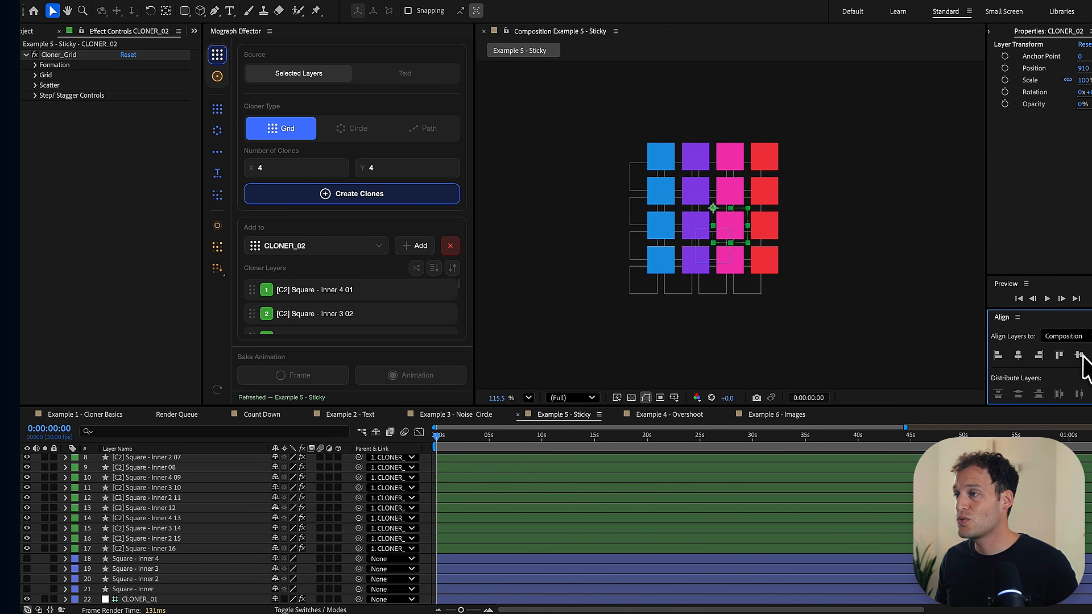
# - Center CLONER_01 with the outline squares horizontally and vertically in the composition
pyautogui.scroll(2, 182, 489)
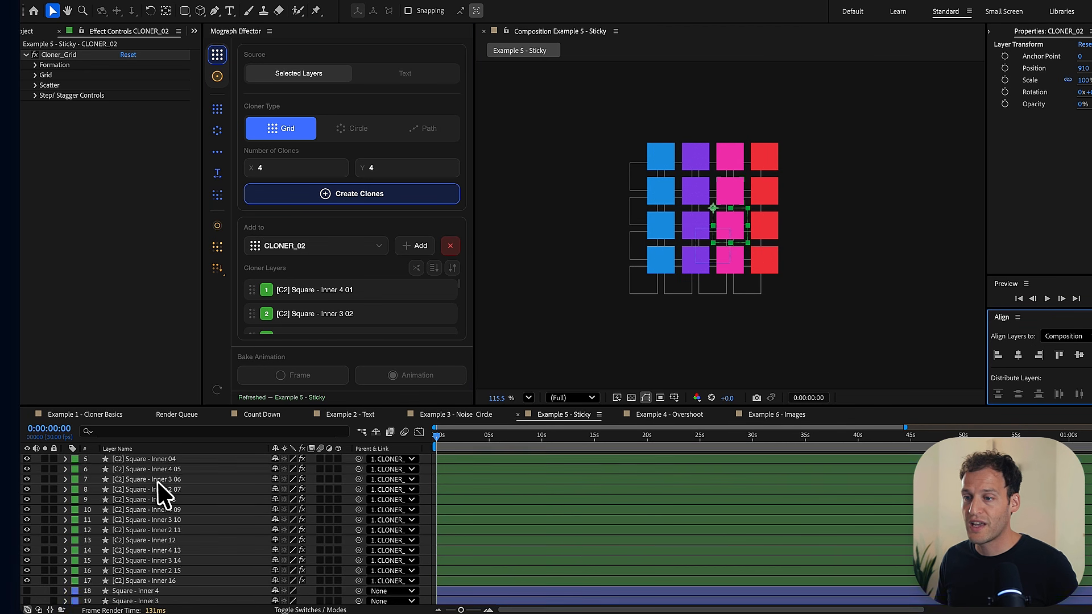
pyautogui.scroll(-5, 162, 495)
pyautogui.click(150, 479)
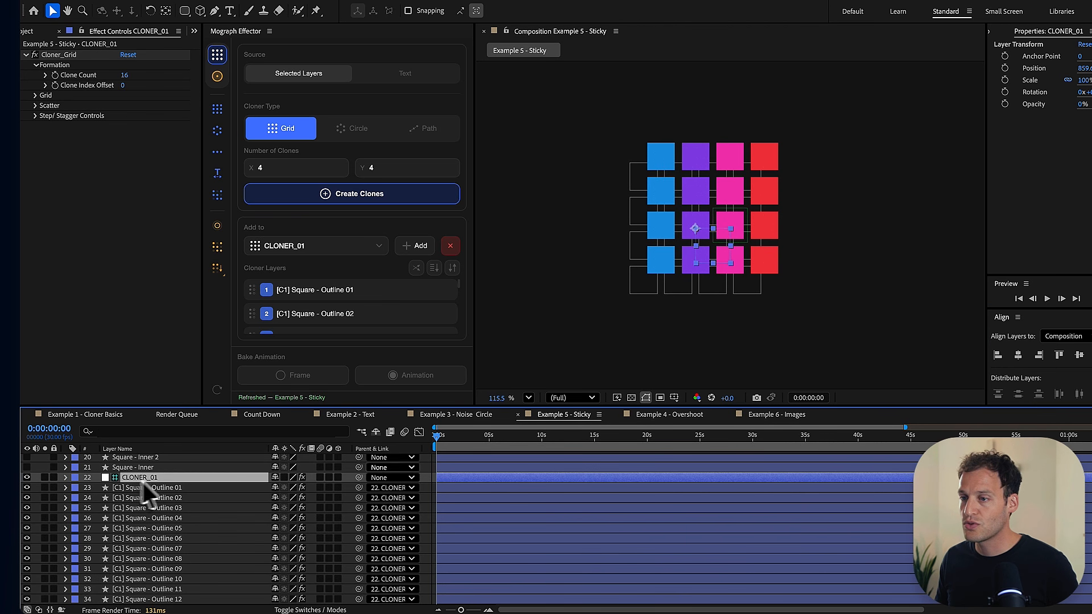
pyautogui.click(1019, 355)
pyautogui.click(1079, 355)
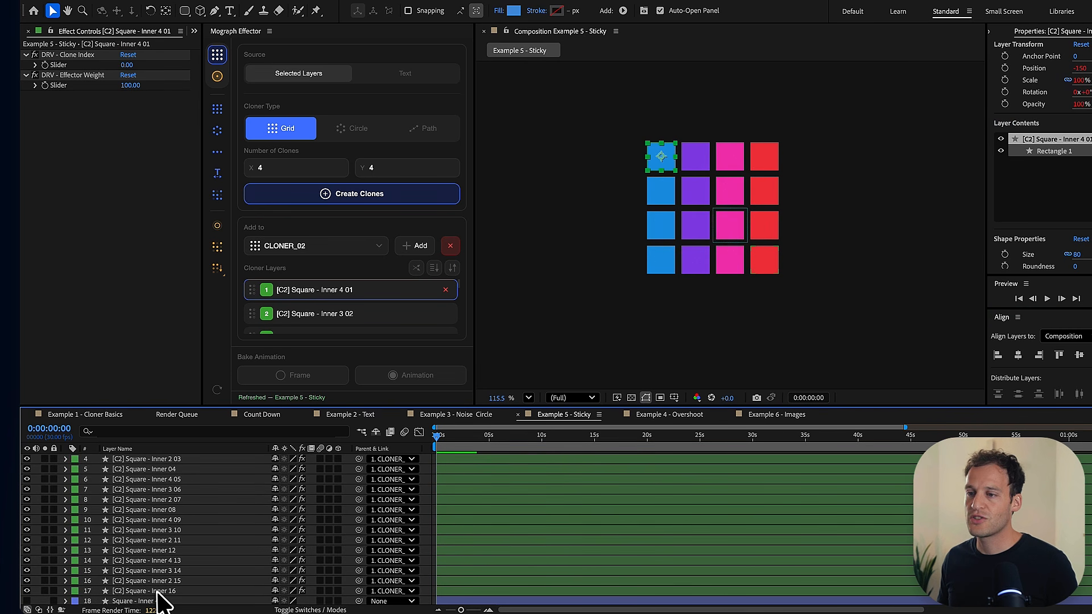
# - Link all transforms of the 16 cloned inner squares to a new effector
pyautogui.keyDown('shift'); pyautogui.click(158, 594); pyautogui.keyUp('shift')
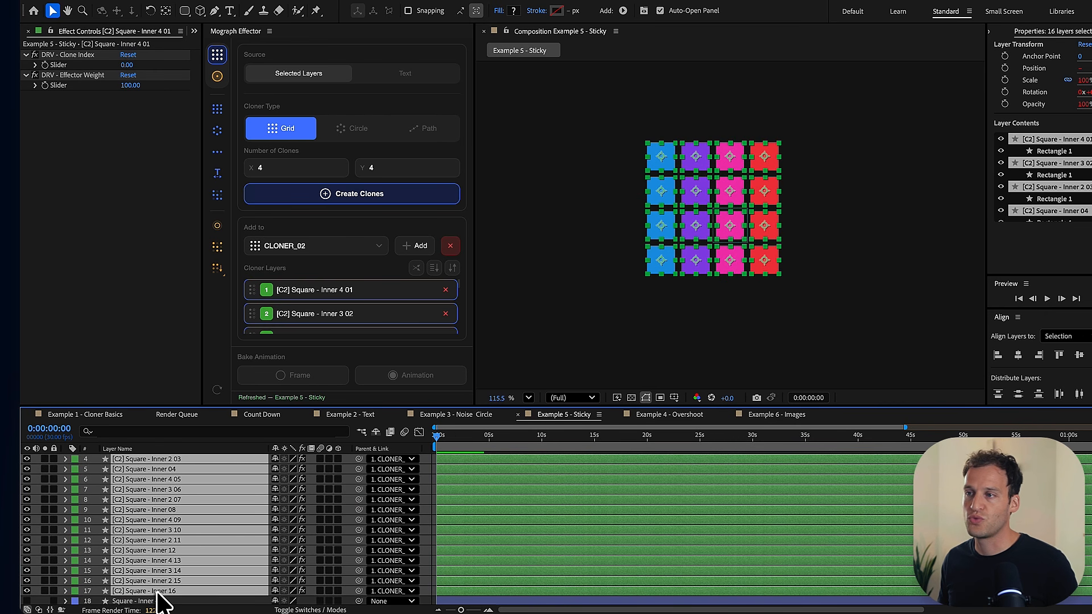
pyautogui.click(217, 76)
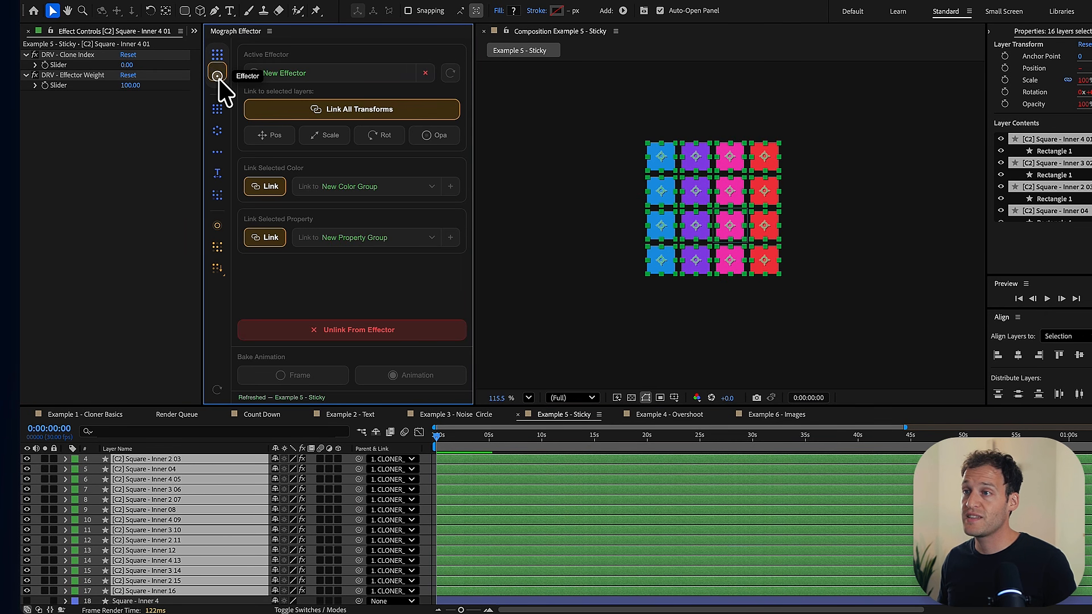
pyautogui.click(362, 107)
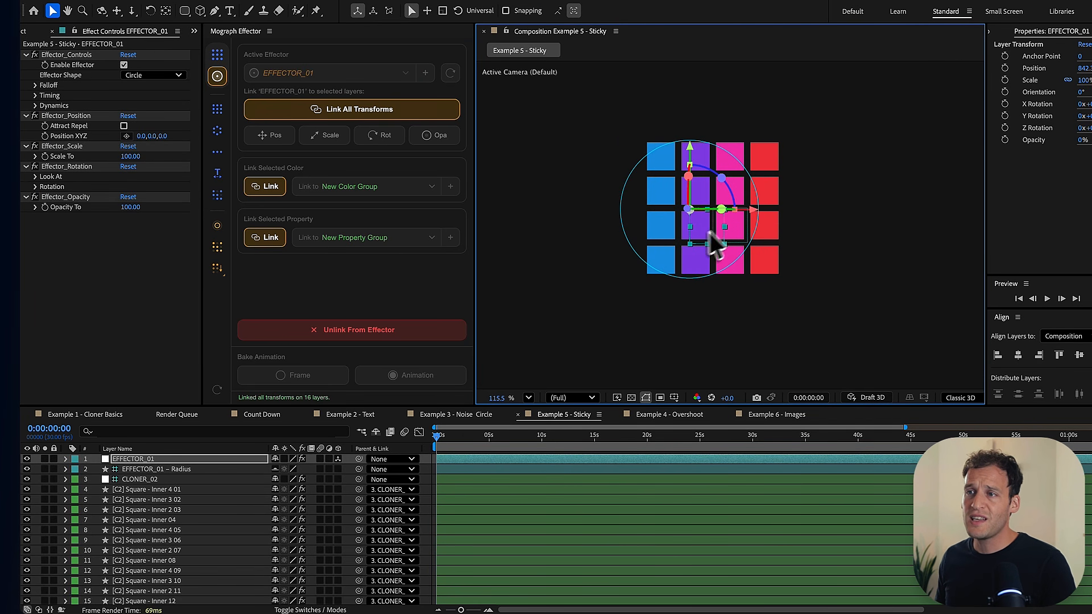
# - Link the Rectangle Path Size property of all 16 cloned inner squares to EFFECTOR_01 as a new property group
pyautogui.click(170, 489)
pyautogui.scroll(-5, 166, 507)
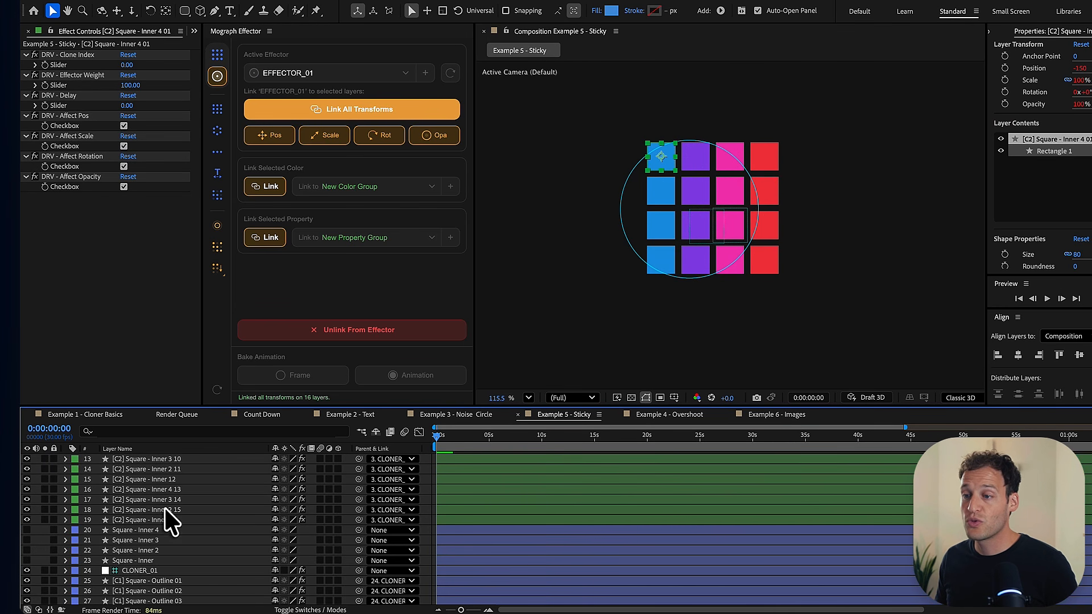
pyautogui.keyDown('shift'); pyautogui.click(155, 517); pyautogui.keyUp('shift')
pyautogui.scroll(5, 155, 518)
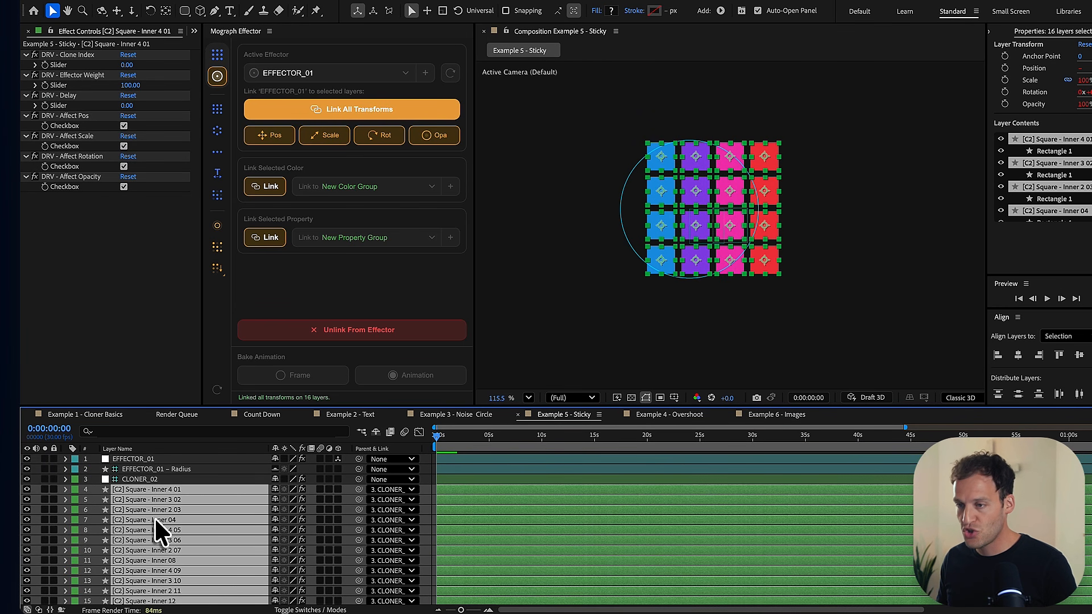
pyautogui.press('u')
pyautogui.press('u')
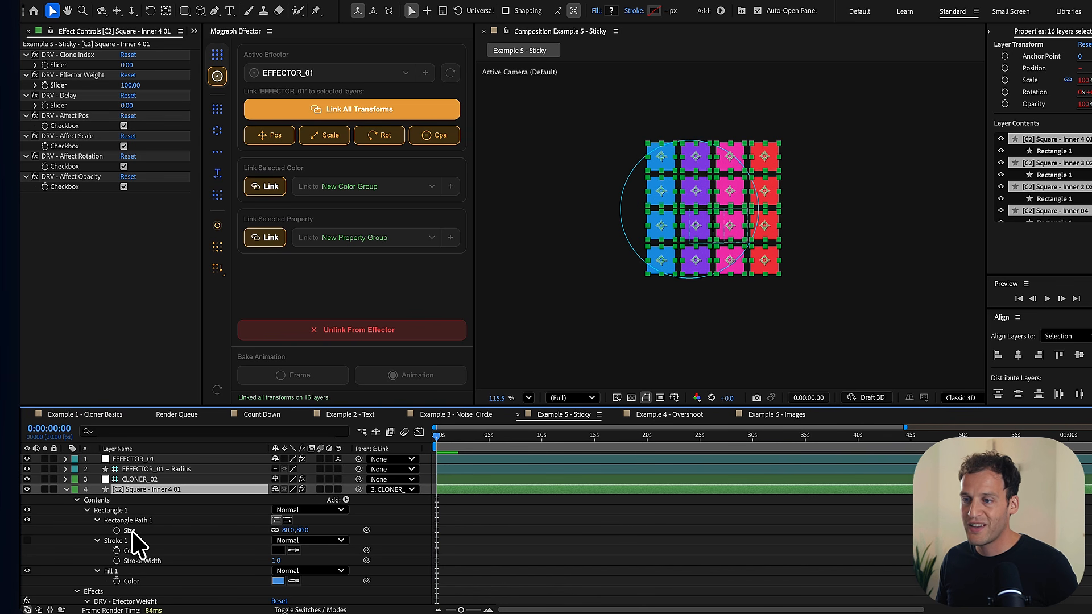
pyautogui.click(130, 531)
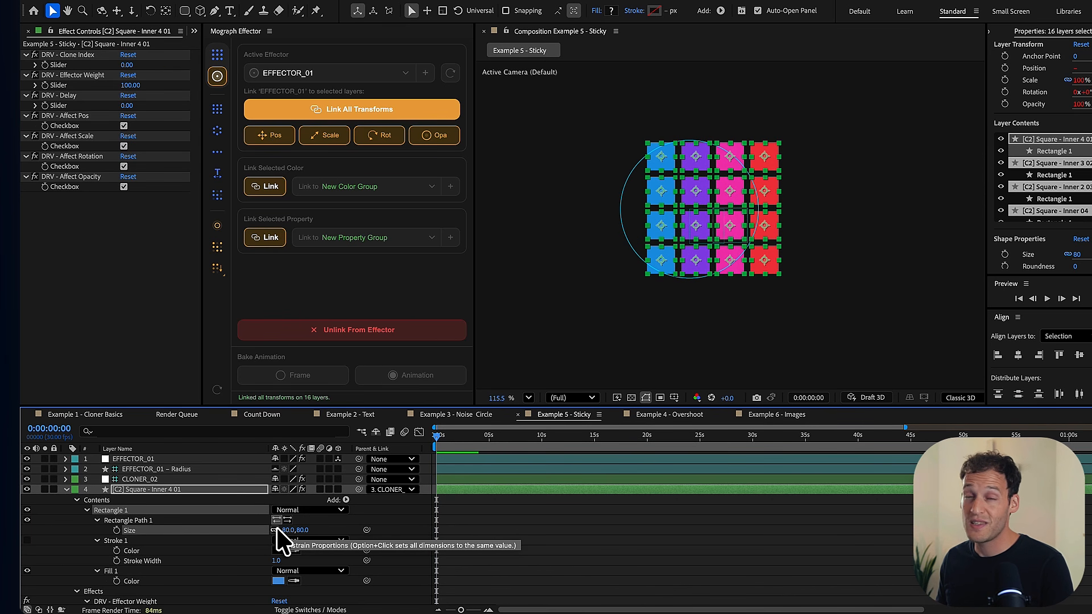
pyautogui.click(272, 241)
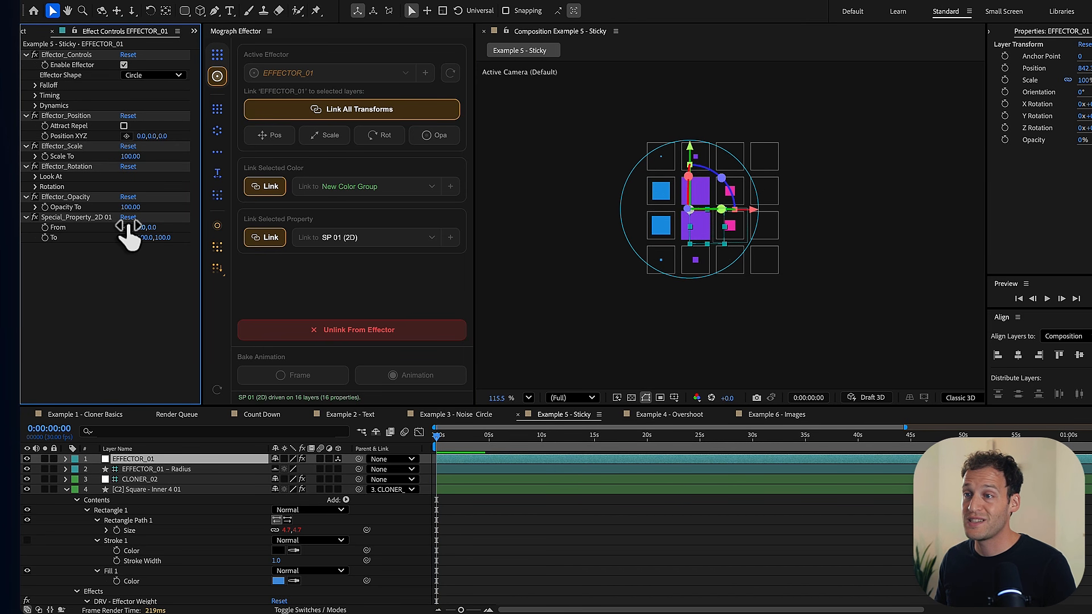
# - Set the To value of EFFECTOR_01's Special_Property_2D 01 to 80, 80
pyautogui.click(147, 237)
pyautogui.write('0')
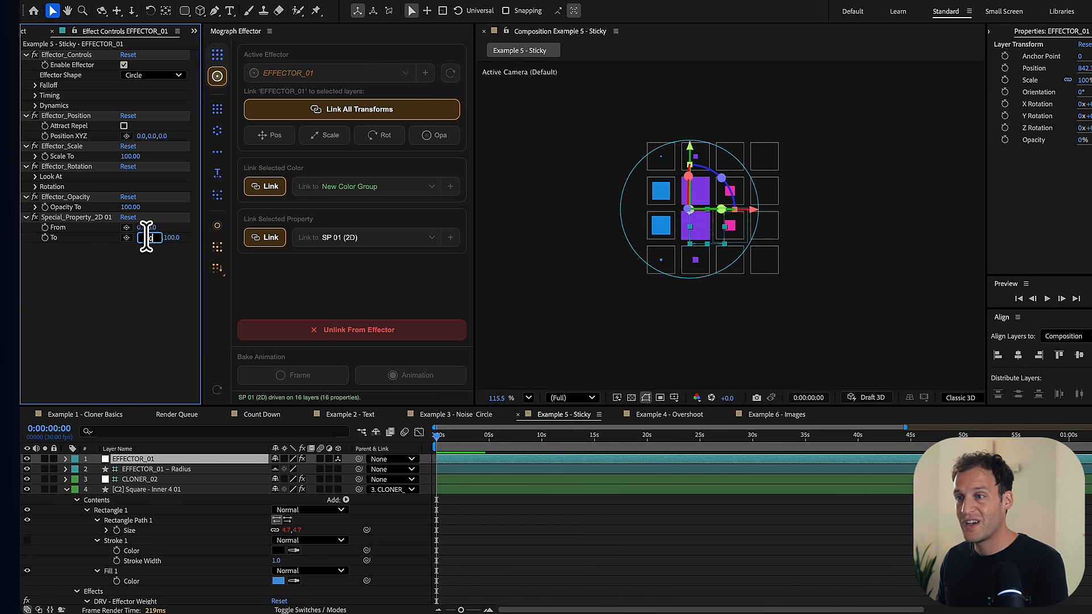
pyautogui.click(159, 239)
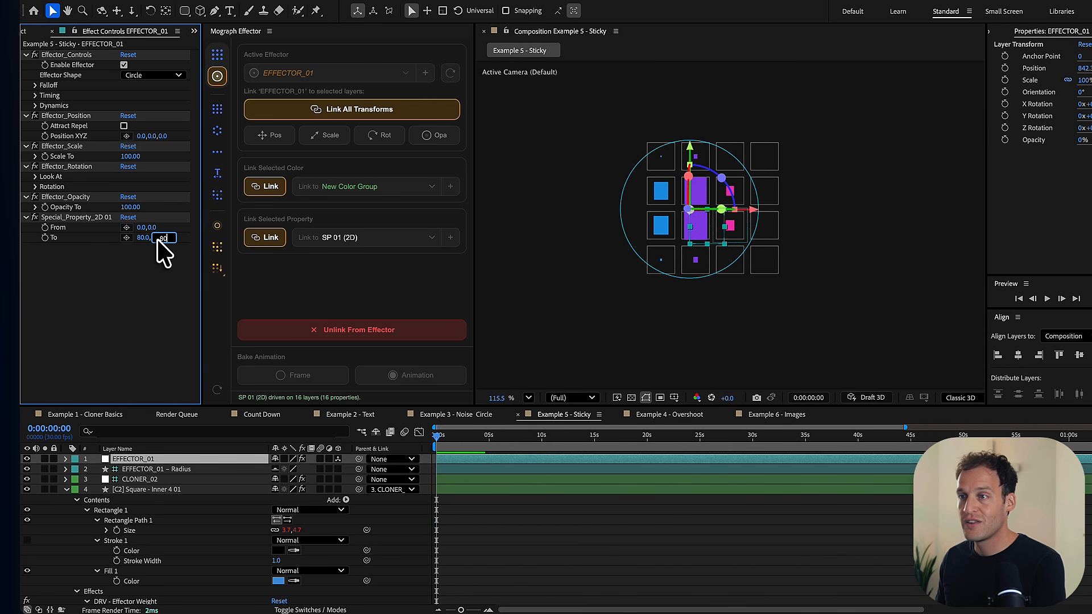
pyautogui.write('80')
pyautogui.press('Return')
# - Move EFFECTOR_01 around over the grid to test how the inner squares change size
pyautogui.click(364, 521)
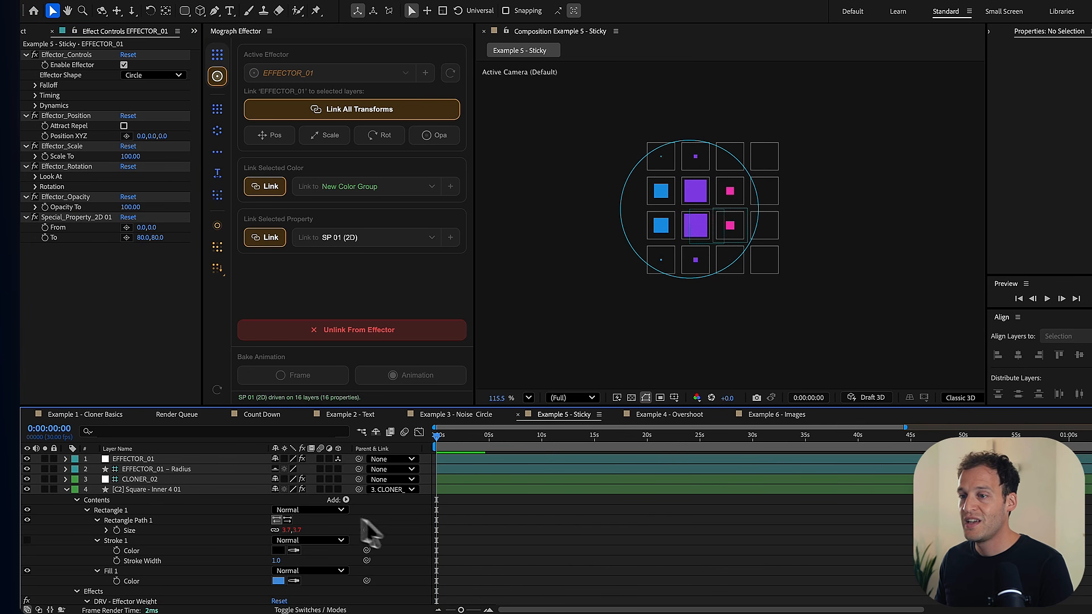
pyautogui.click(139, 460)
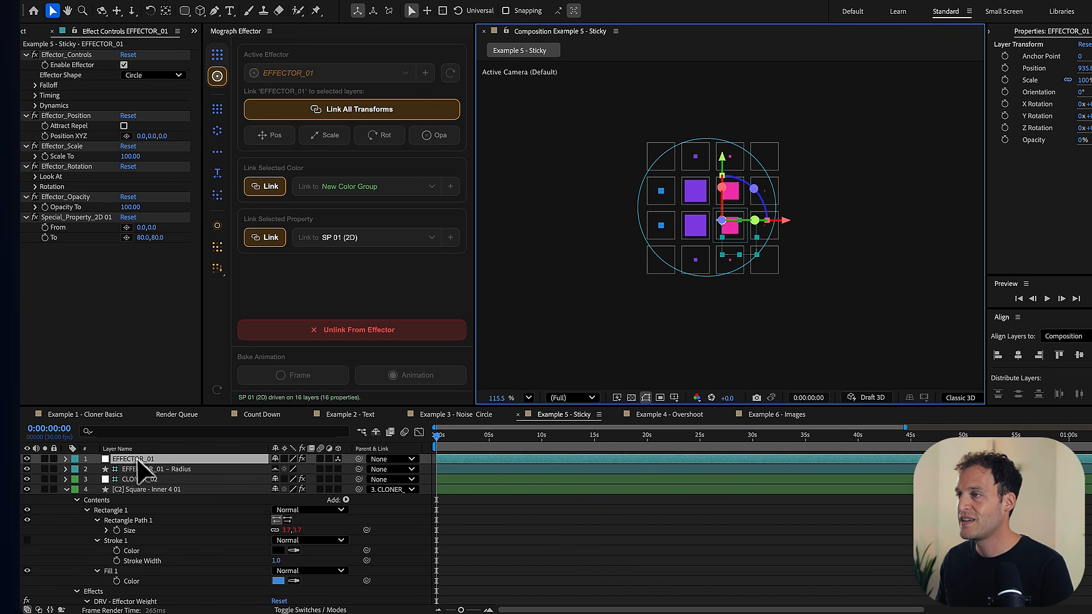
pyautogui.moveTo(722, 220)
pyautogui.mouseDown()
pyautogui.moveTo(750, 211)
pyautogui.moveTo(749, 164)
pyautogui.moveTo(660, 162)
pyautogui.moveTo(694, 211)
pyautogui.moveTo(727, 228)
pyautogui.moveTo(709, 200)
pyautogui.mouseUp()
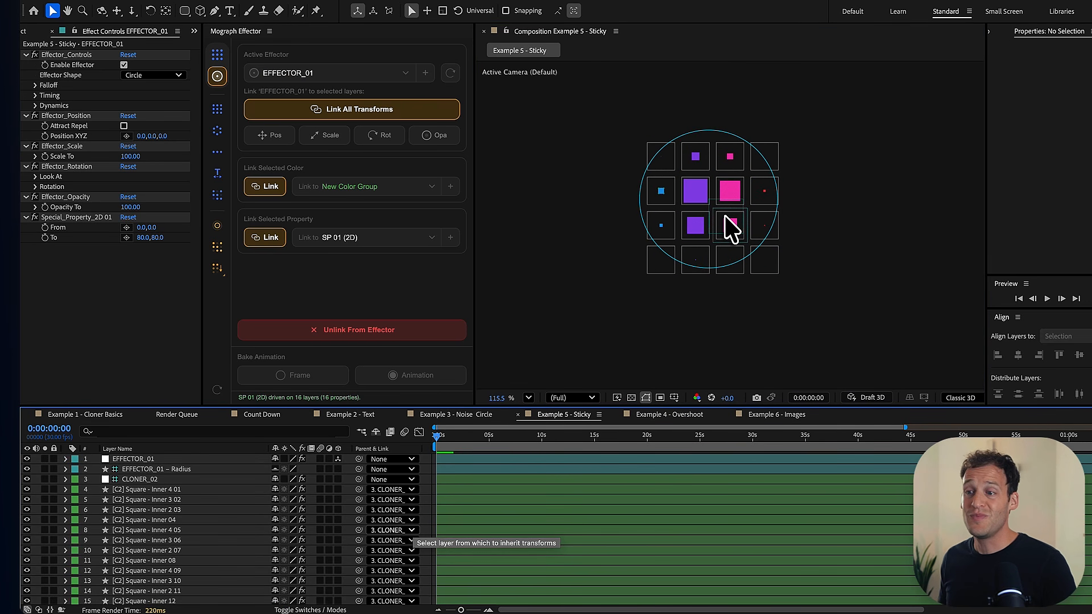
# - Move EFFECTOR_01 outside the grid to its upper left and add a Position keyframe at 0:00:00:00
pyautogui.click(180, 461)
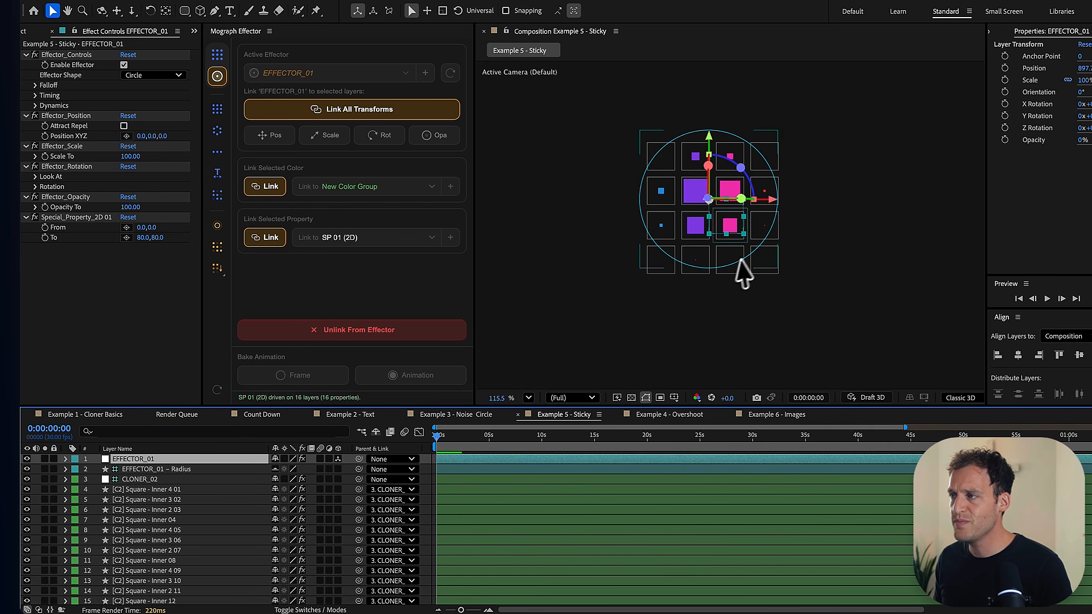
pyautogui.scroll(3, 744, 275)
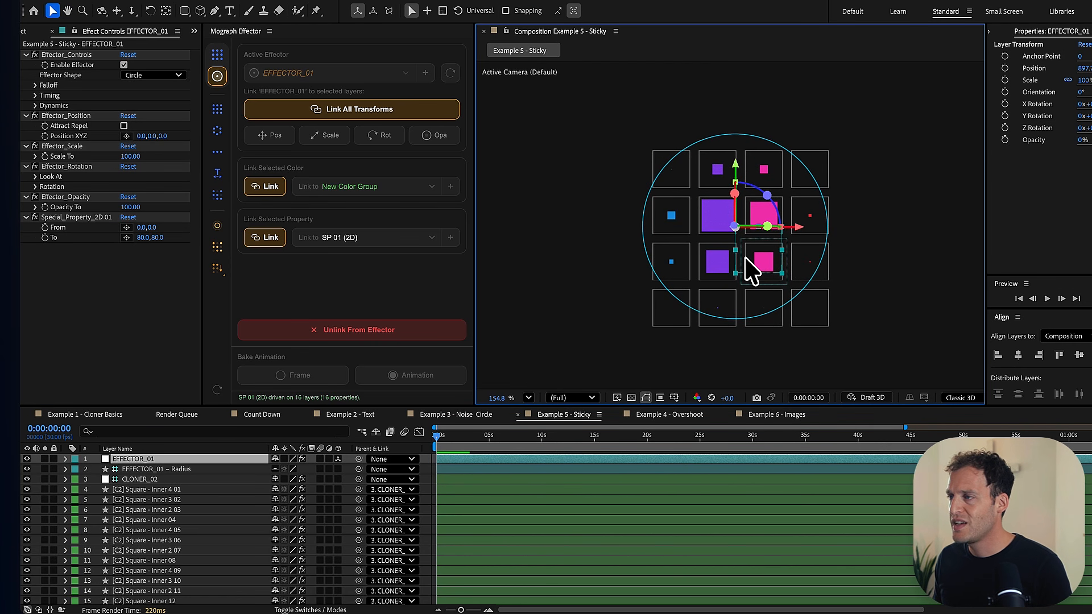
pyautogui.moveTo(746, 259); pyautogui.dragTo(567, 204)
pyautogui.press('p')
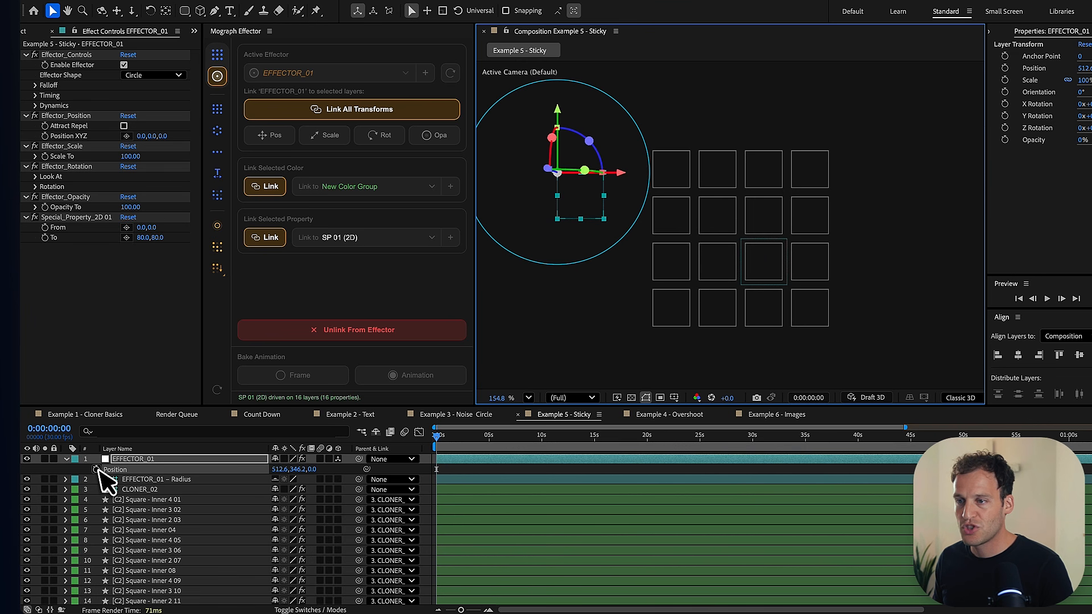
pyautogui.click(96, 470)
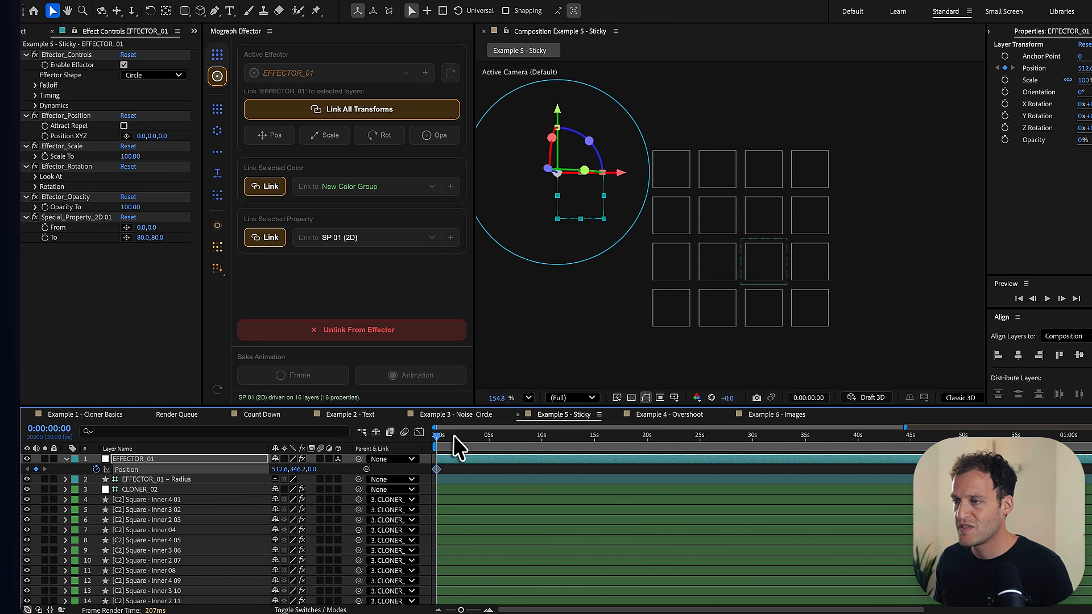
# - Animate EFFECTOR_01 across the grid with a second Position keyframe at 1486.9, 605.9, placed at about 1.5 seconds, and scrub to 0:00:00:19
pyautogui.moveTo(452, 435); pyautogui.dragTo(465, 435)
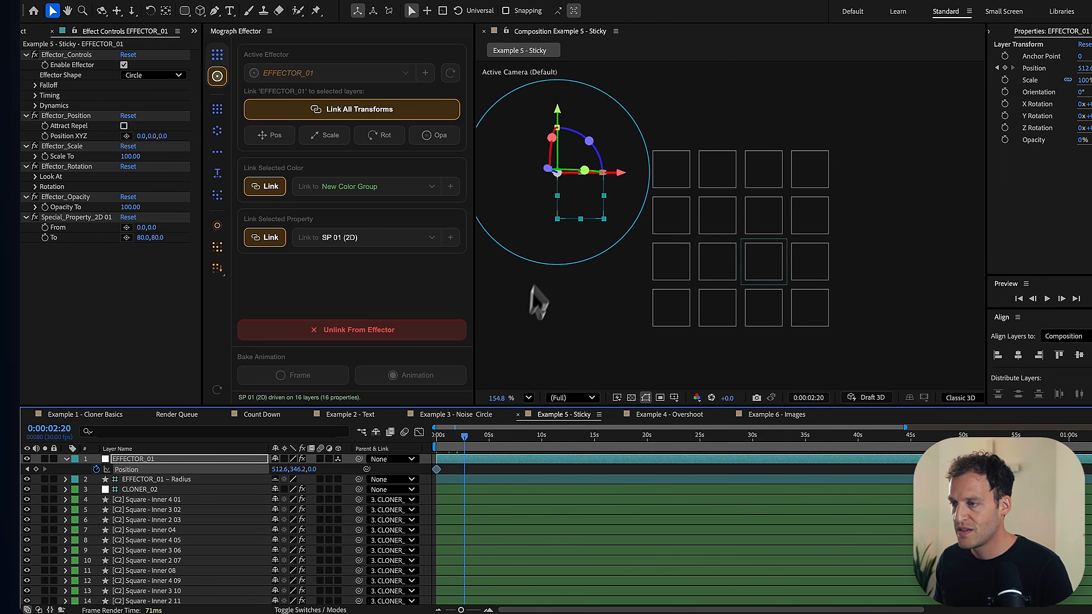
pyautogui.moveTo(580, 212); pyautogui.dragTo(1003, 314)
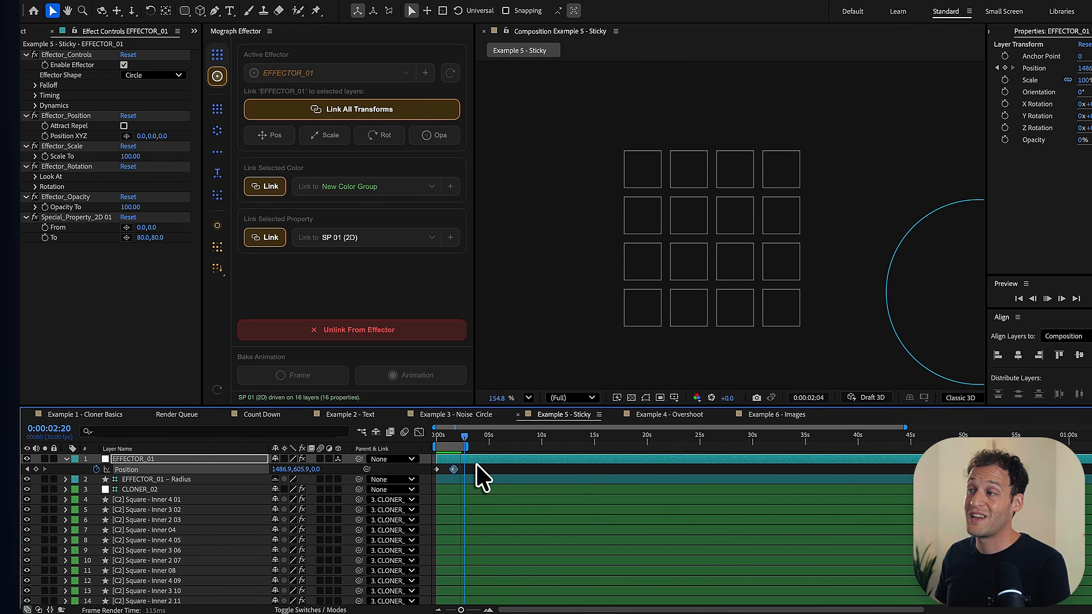
pyautogui.press('space')
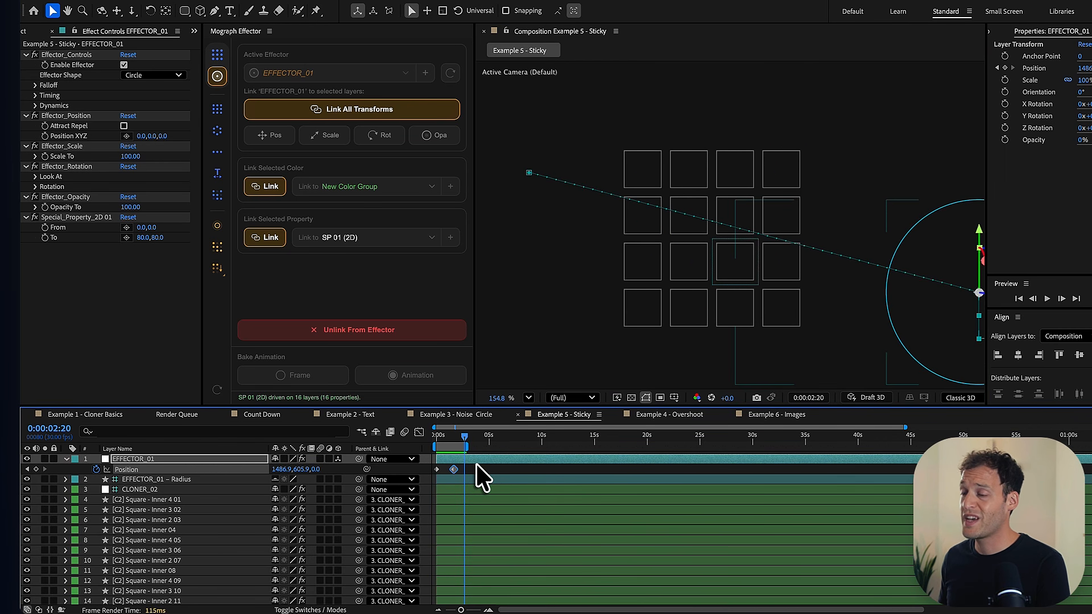
pyautogui.click(448, 436)
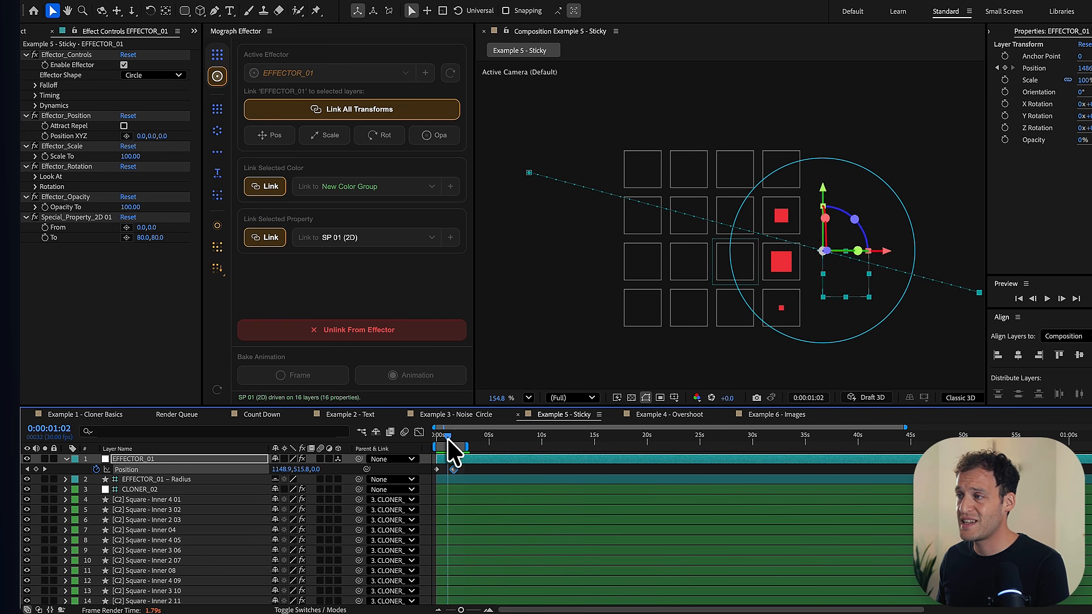
pyautogui.moveTo(448, 438); pyautogui.dragTo(443, 438)
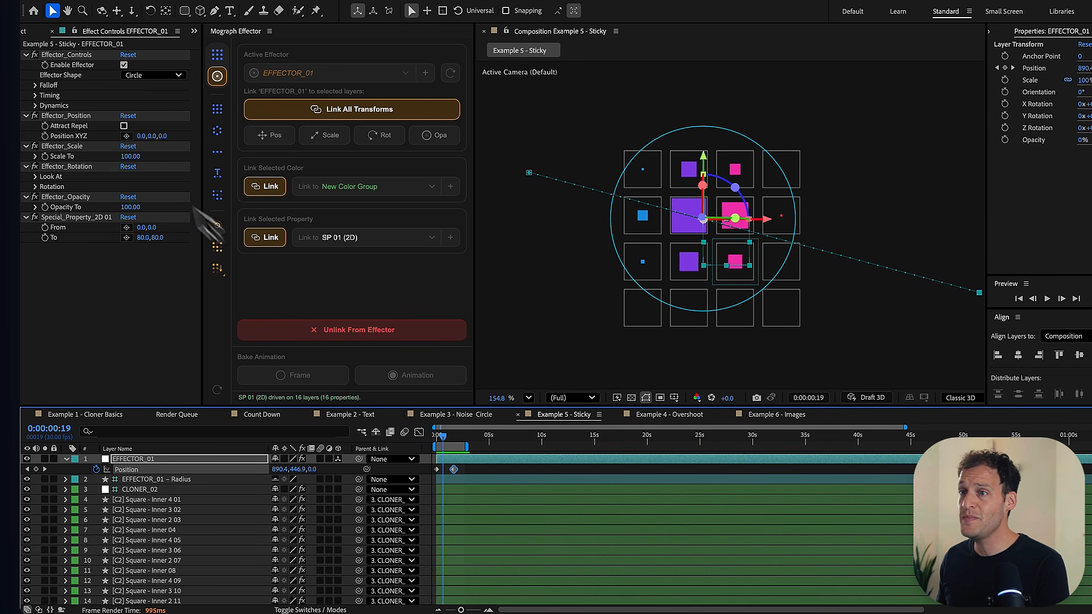
# - Try the H Line effector shape on EFFECTOR_01 and switch it back to Circle
pyautogui.click(55, 84)
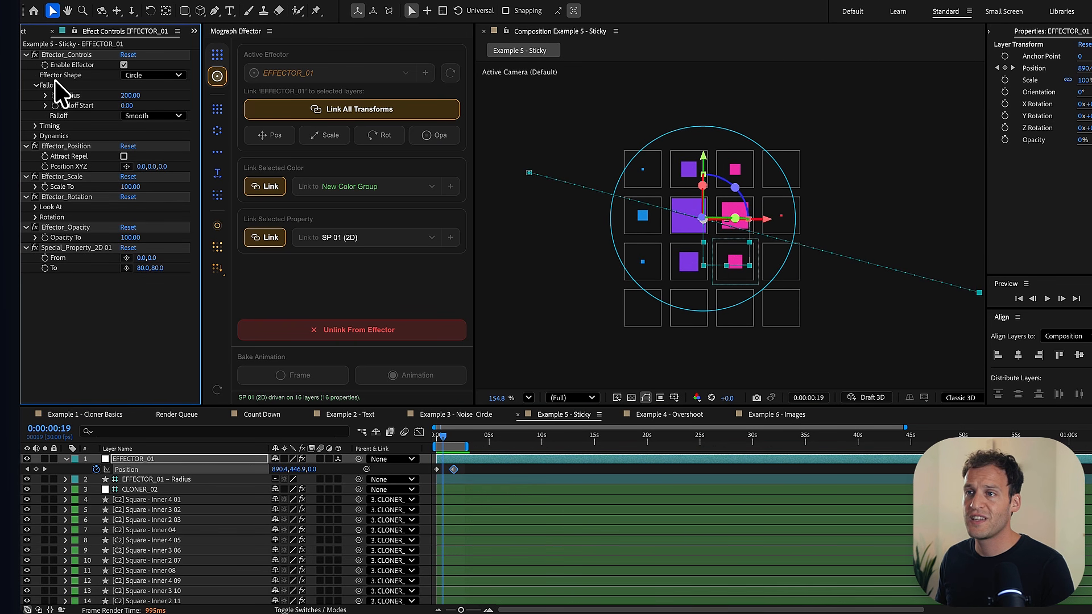
pyautogui.click(137, 75)
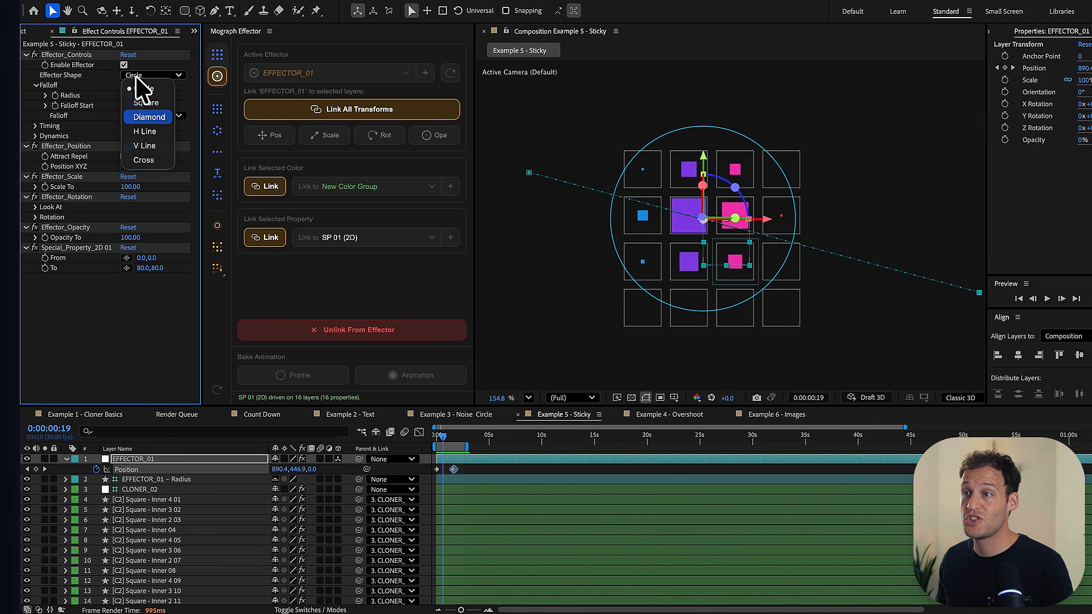
pyautogui.click(152, 127)
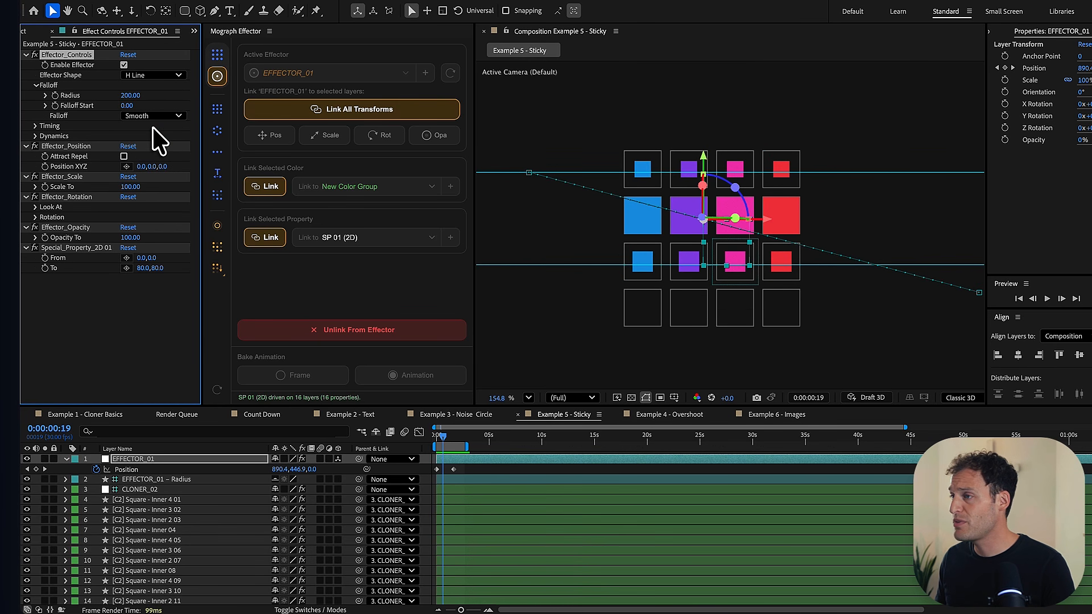
pyautogui.click(144, 76)
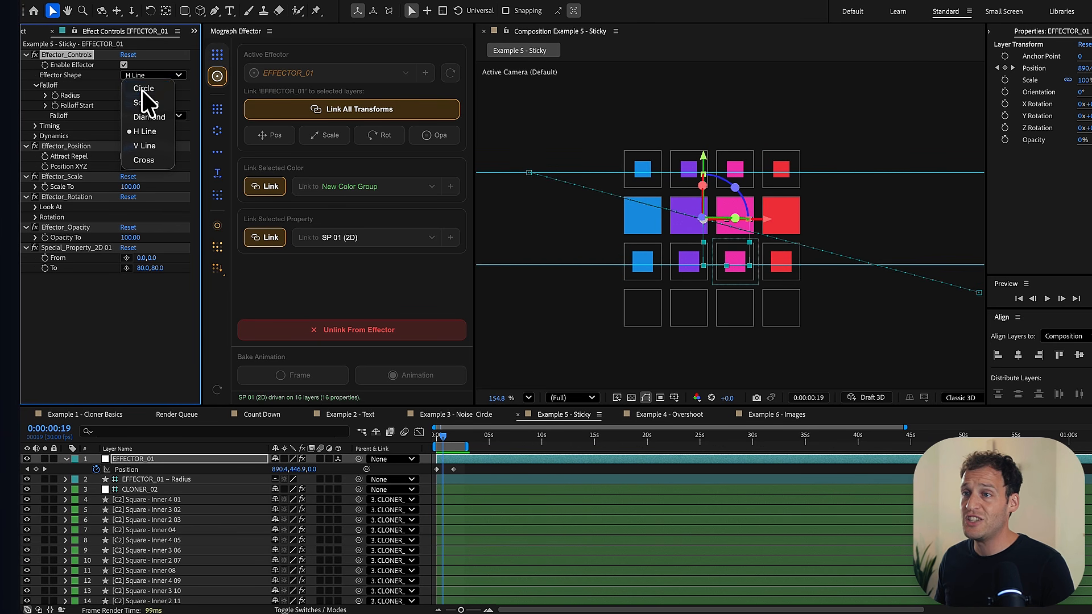
pyautogui.click(142, 90)
# - Reduce EFFECTOR_01's falloff radius to 150 and enable its Sticky dynamics
pyautogui.moveTo(111, 97); pyautogui.dragTo(100, 110)
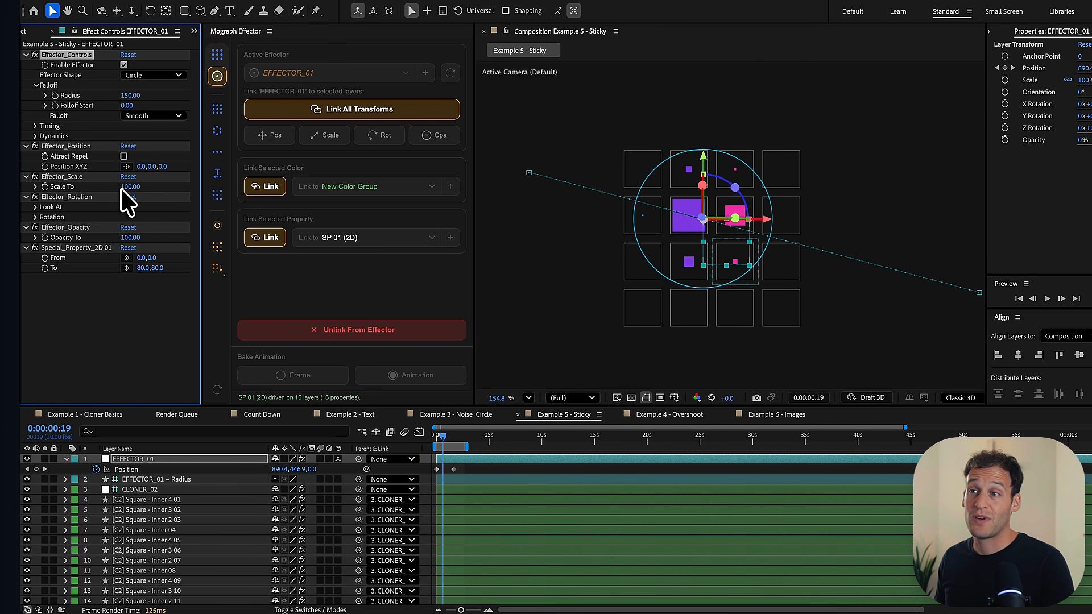
pyautogui.click(36, 136)
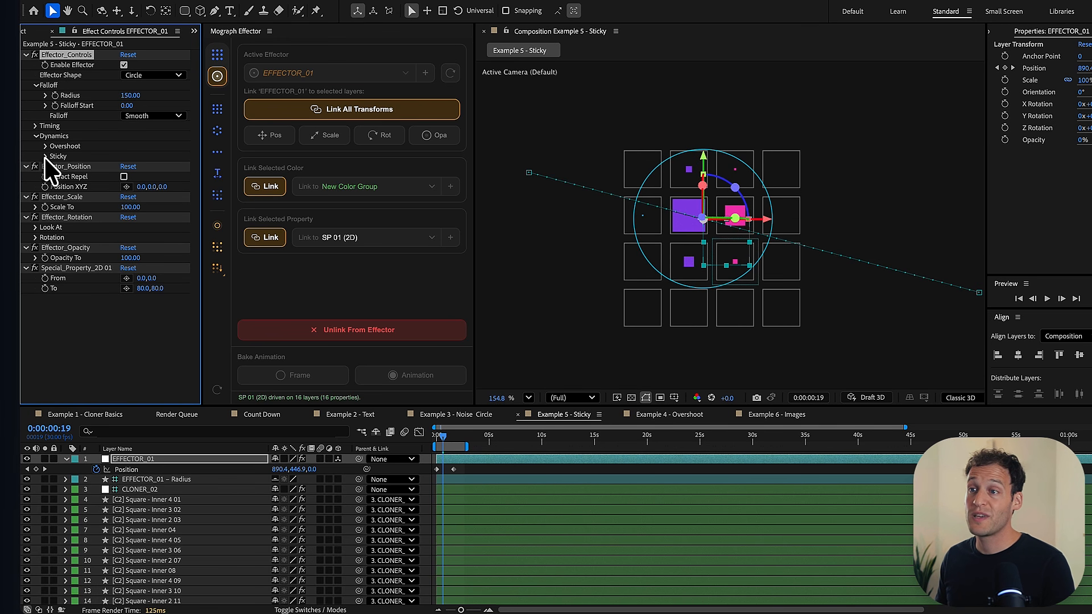
pyautogui.click(45, 156)
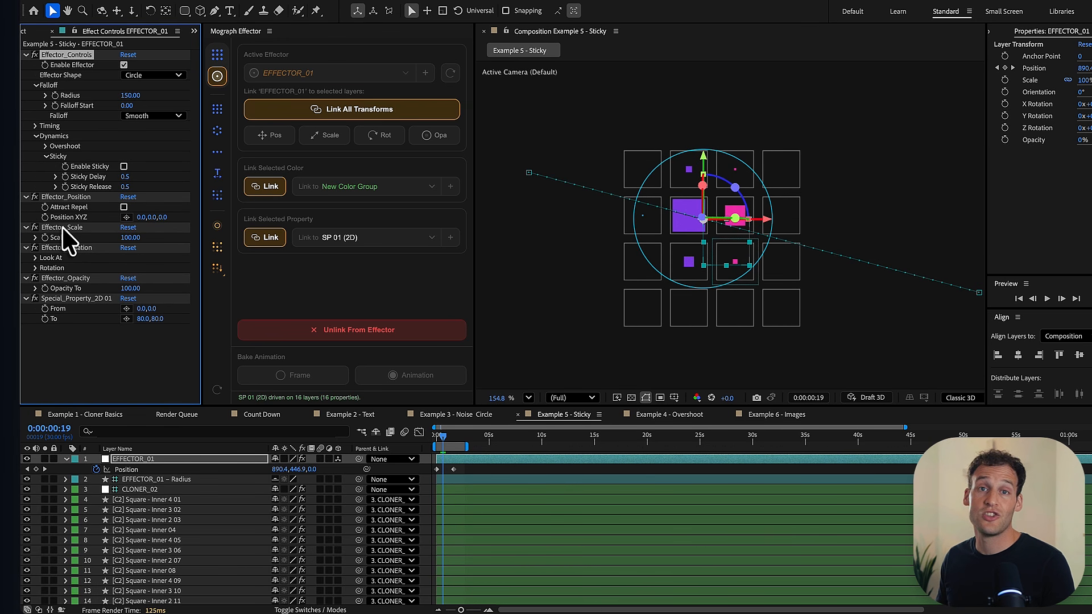
pyautogui.click(124, 167)
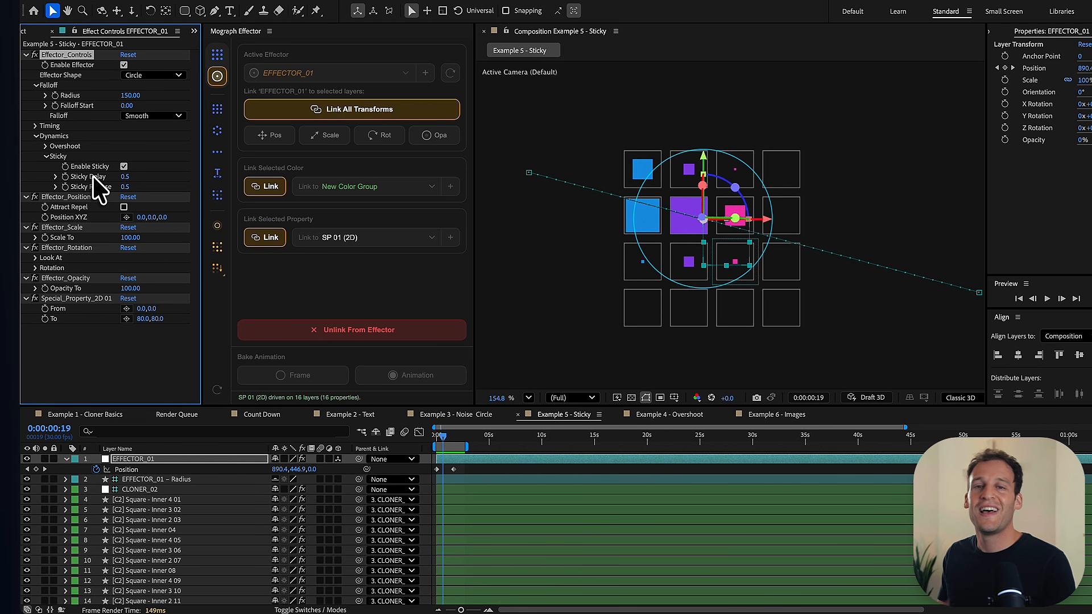
# - Set EFFECTOR_01's Sticky Release to 1 and play back the sticky grid animation
pyautogui.click(124, 187)
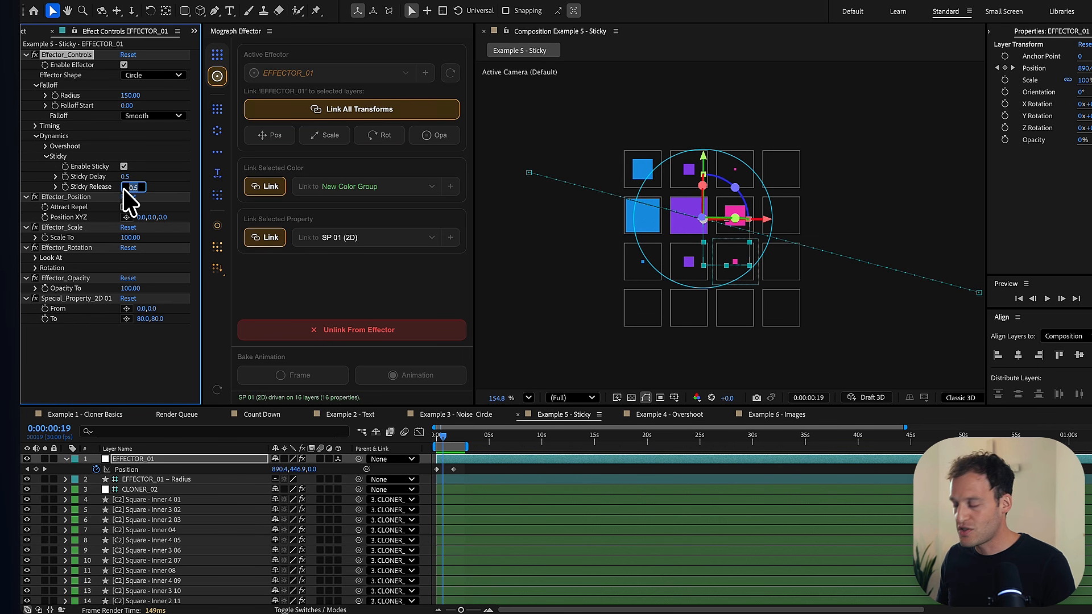
pyautogui.write('1')
pyautogui.press('Return')
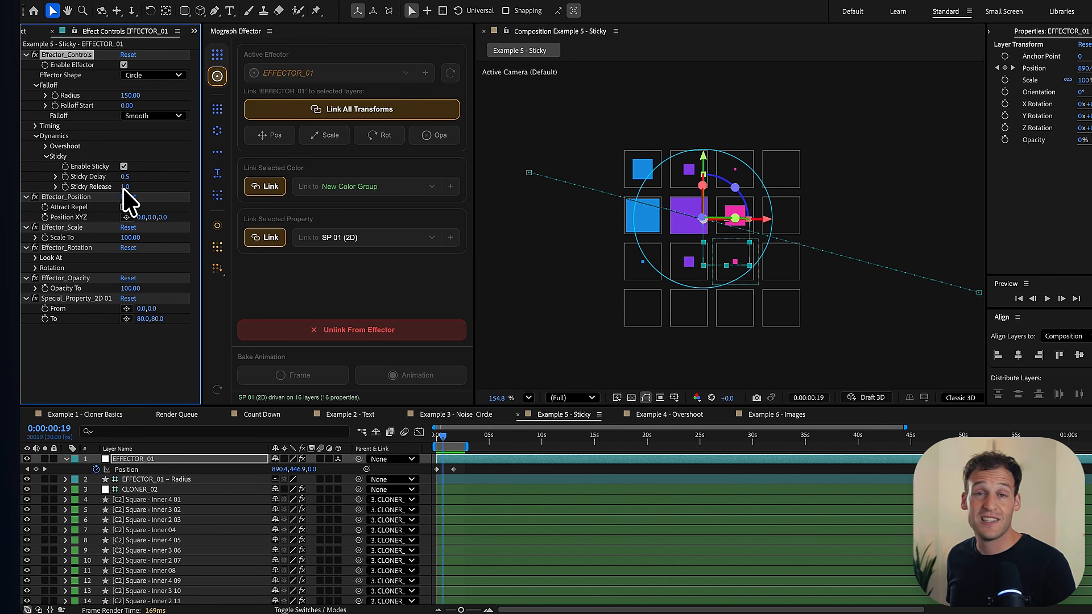
pyautogui.press('space')
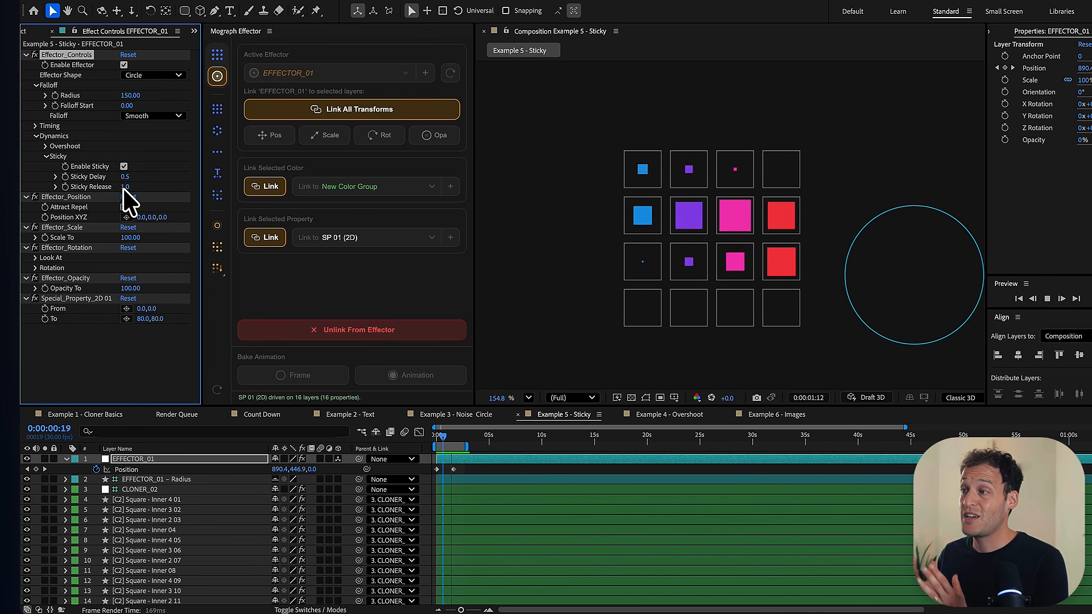